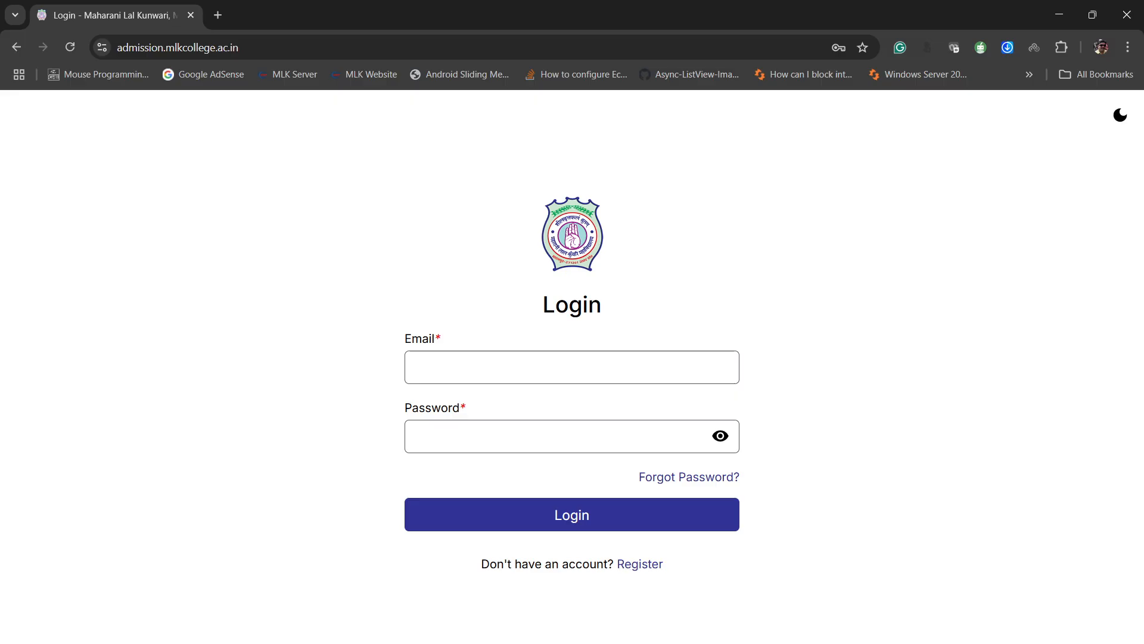
- Open the registration form for a new account and enter the student's first and last names, leaving the middle name blank
left_click(639, 564)
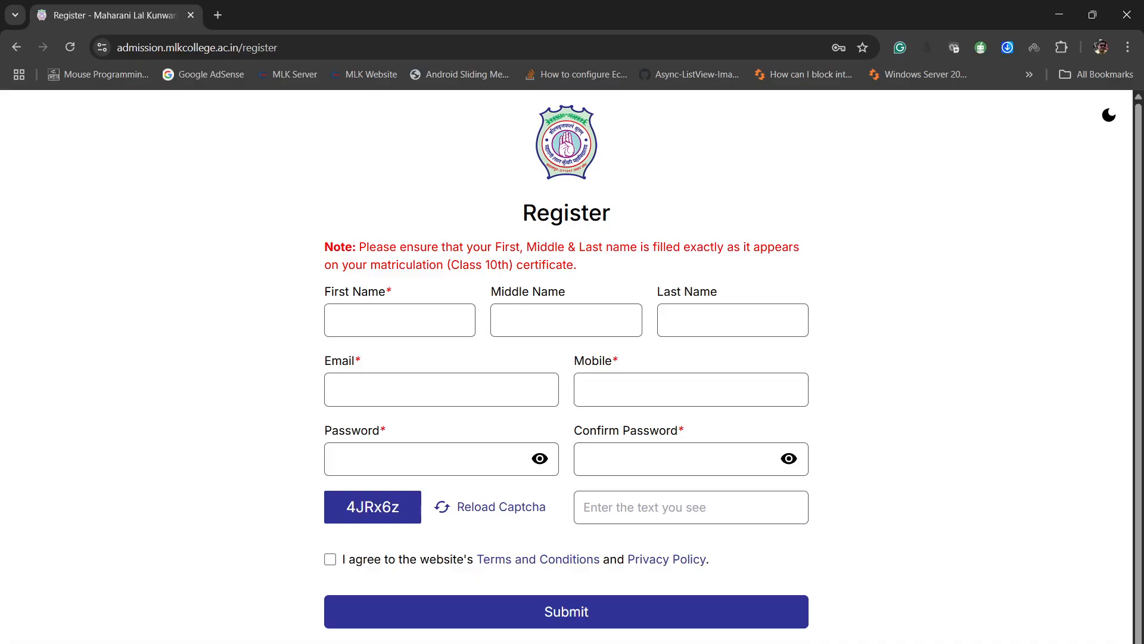
left_click(400, 320)
type("S")
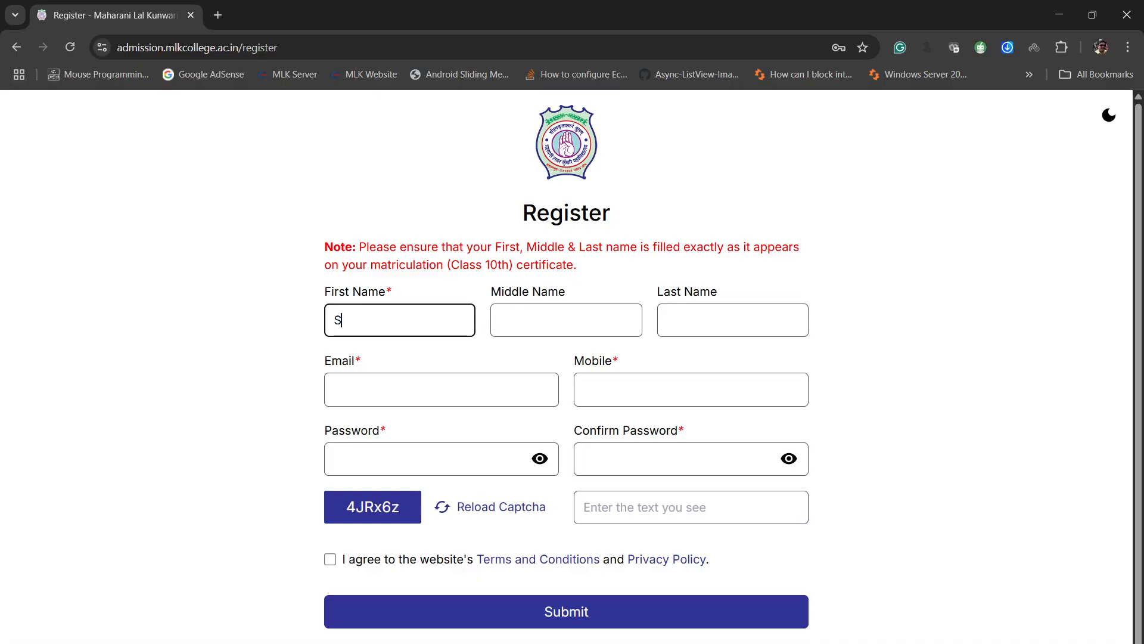
type("tudent")
key("Tab")
key("Tab")
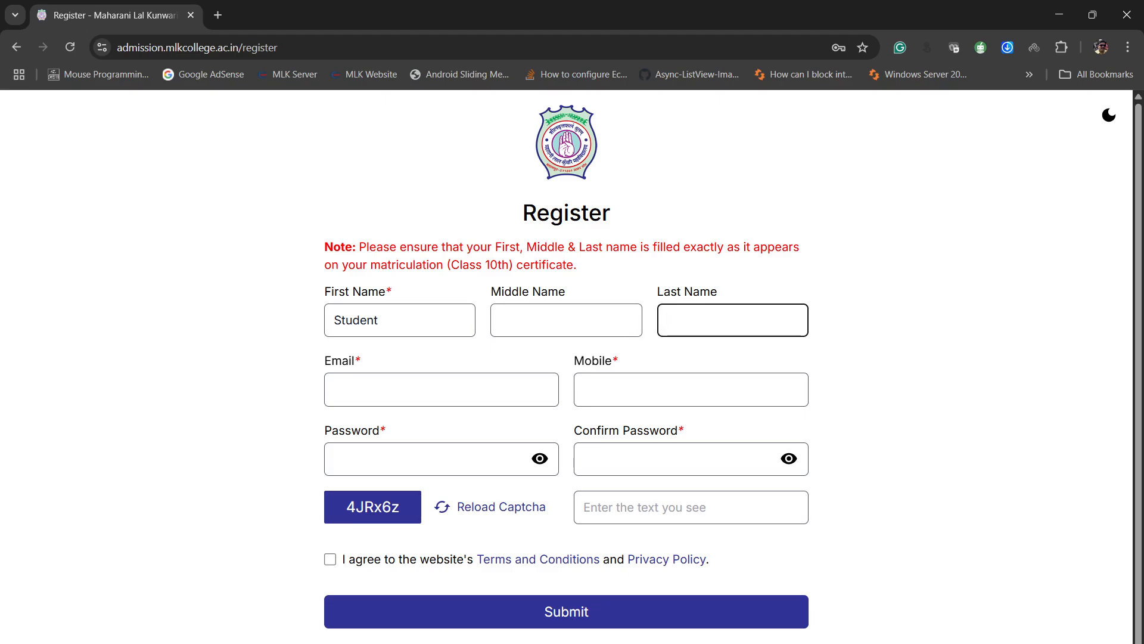
type("Thirty")
key("Tab")
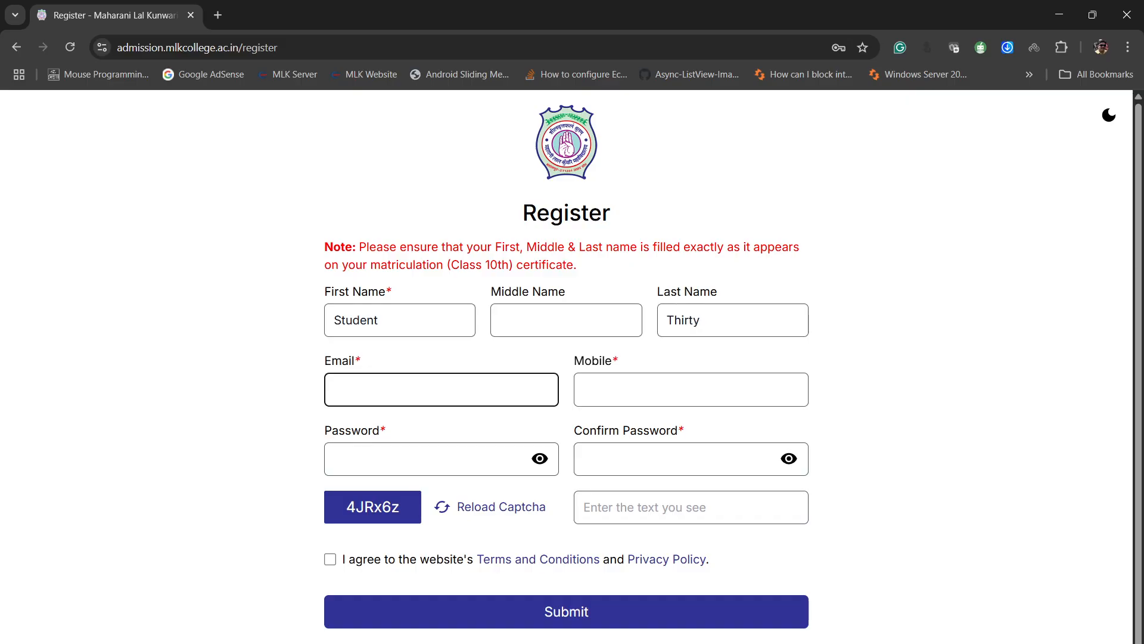
- Fill in the student's email address and mobile number in the registration form
key("Tab")
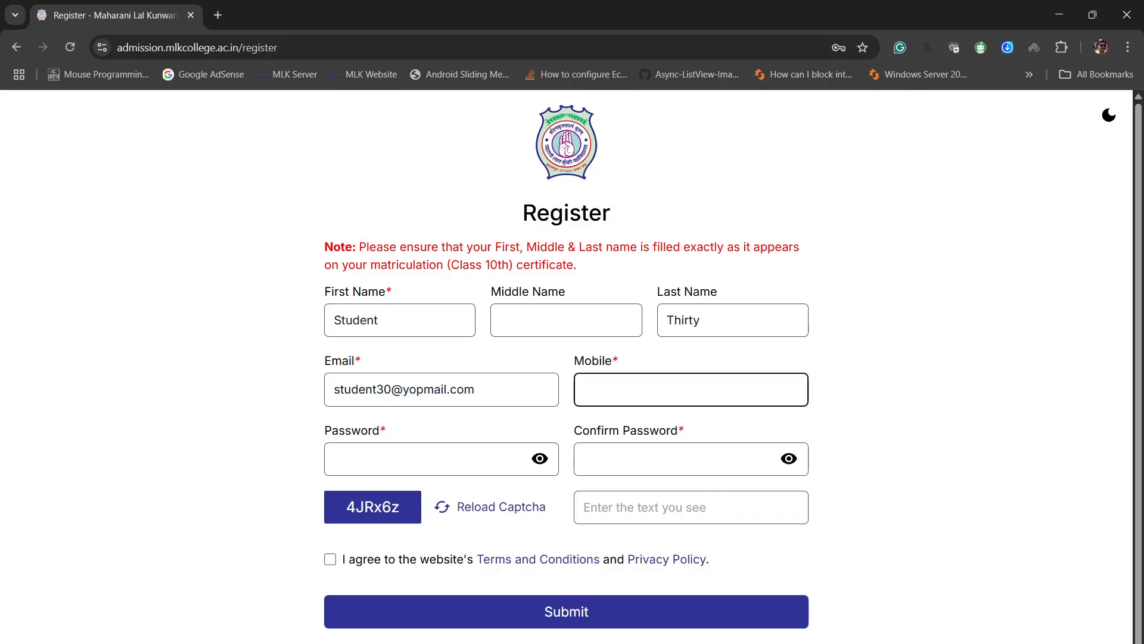
key("Tab")
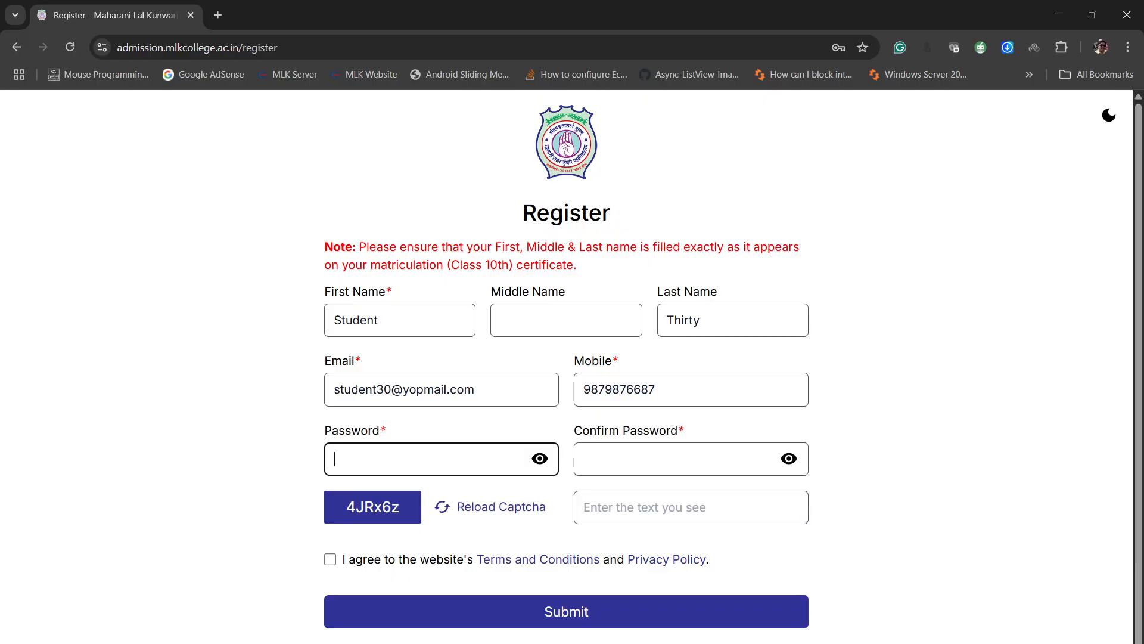
- Enter the account password and repeat it in the Confirm Password field
type("123456789012")
key("Tab")
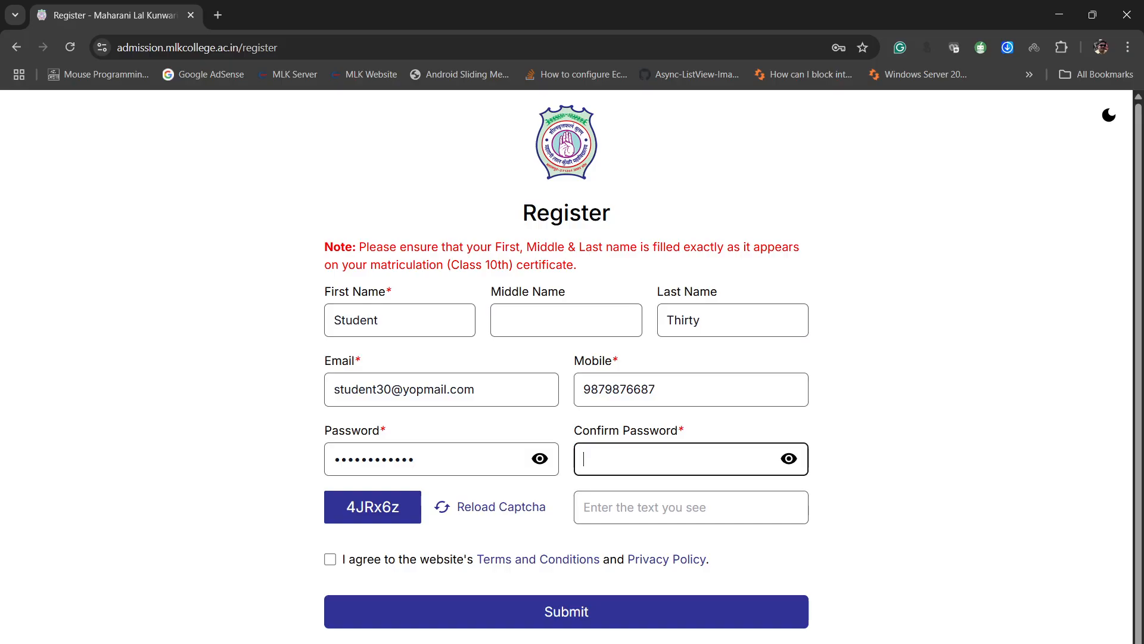
type("123456789012")
key("Tab")
key("Tab")
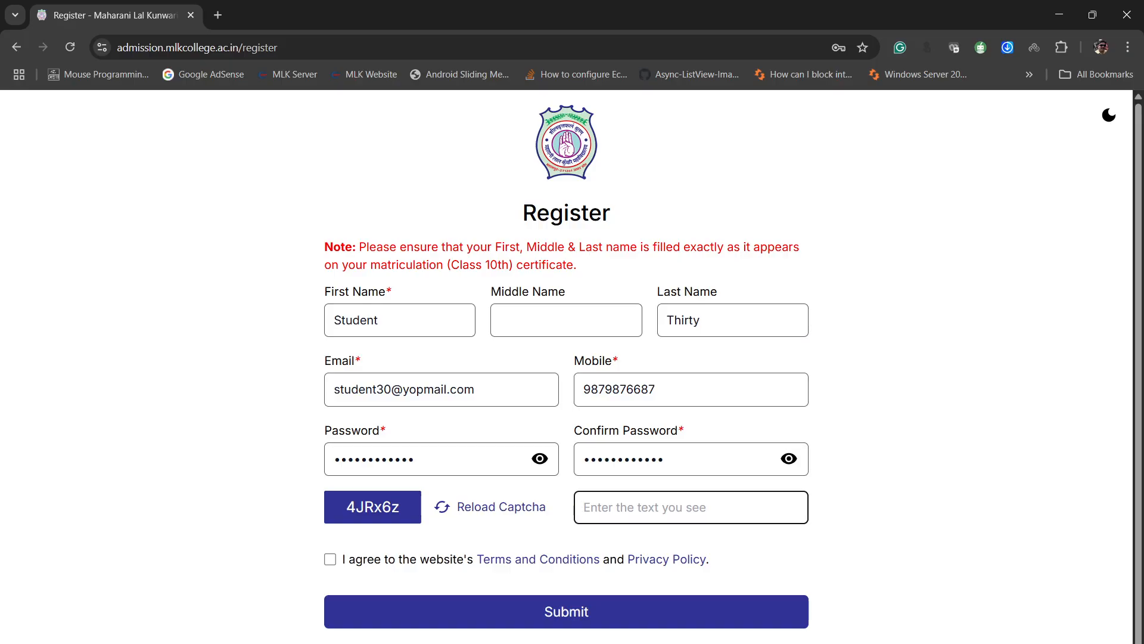
- Enter the displayed captcha text, agree to the Terms and Conditions and Privacy Policy, and submit the registration
type("4JRx6z")
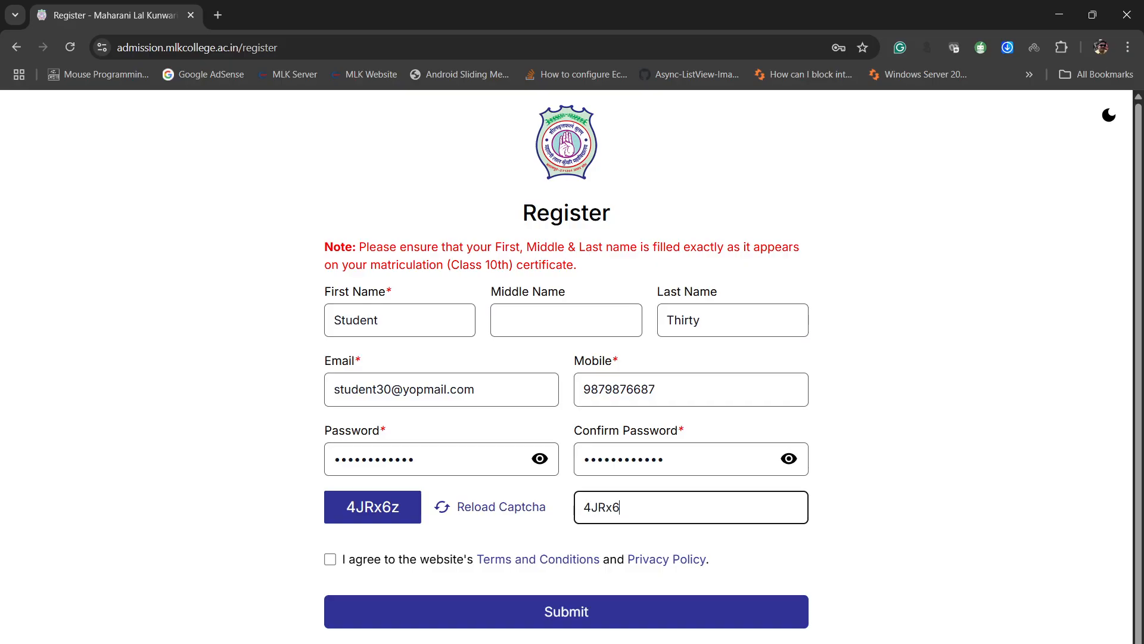
key("Tab")
key("space")
key("Tab")
key("Tab")
key("Tab")
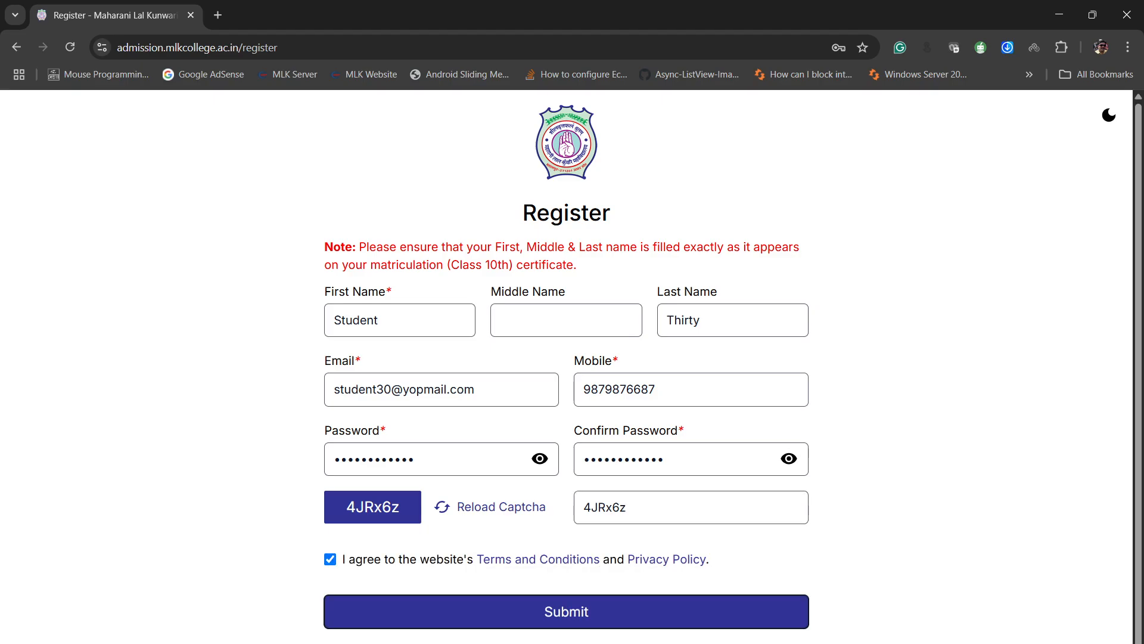
key("Return")
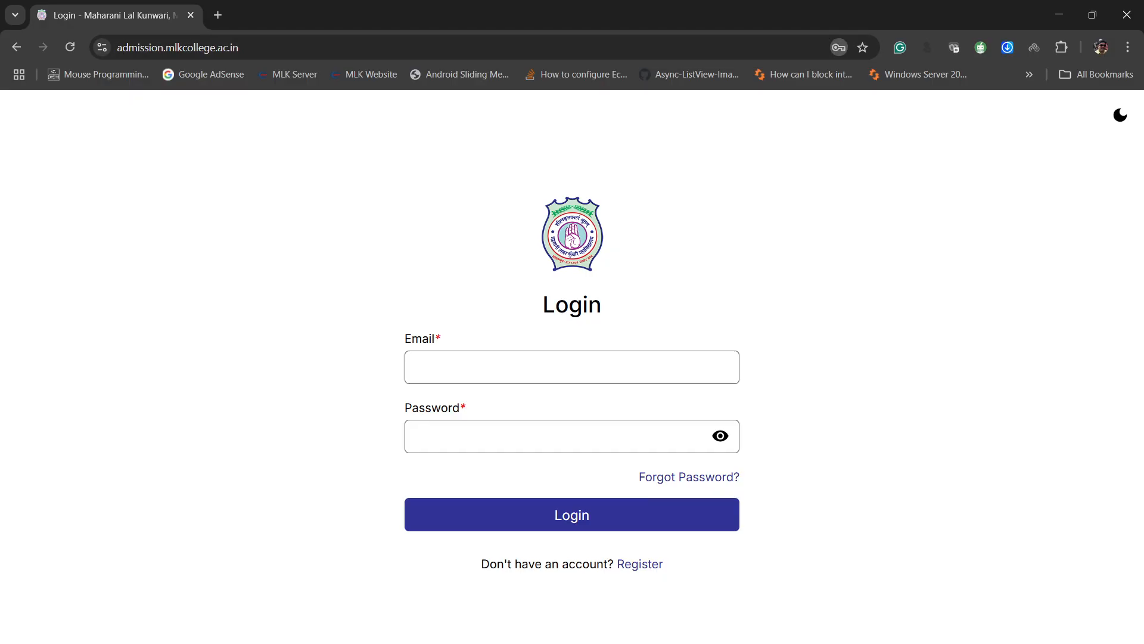
- Go to YOPmail in a new tab and open the inbox of the student's registered email address
left_click(218, 15)
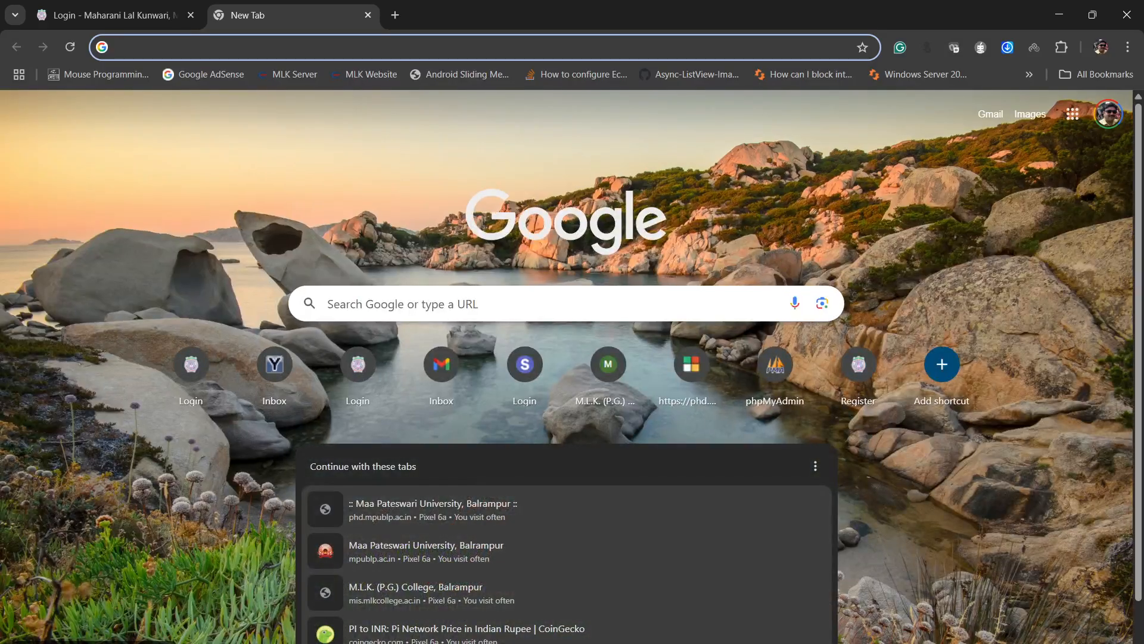
type("yop")
key("Return")
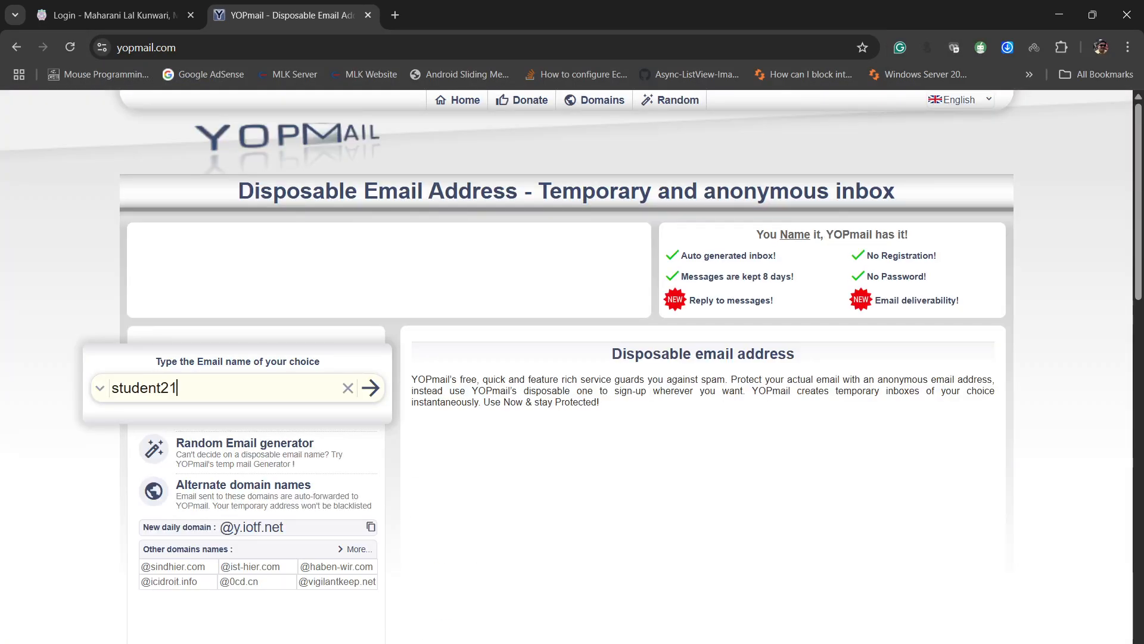
key("Right")
key("BackSpace")
key("BackSpace")
type("30")
key("Return")
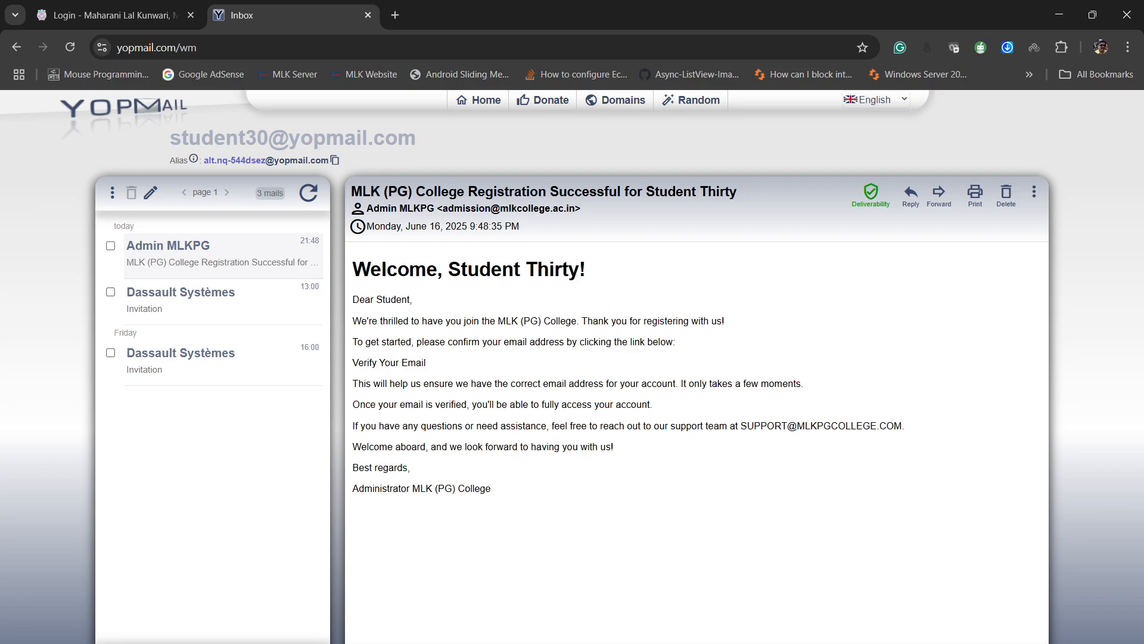
- Verify the email address through the link in the registration message and log in to the student account
left_click(389, 362)
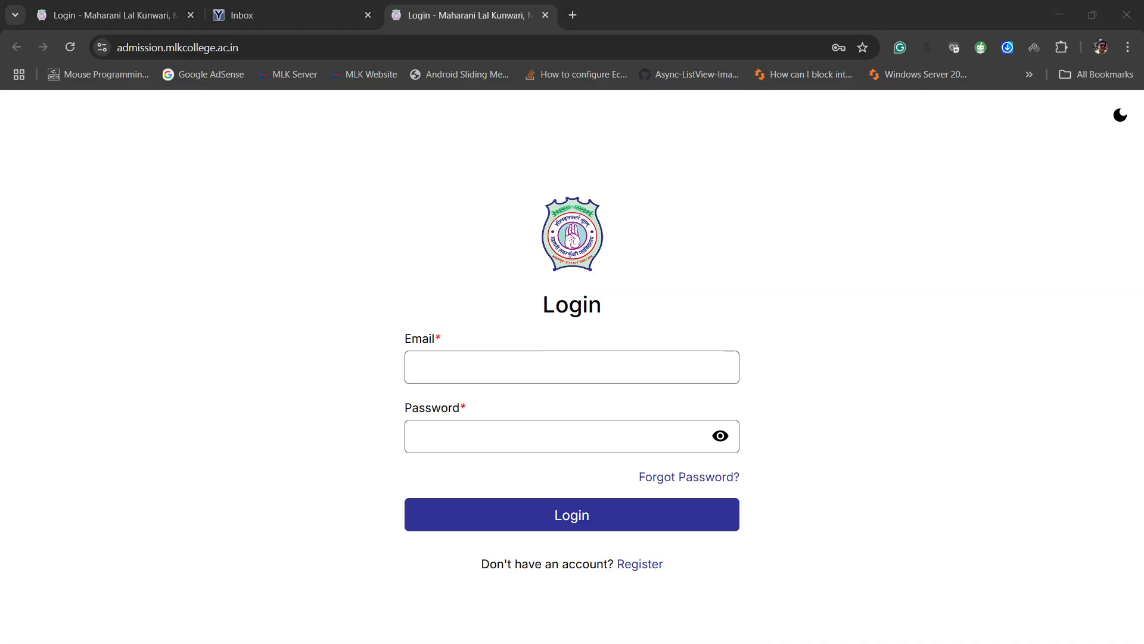
left_click(572, 367)
key("Return")
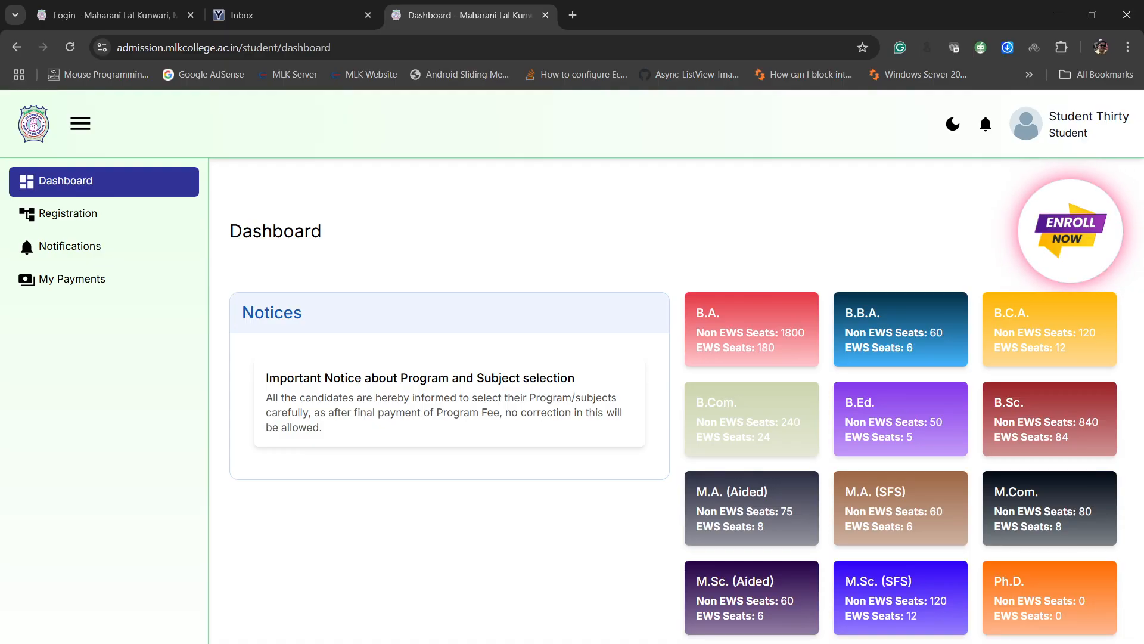
- Start the enrolment from the student dashboard and close the unneeded login and inbox tabs
left_click(1070, 231)
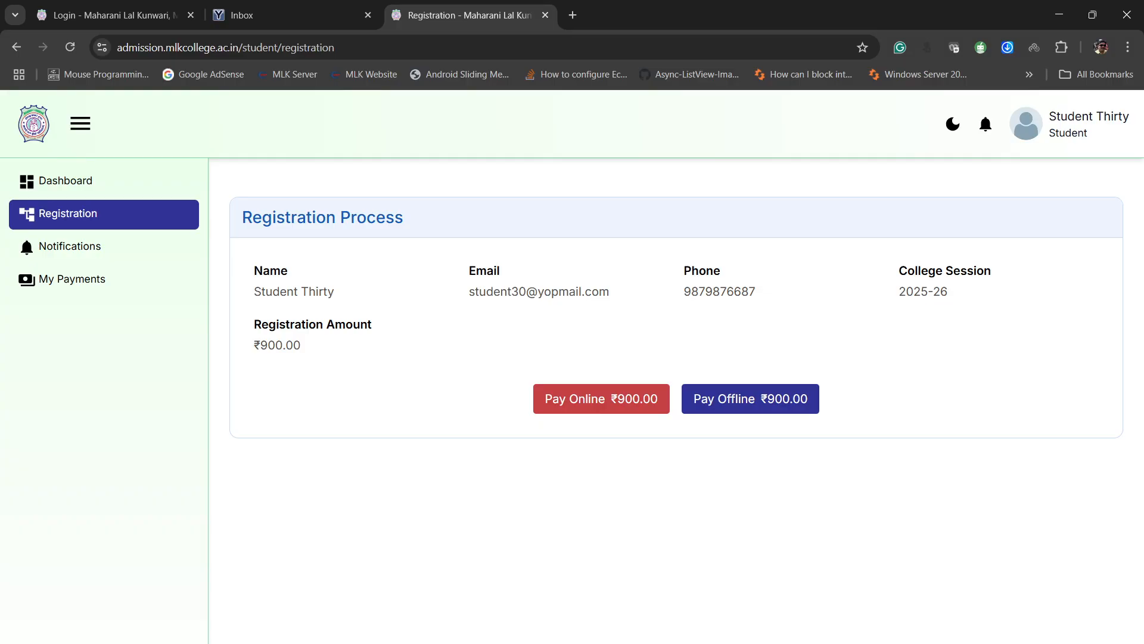
left_click(190, 15)
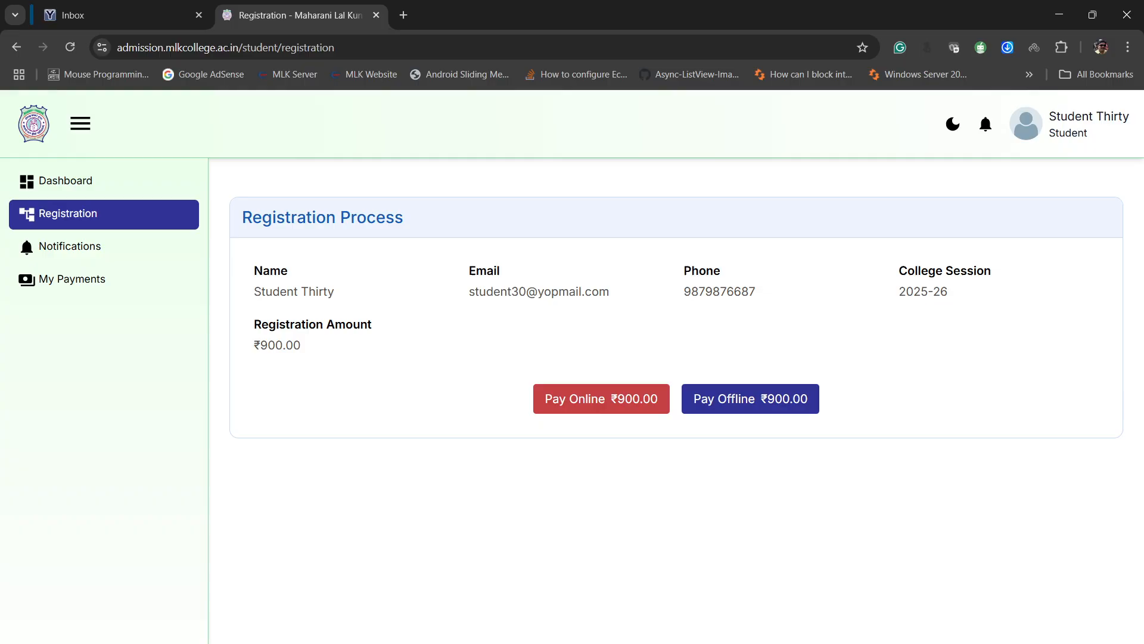
left_click(191, 14)
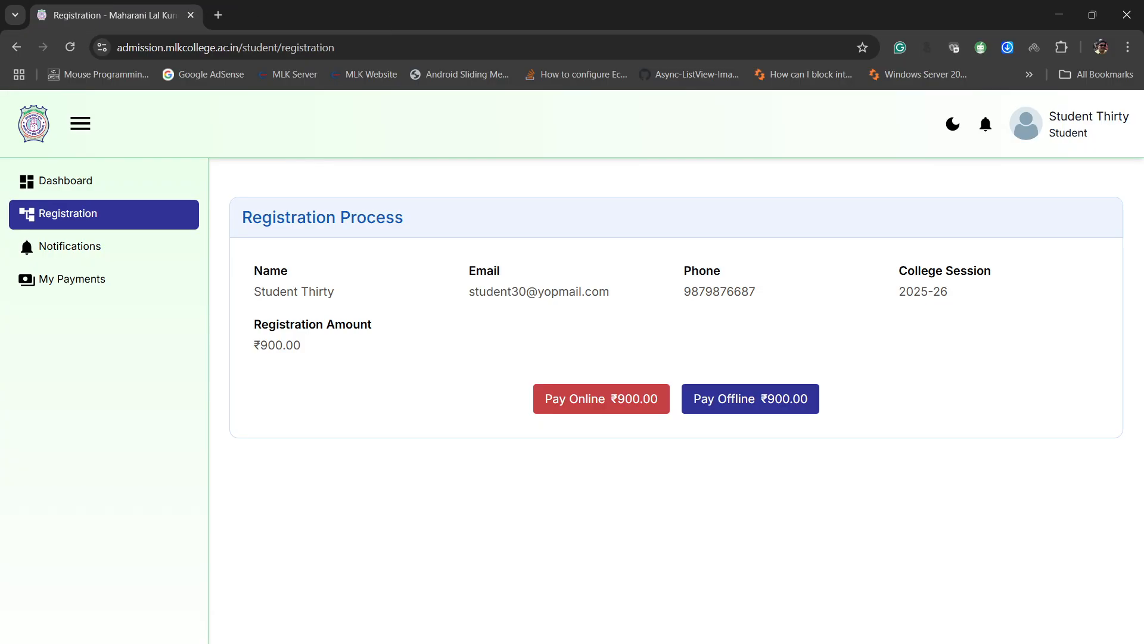
- Request offline payment of the ₹900.00 registration amount and check the student's notifications
left_click(750, 399)
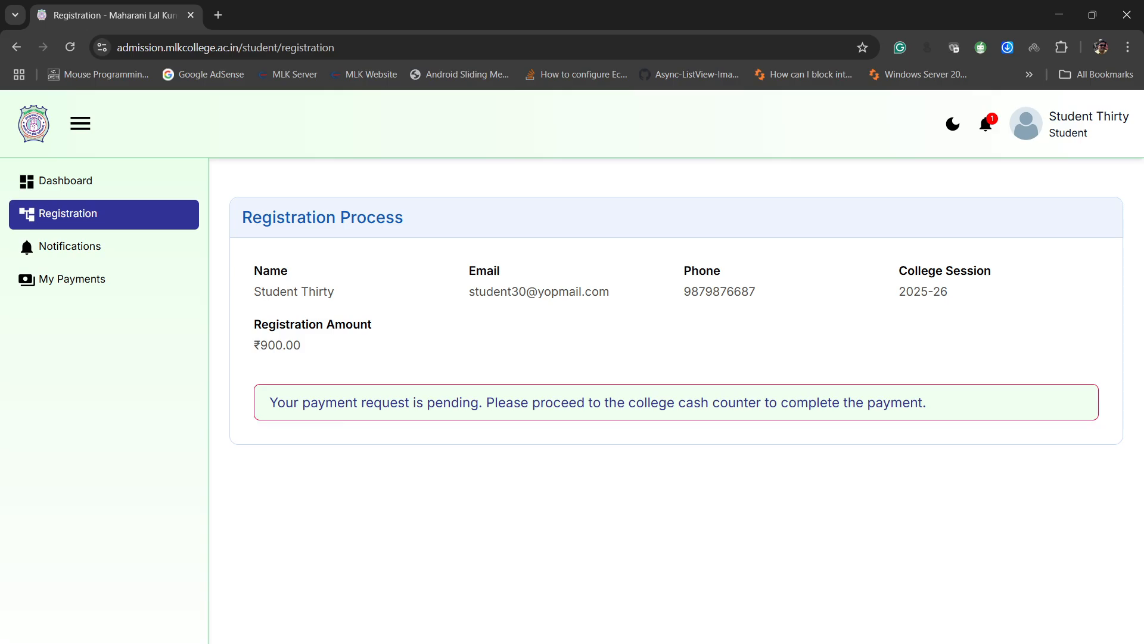
left_click(986, 124)
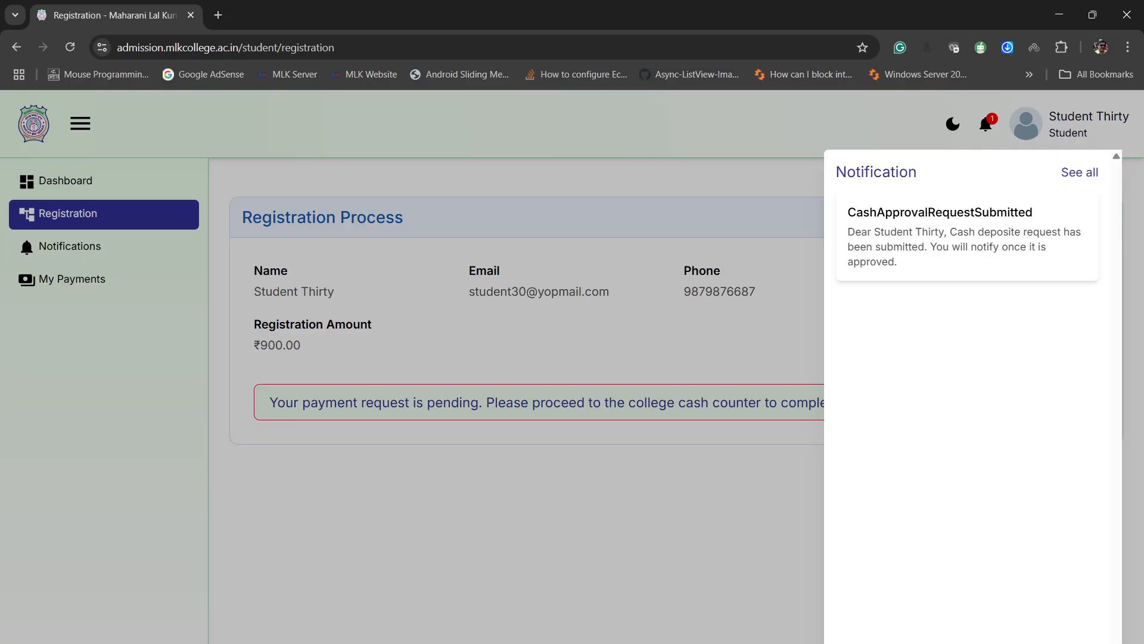
key("Escape")
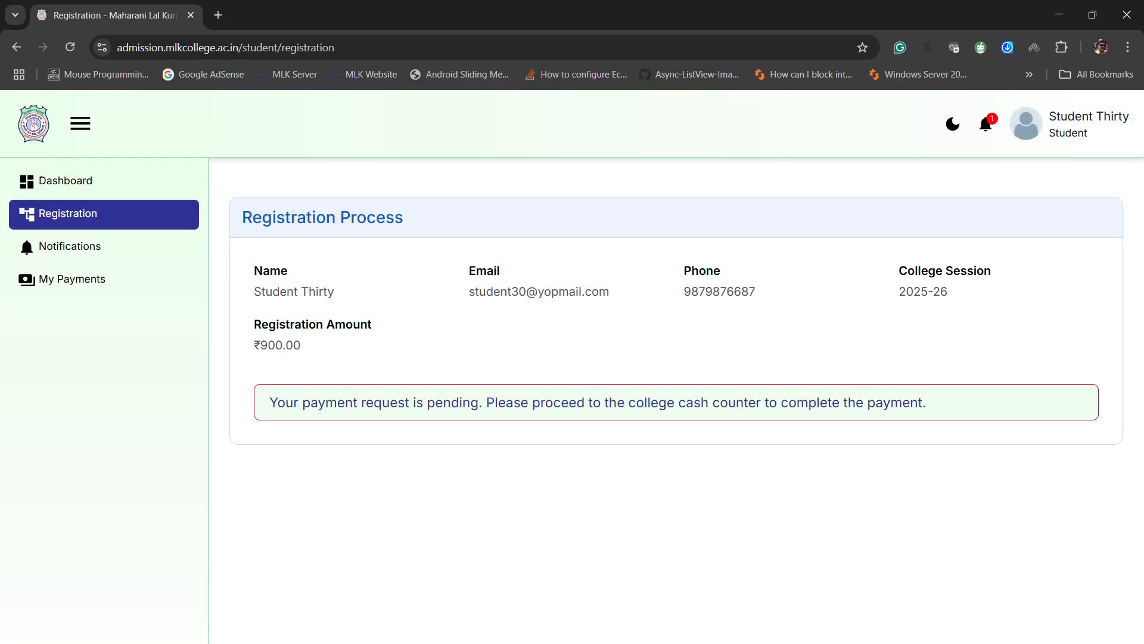
- Log out of the student account and log in to the operator account with its saved credentials
mouse_move(1047, 127)
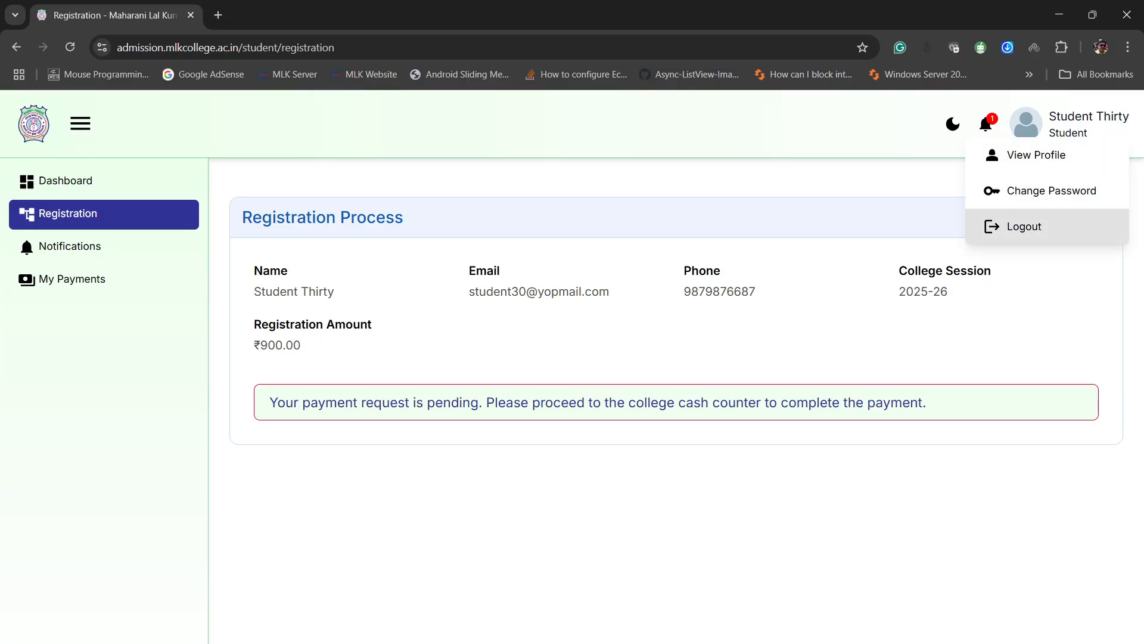
left_click(1023, 226)
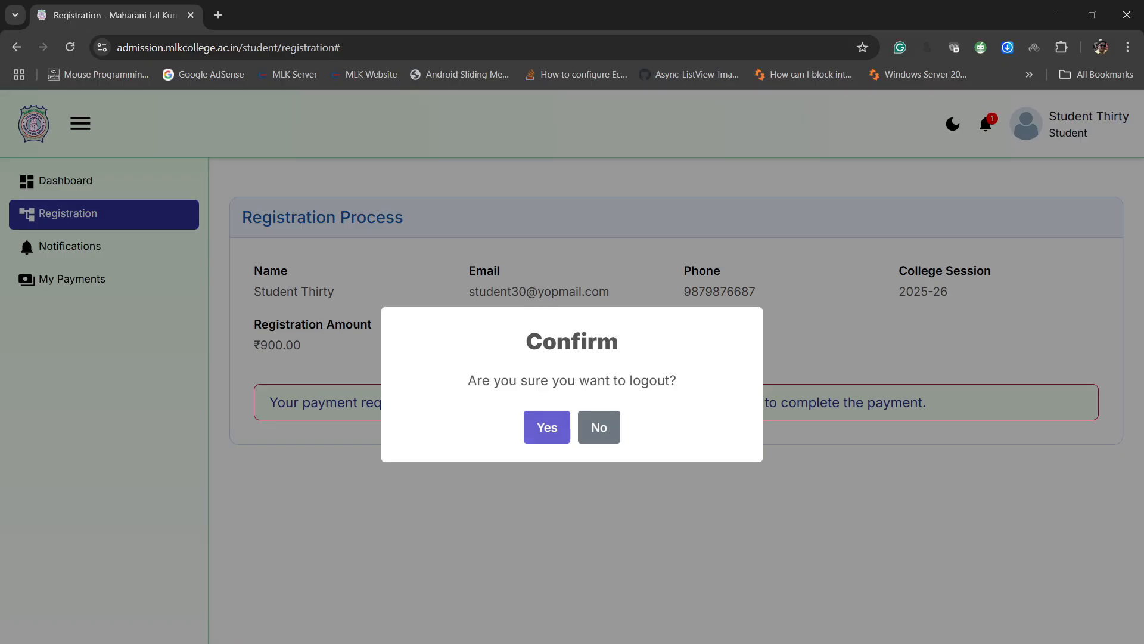
left_click(547, 427)
left_click(555, 367)
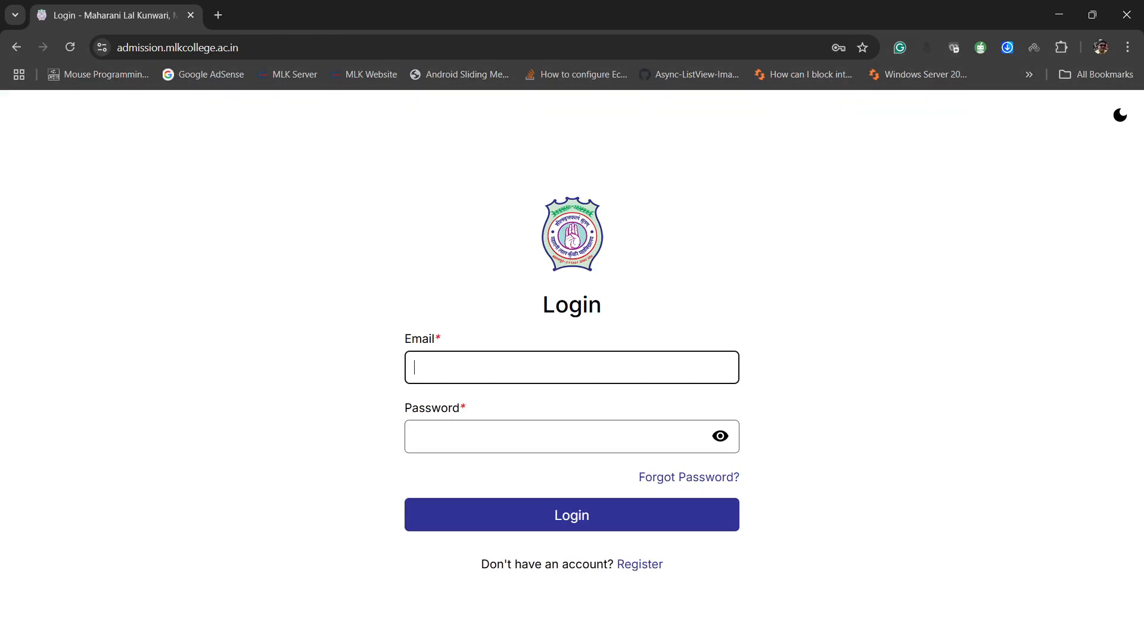
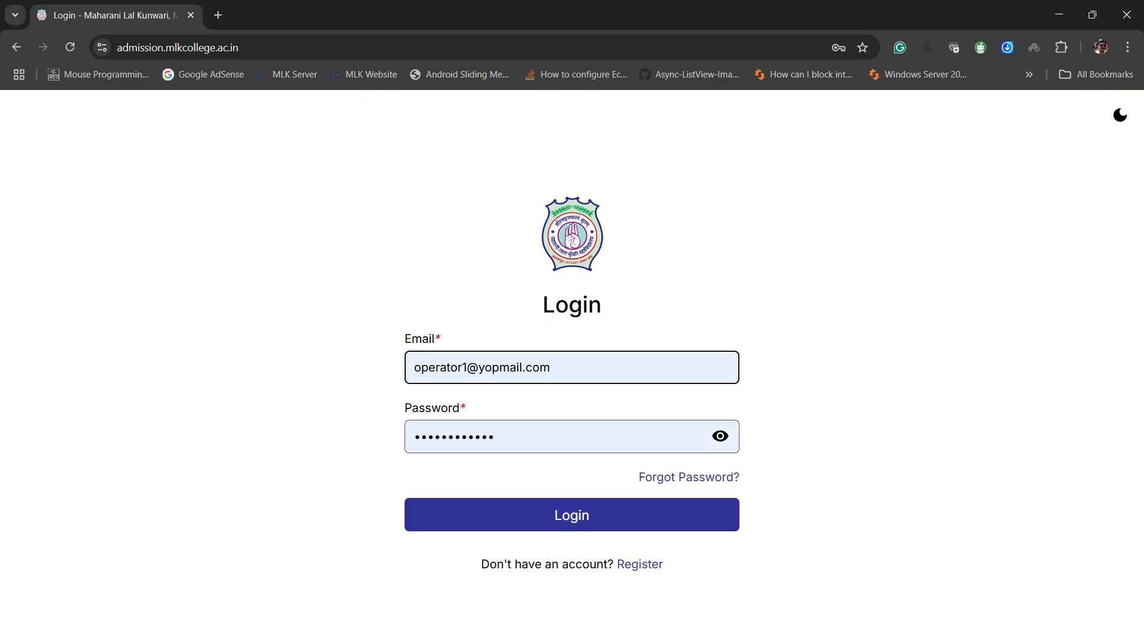
key("Return")
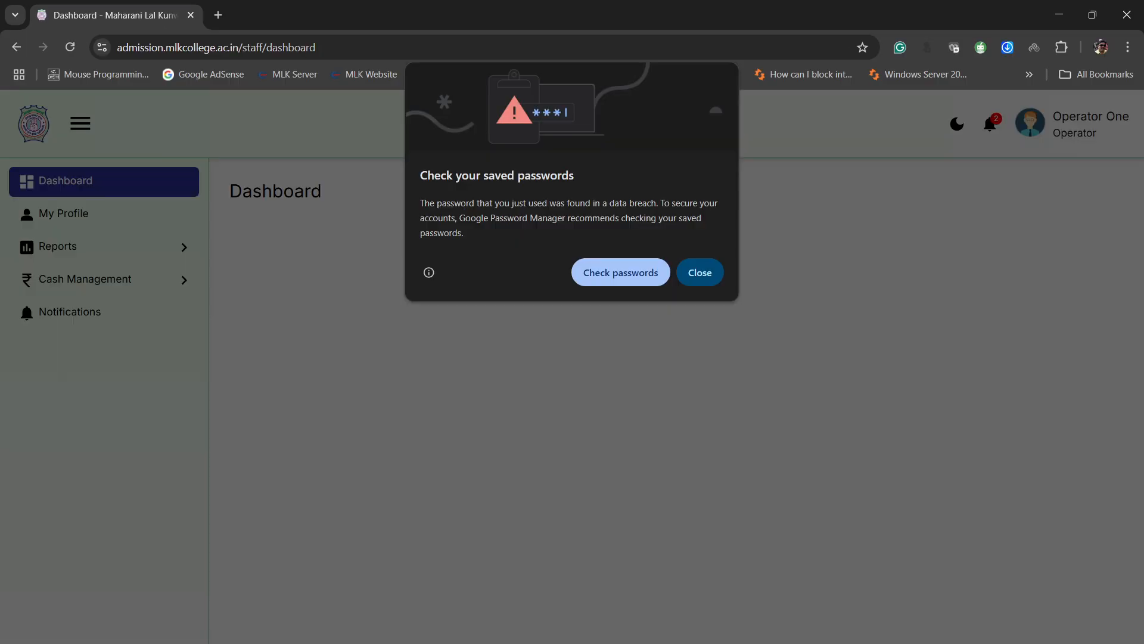
- Open the Cash Received list under Cash Management and review the details of the pending offline payments
left_click(701, 272)
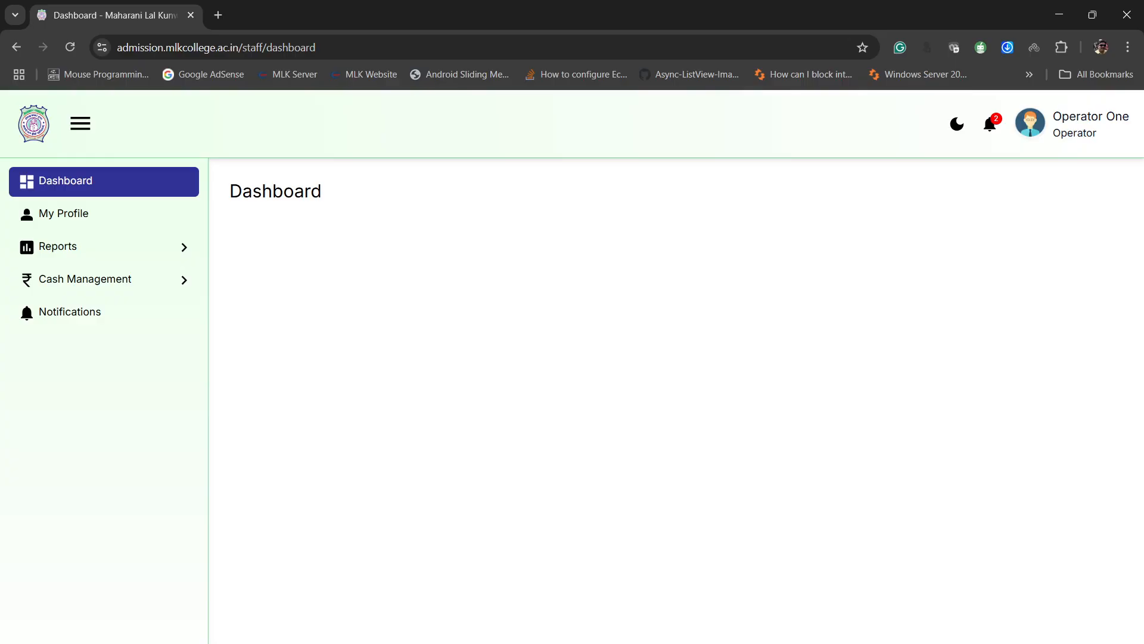
left_click(96, 279)
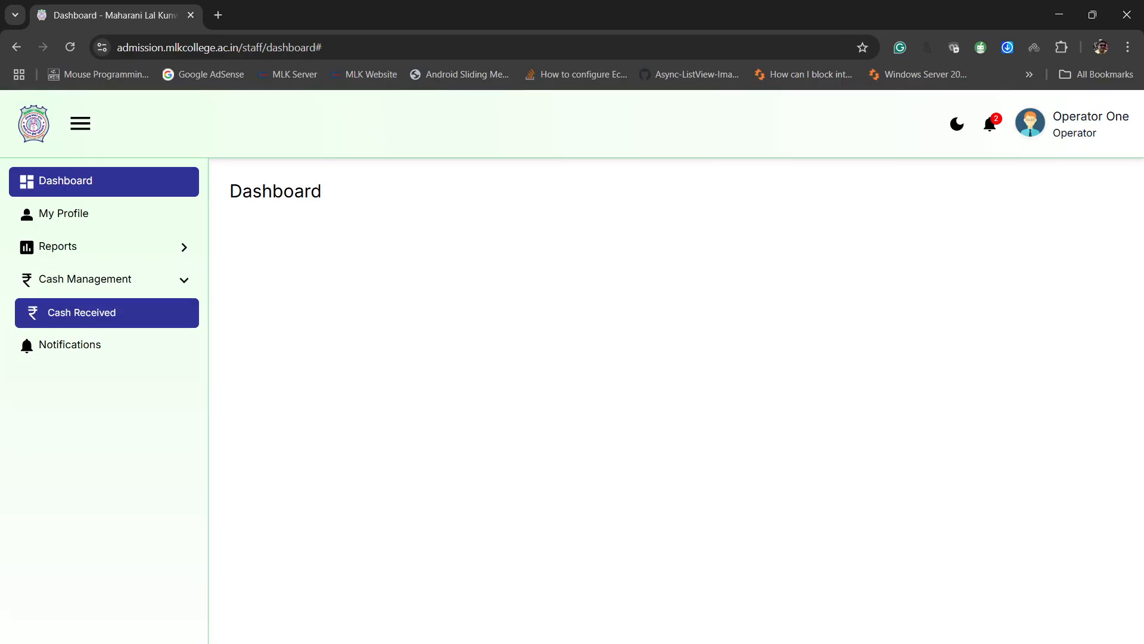
left_click(81, 312)
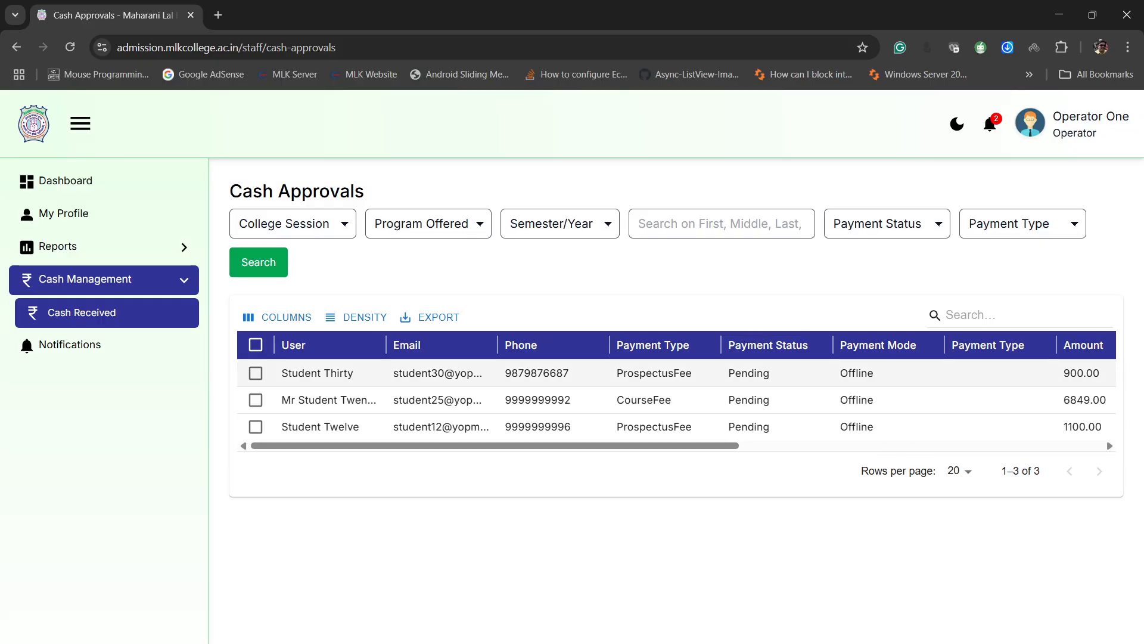
scroll(676, 391, "right", 10)
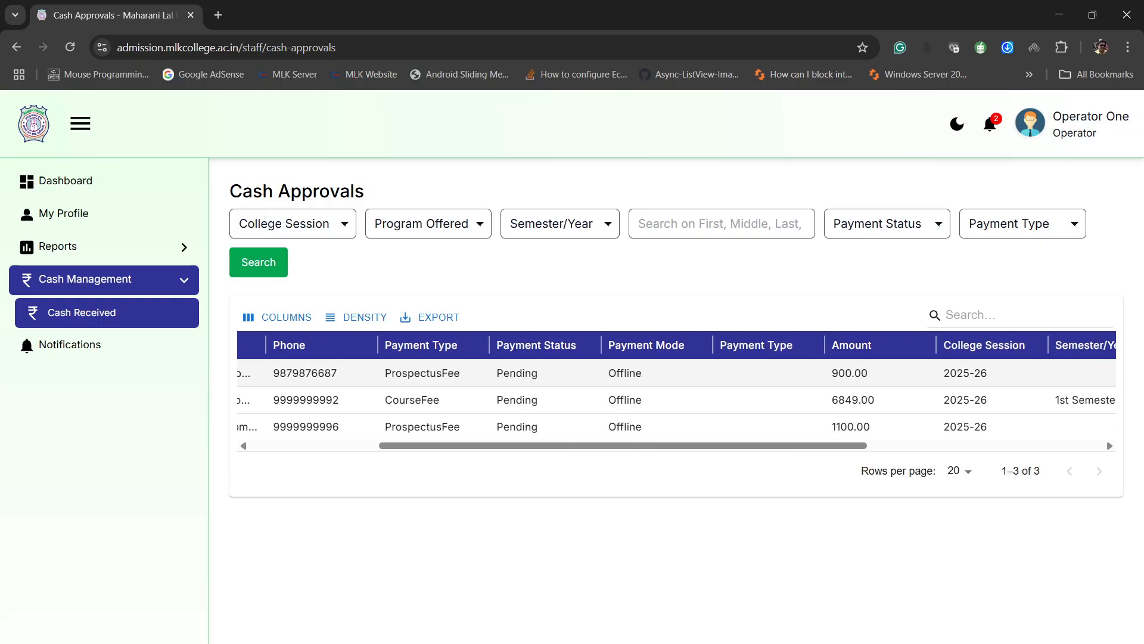
scroll(677, 391, "left", 10)
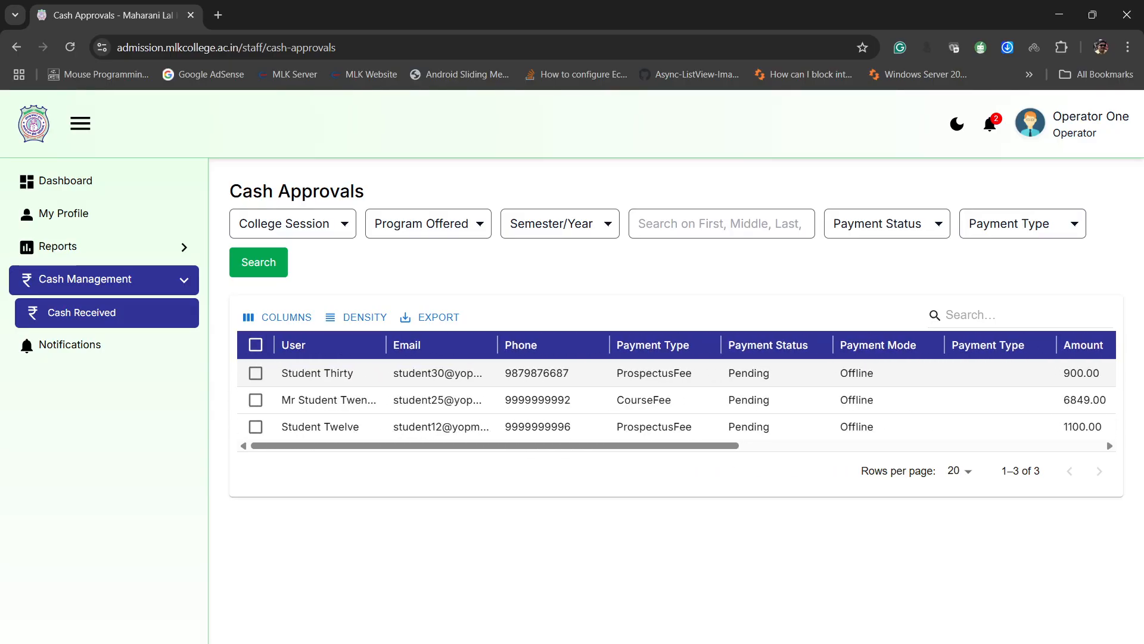
- Open the cash approval for the 900.00 prospectus fee, mark the cash as received and set the payment type to Cash
scroll(676, 391, "right", 3)
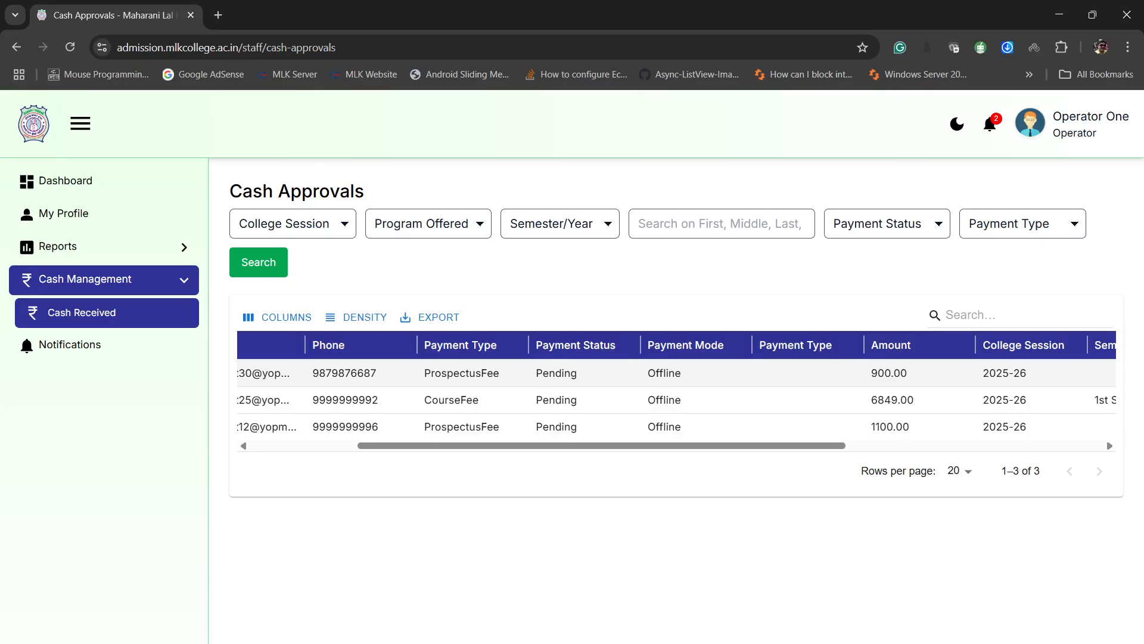
scroll(677, 372, "right", 4)
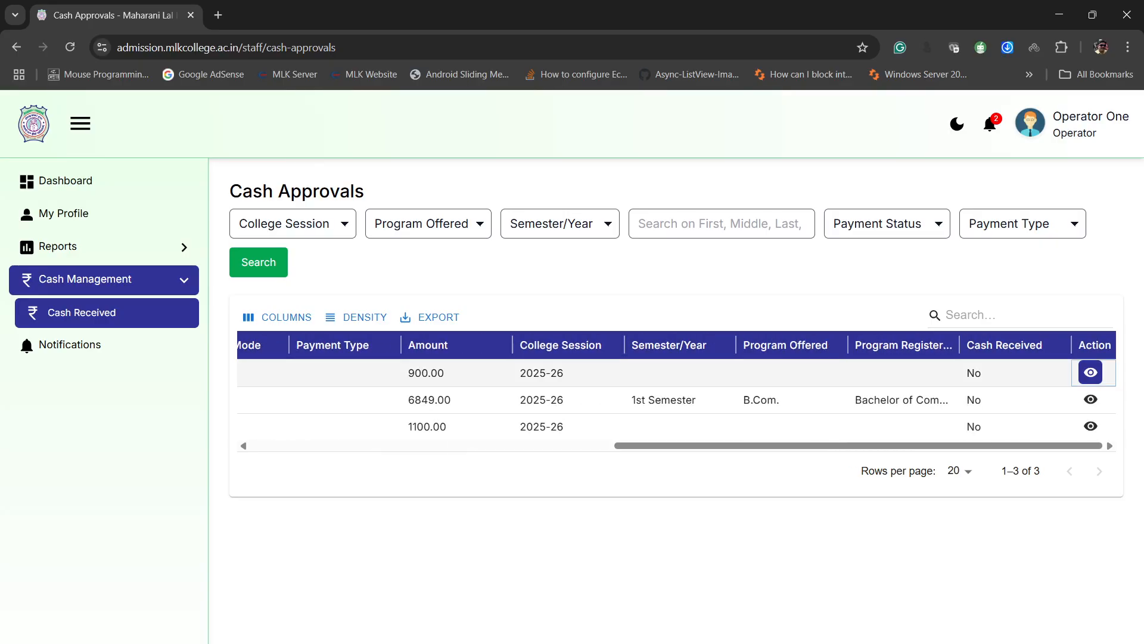
left_click(1090, 372)
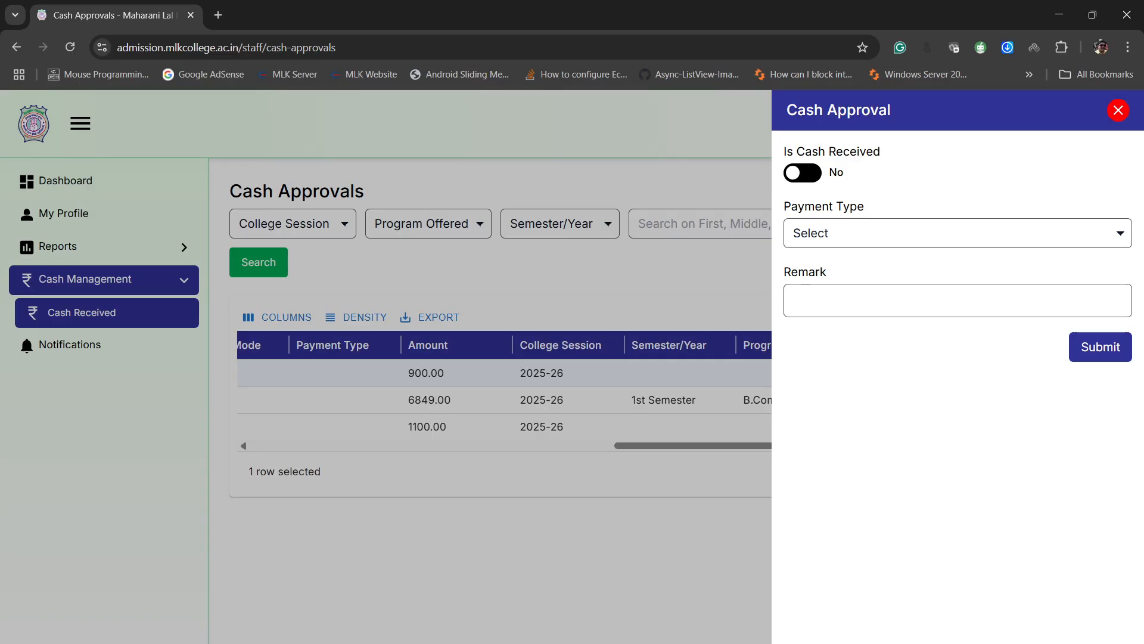
left_click(802, 172)
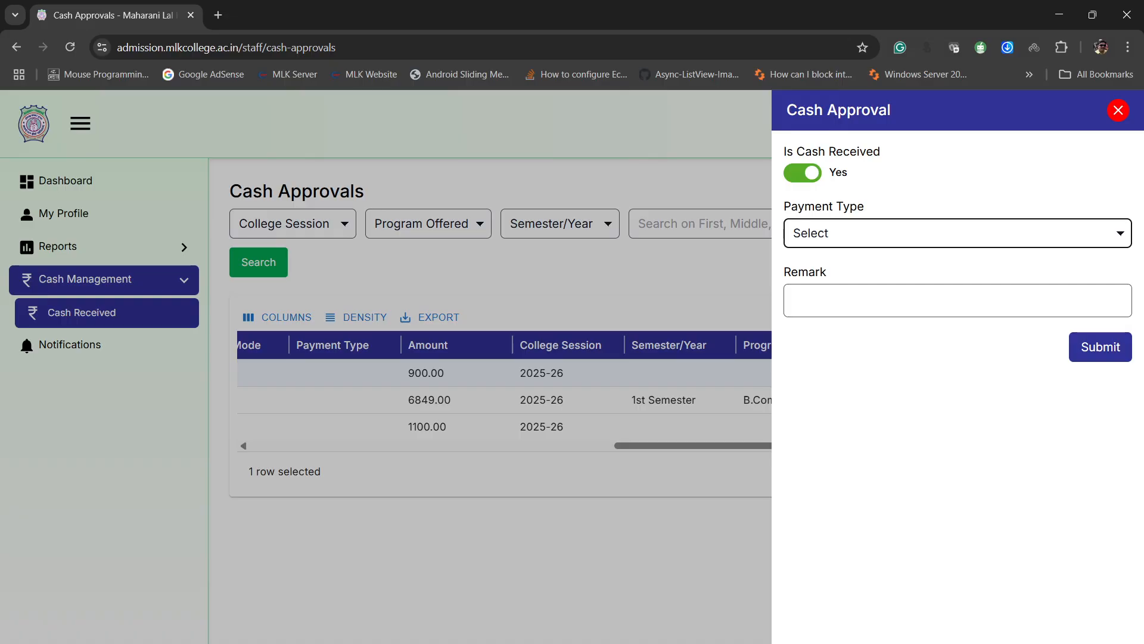
key("Down")
left_click(958, 300)
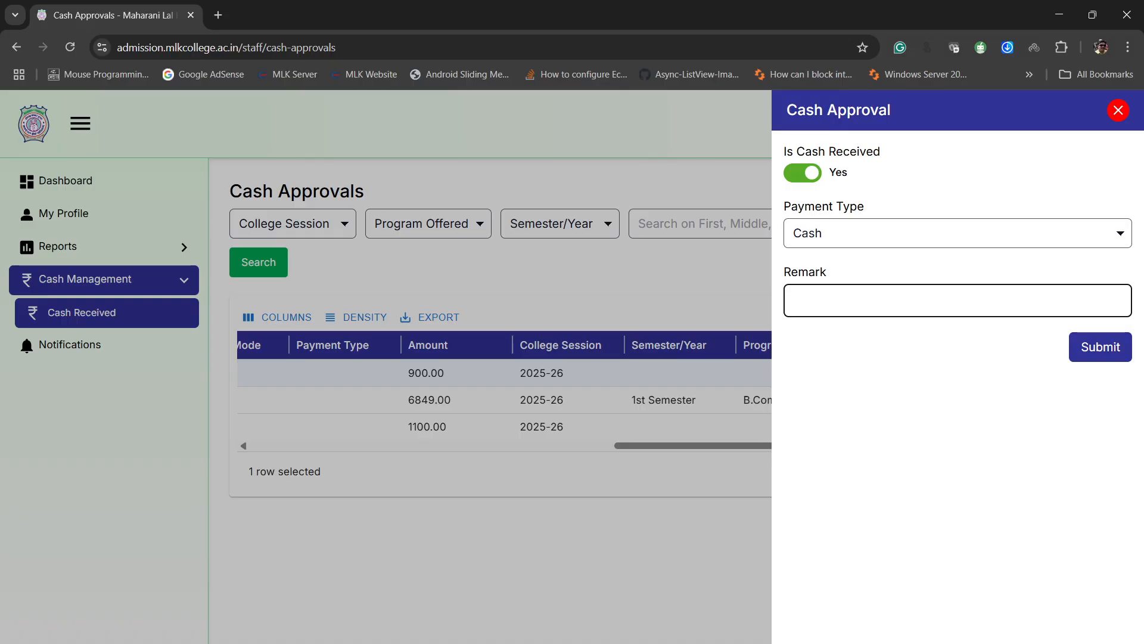
- Add the remark "Payment received" and submit the cash approval
type("Payment received")
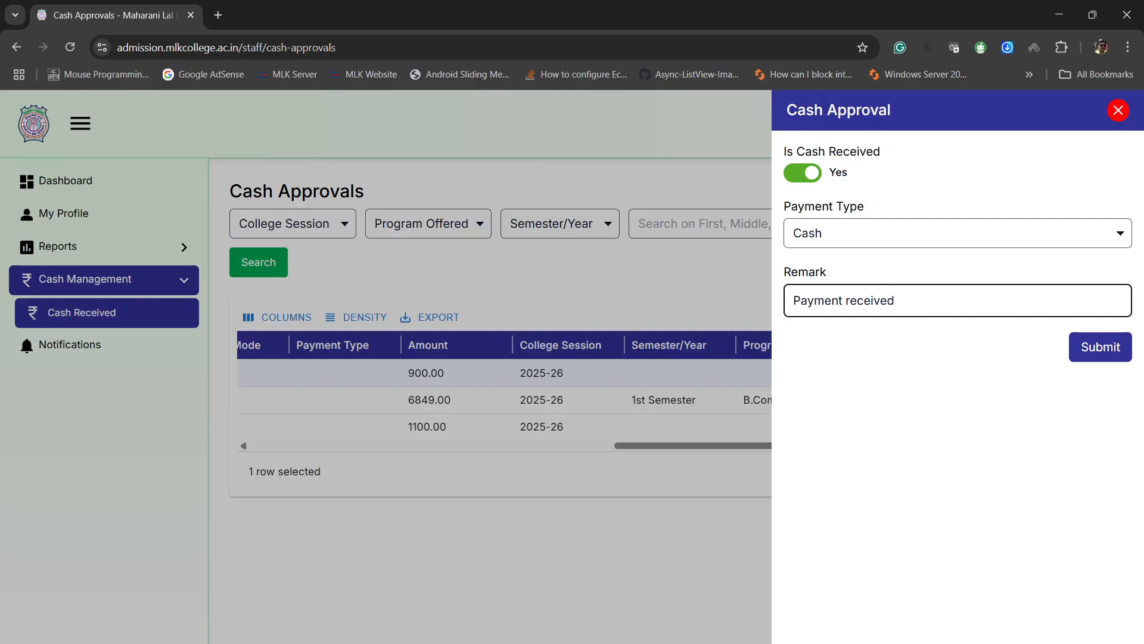
key("Return")
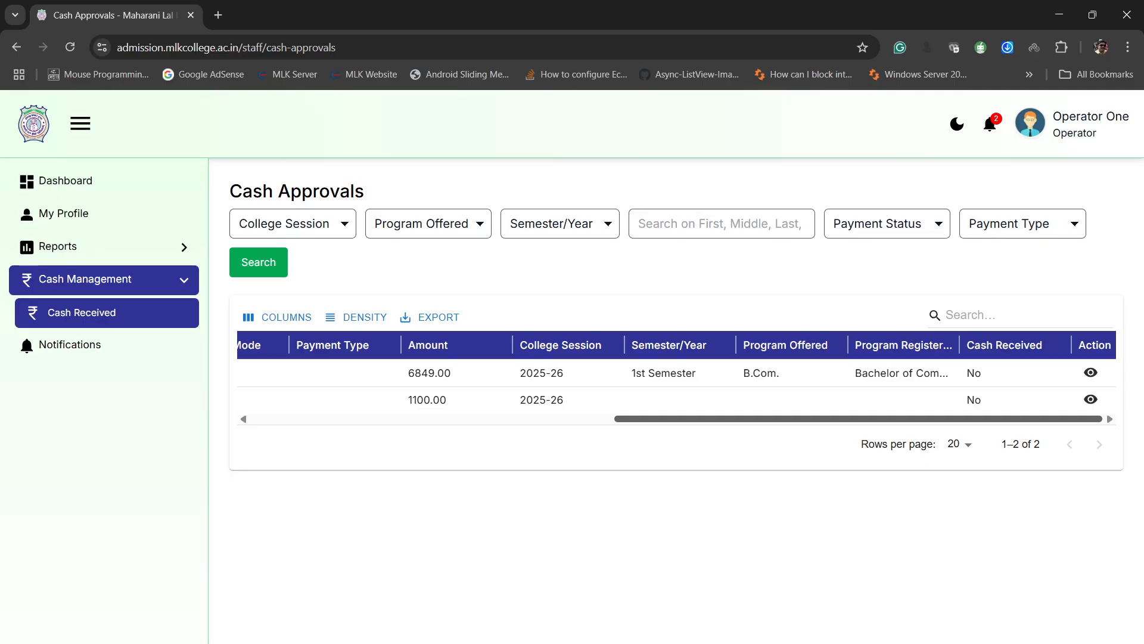
scroll(677, 399, "left", 5)
scroll(676, 387, "left", 4)
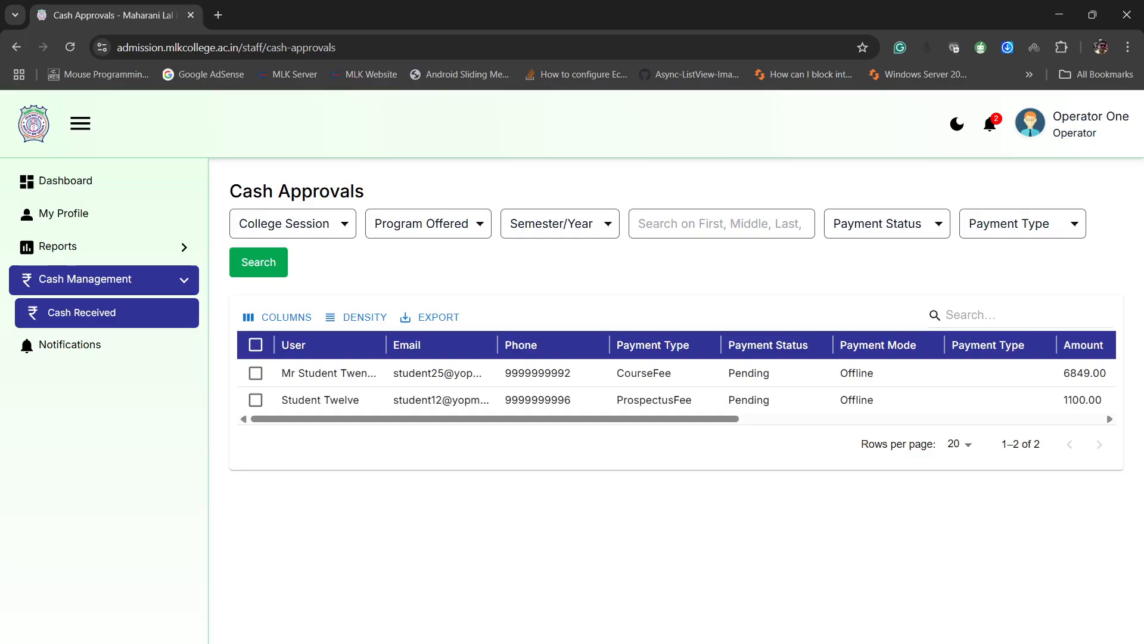
- Log out of the operator account and confirm the logout
left_click(1073, 123)
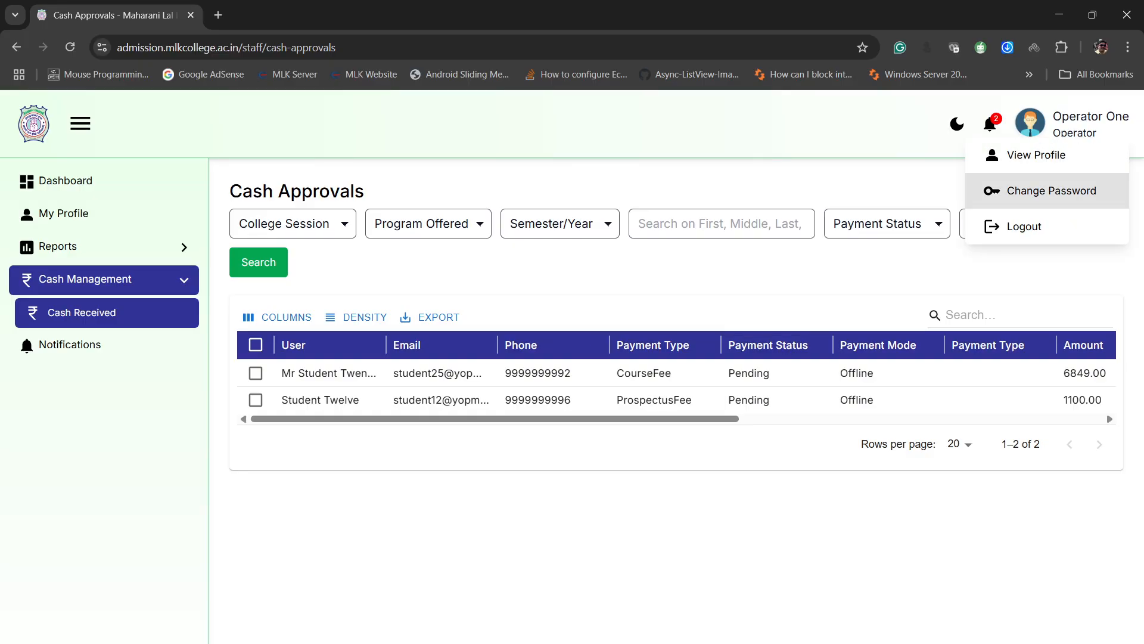
left_click(1021, 224)
left_click(547, 427)
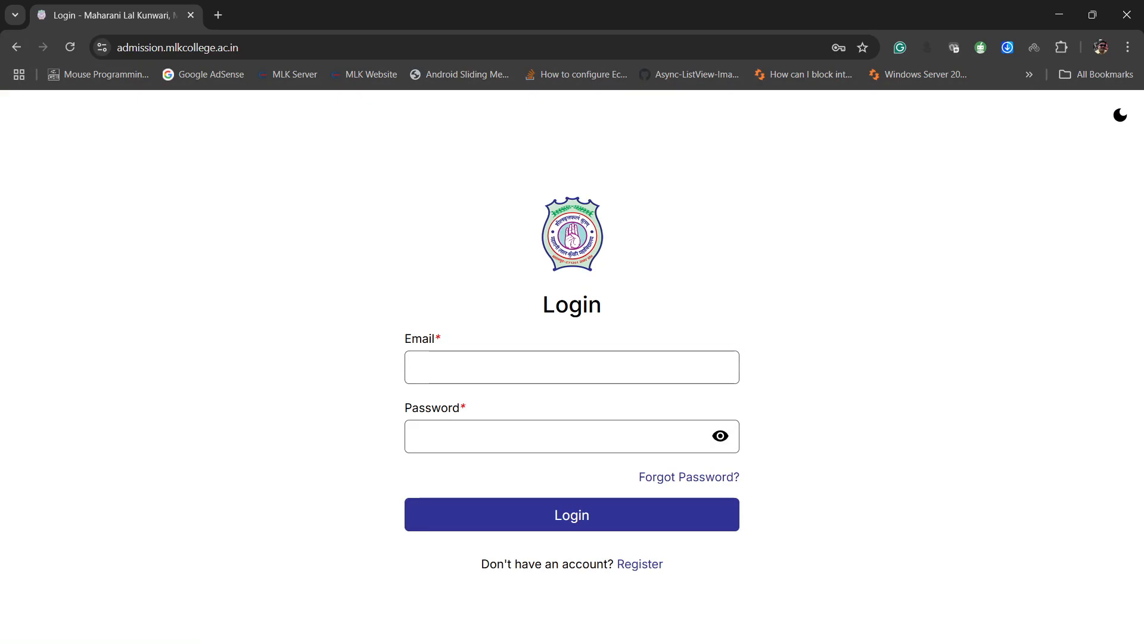
- Log in to the student account with its saved e-mail and password
left_click(572, 367)
type("stude")
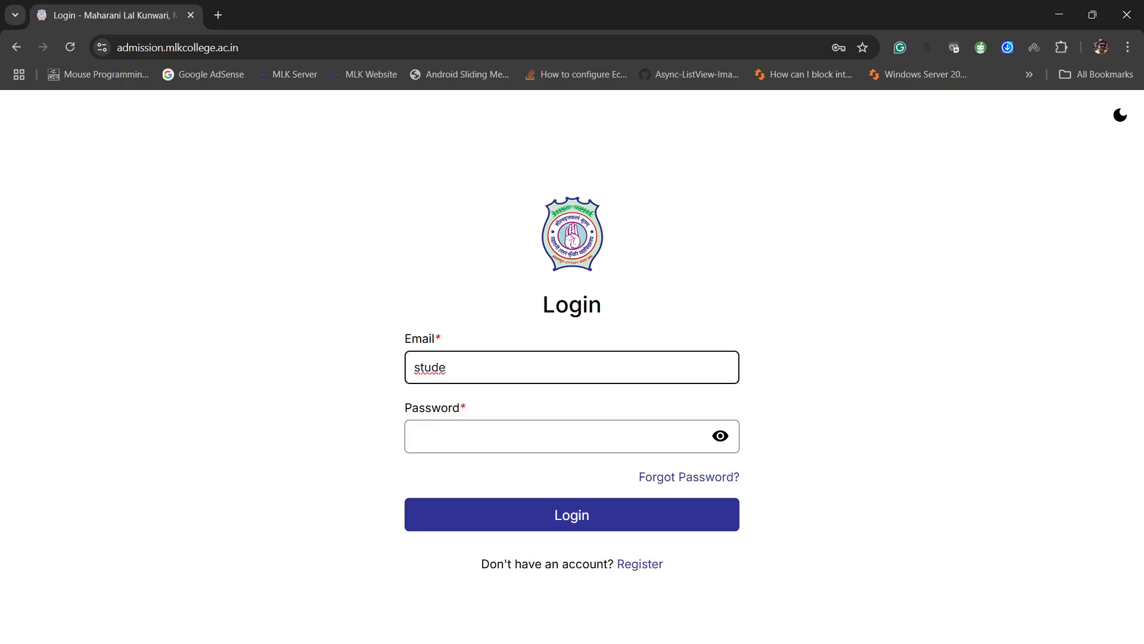
type("nt30")
key("alt+Tab")
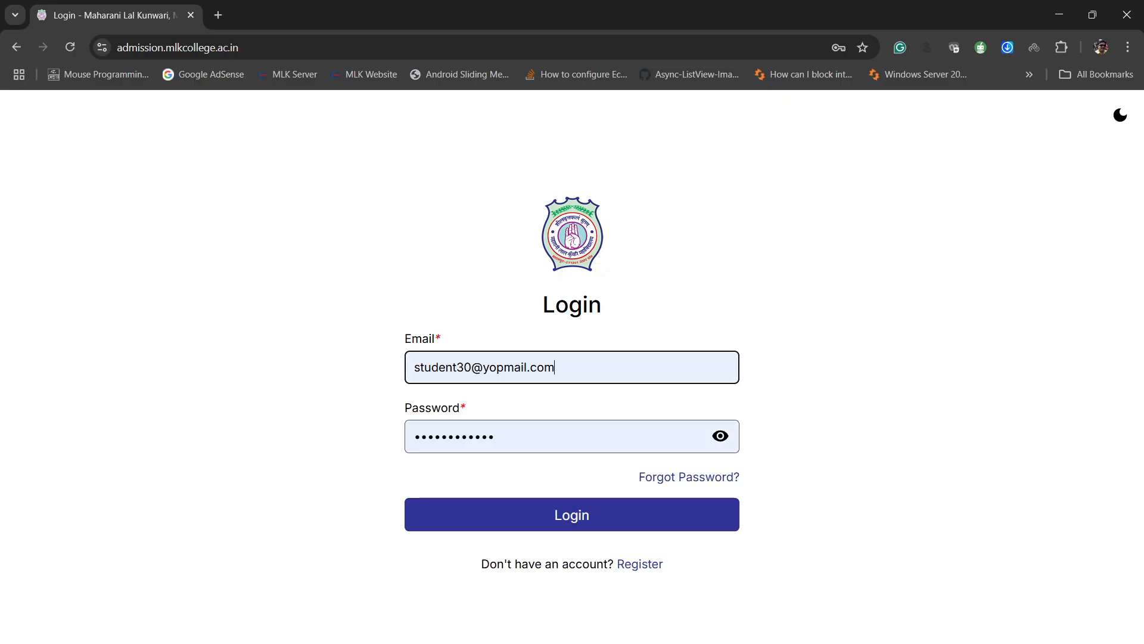
key("Return")
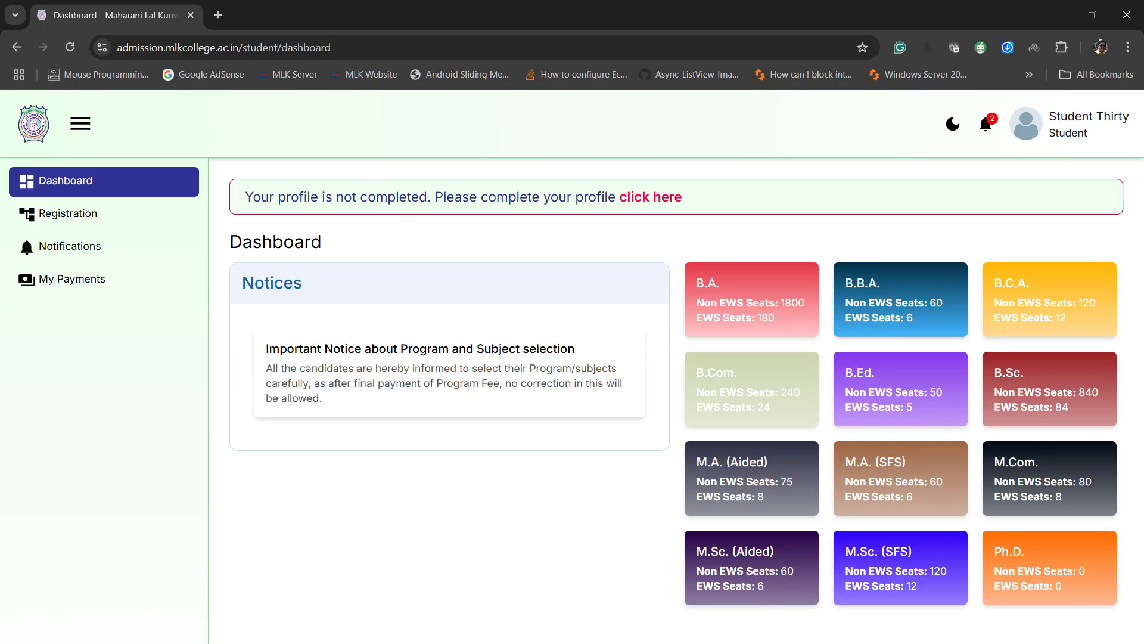
- Open the registration form from the incomplete-profile notice on the dashboard and set the student's title to Mr
left_click(650, 197)
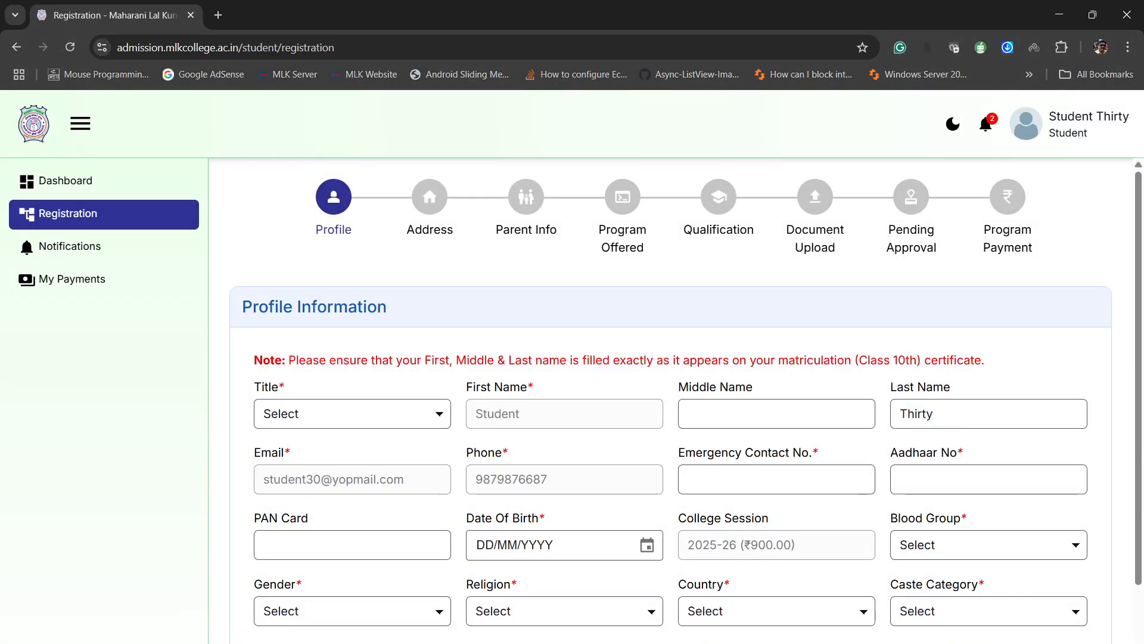
left_click(352, 414)
key("Down")
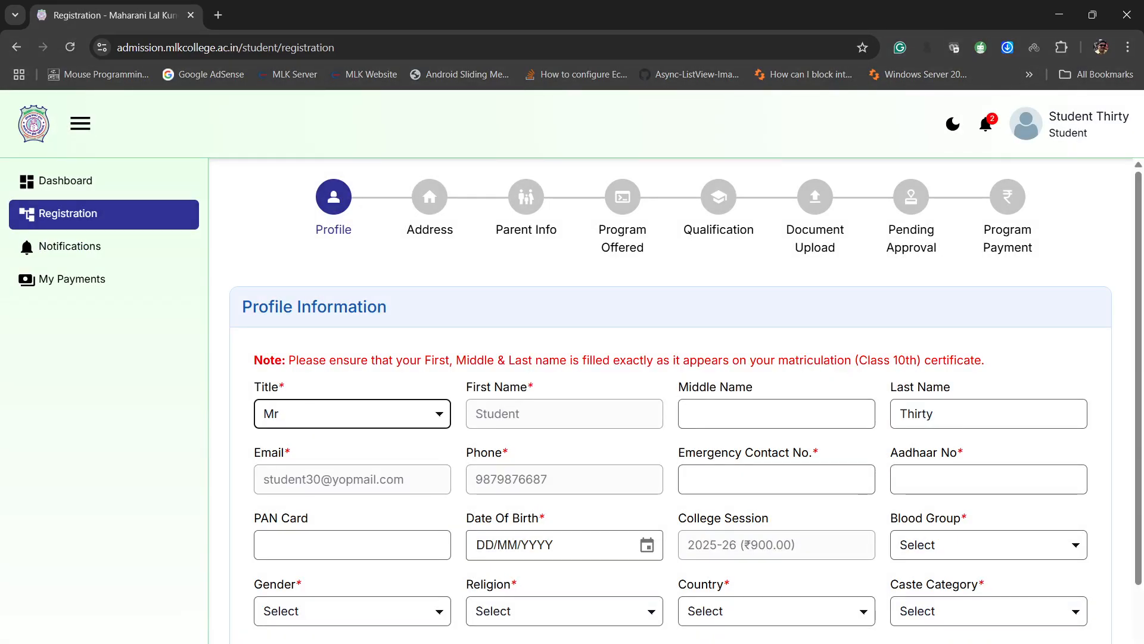
key("Tab")
key("Tab")
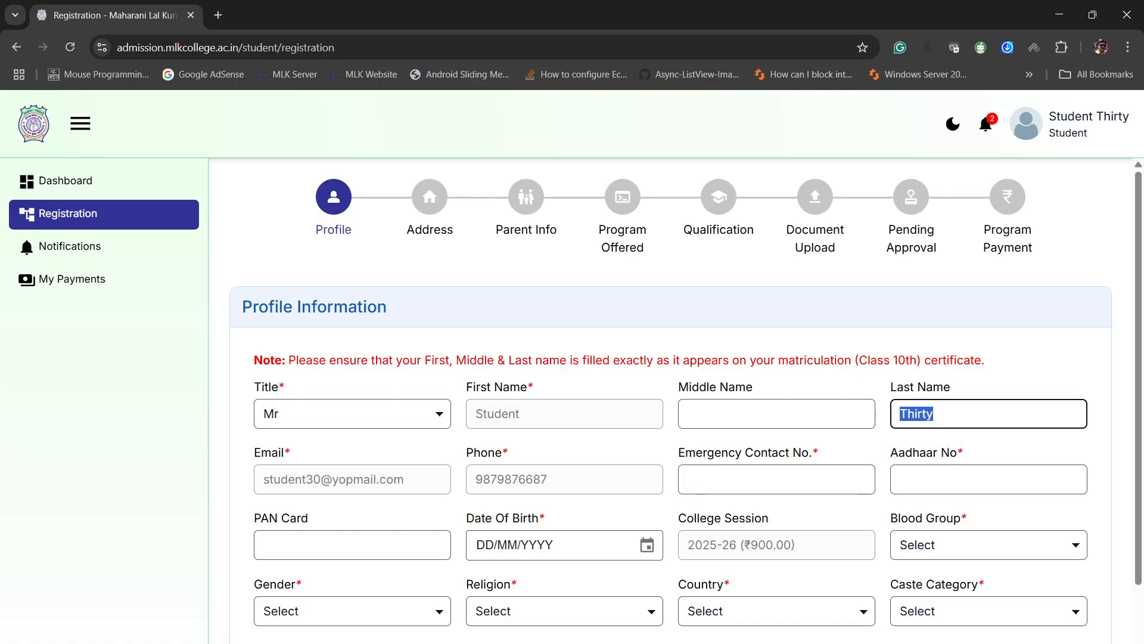
key("Tab")
- Copy the student's phone number into the emergency contact field and enter the student's Aadhaar number
double_click(512, 479)
key("ctrl+c")
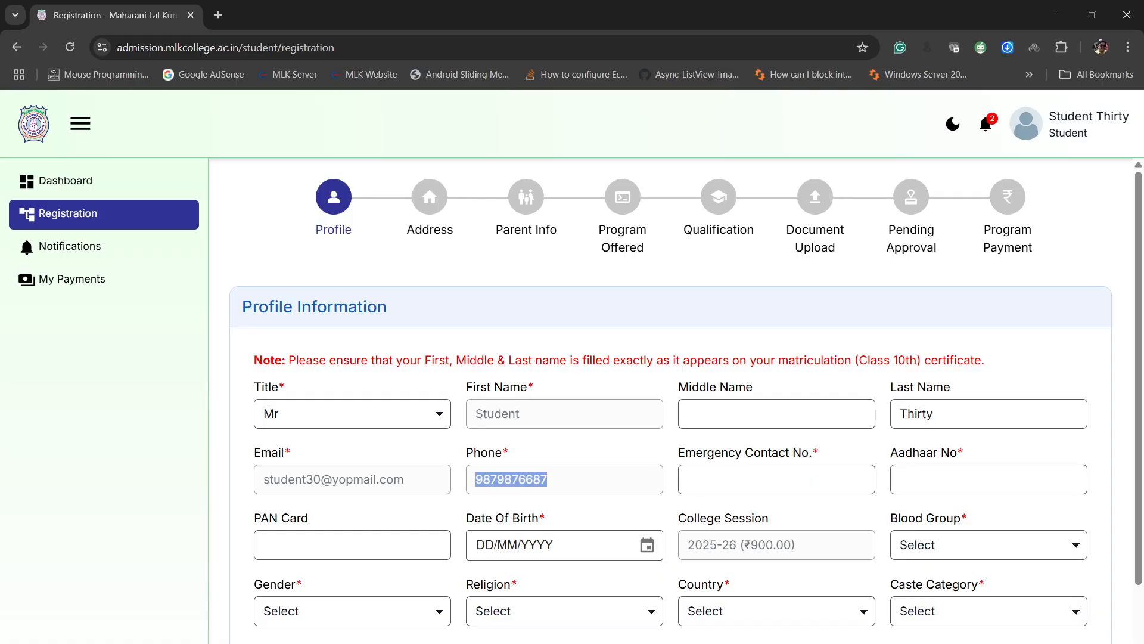
key("Tab")
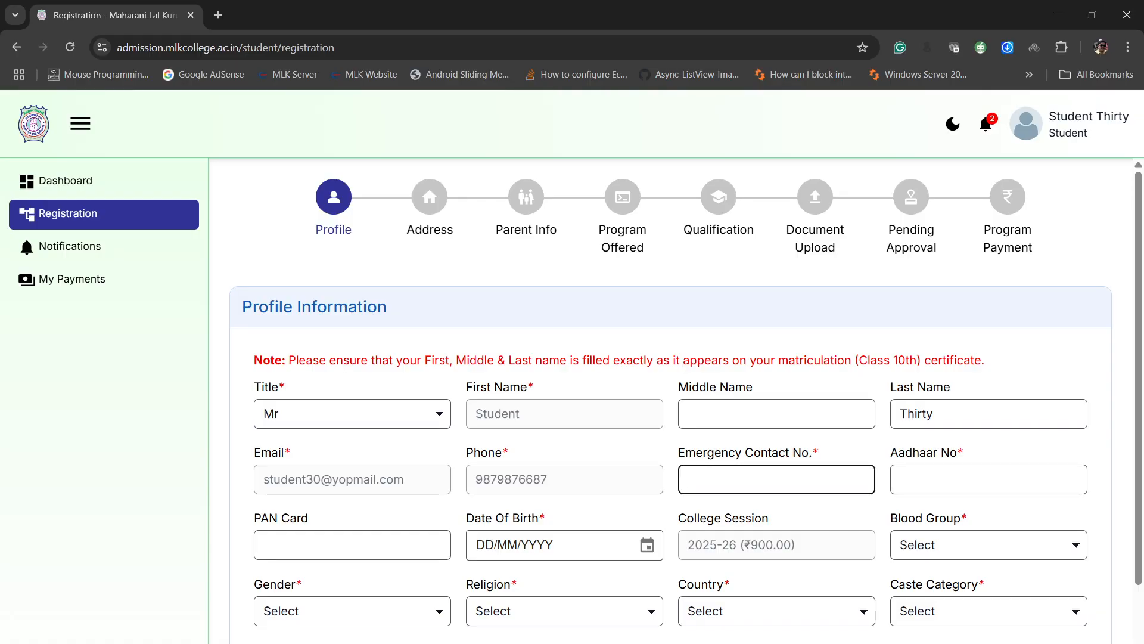
key("ctrl+v")
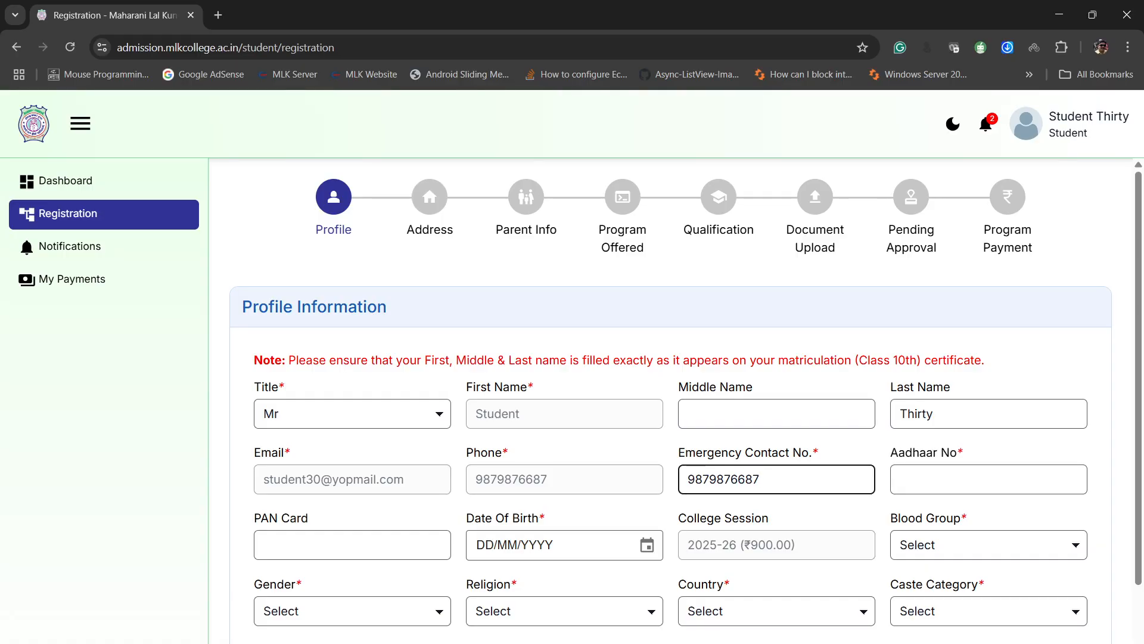
key("Tab")
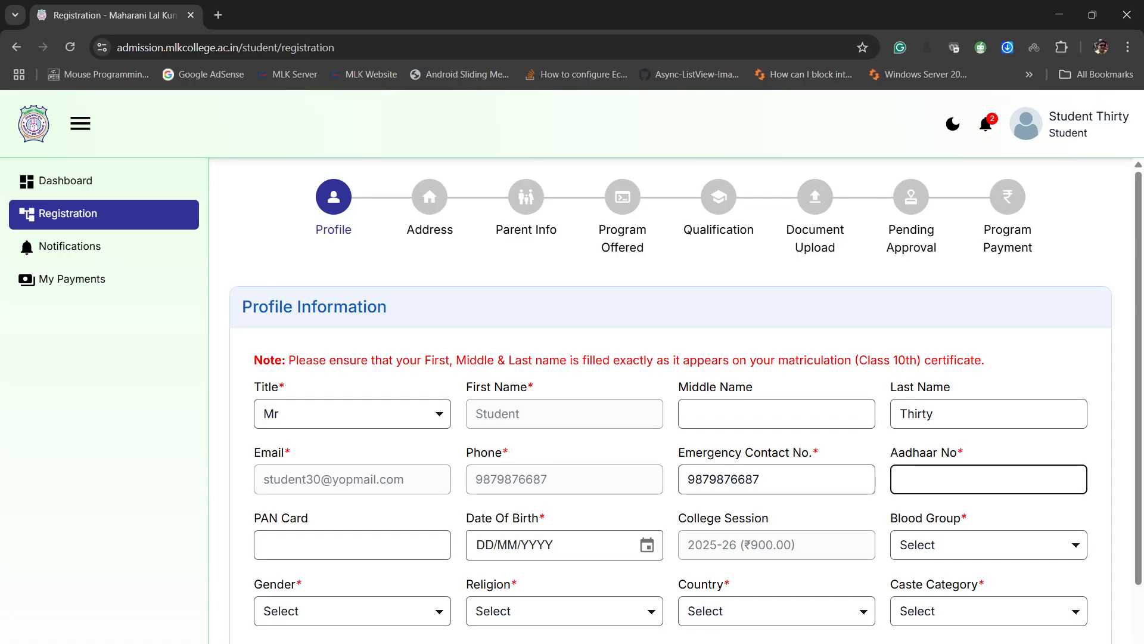
key("ctrl+v")
type("62")
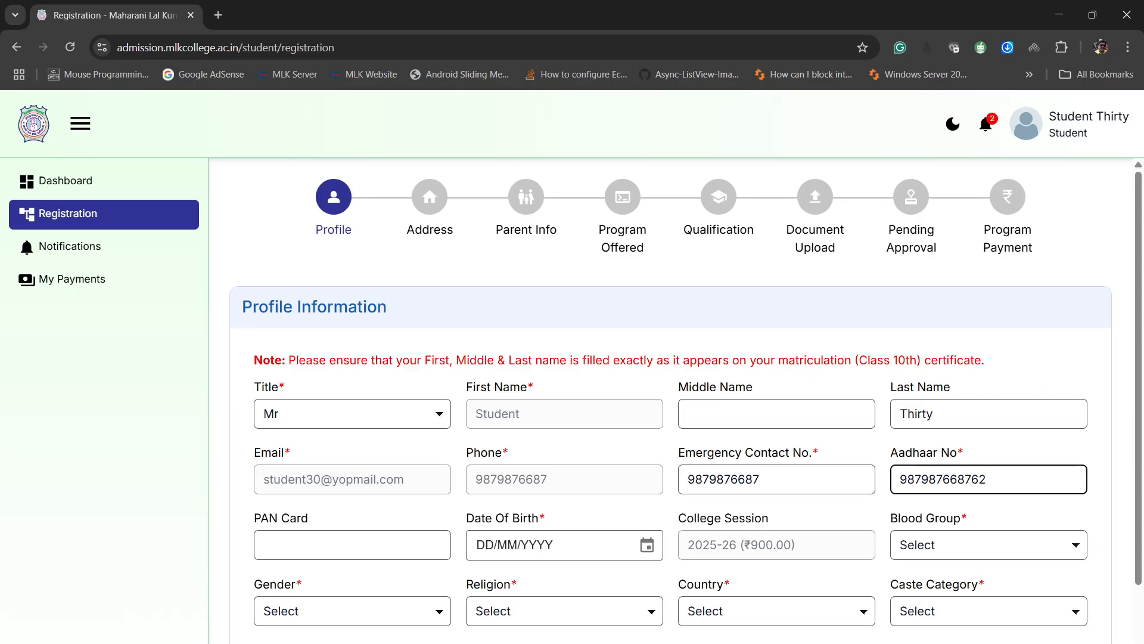
- Leave the PAN card field empty and enter the student's date of birth
key("Tab")
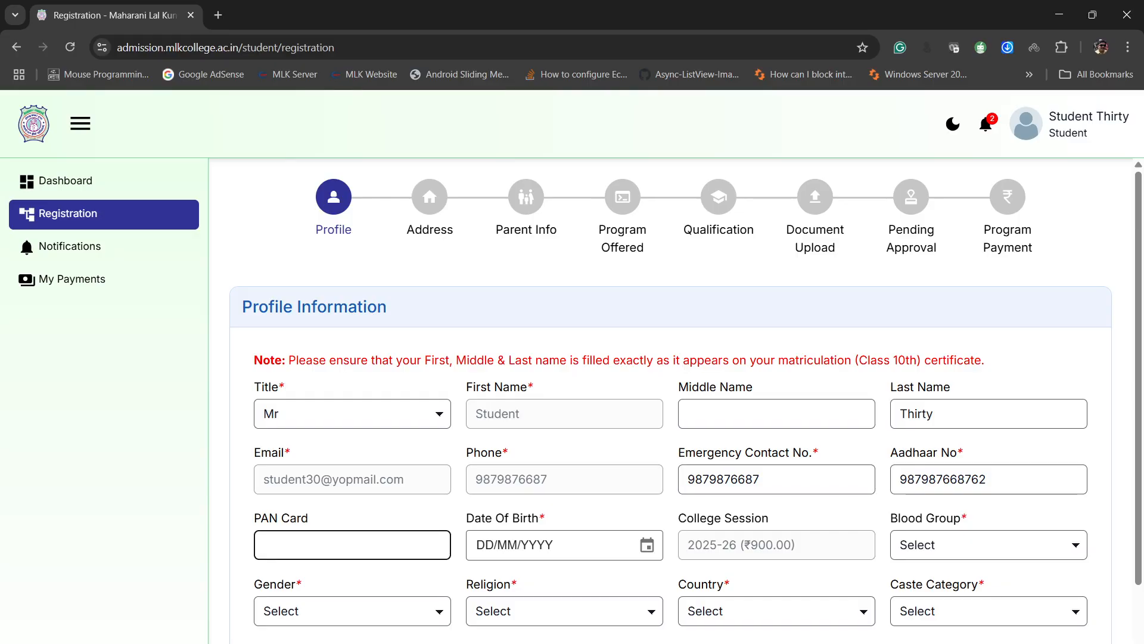
key("Tab")
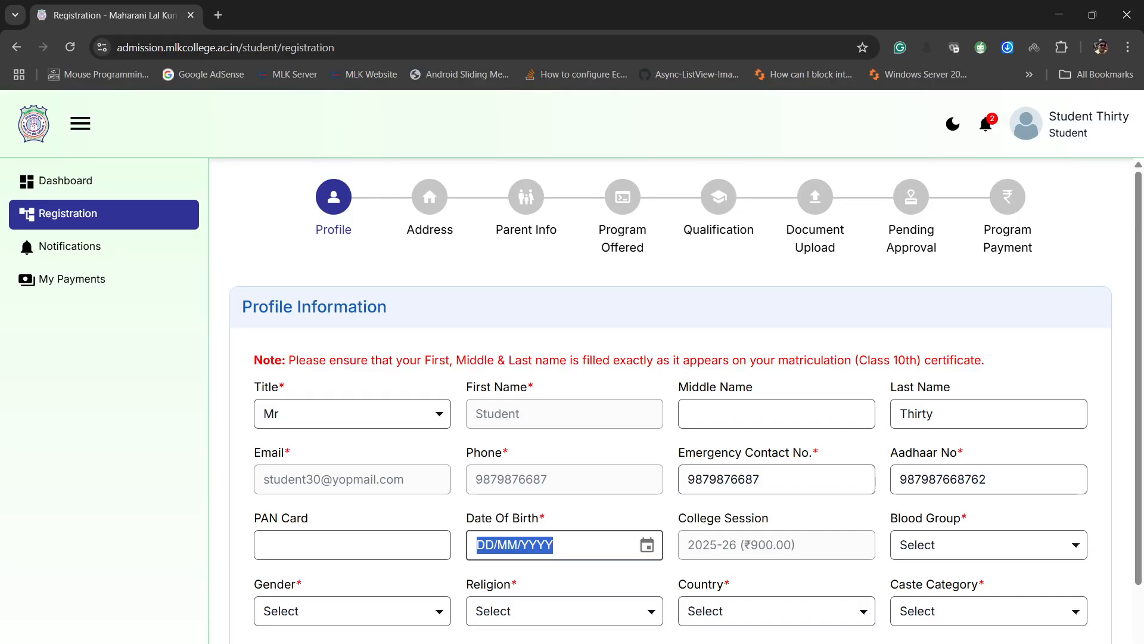
type("10/10/")
type("2005")
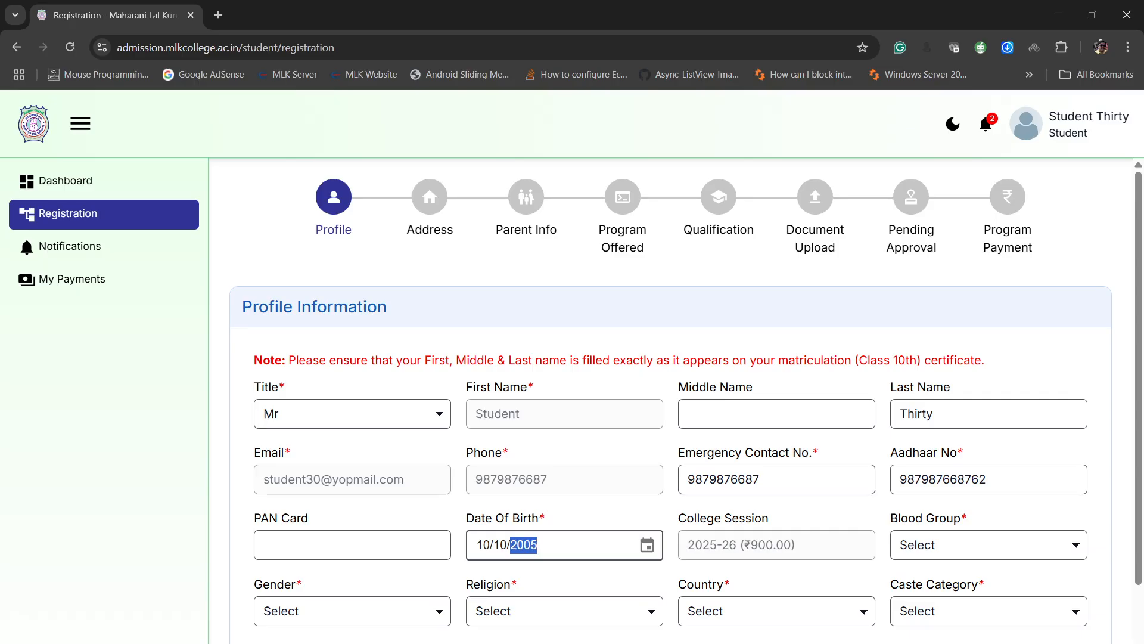
key("Tab")
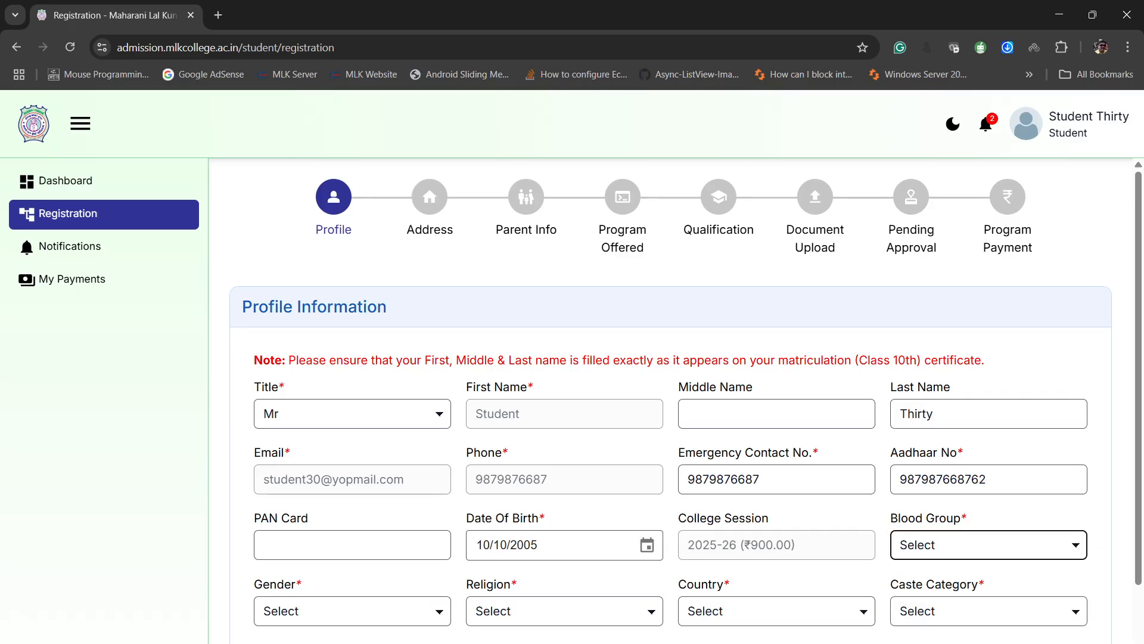
- Set the blood group to A positive (A+) and the gender to Female
key("Down")
key("Tab")
key("Down")
key("Down")
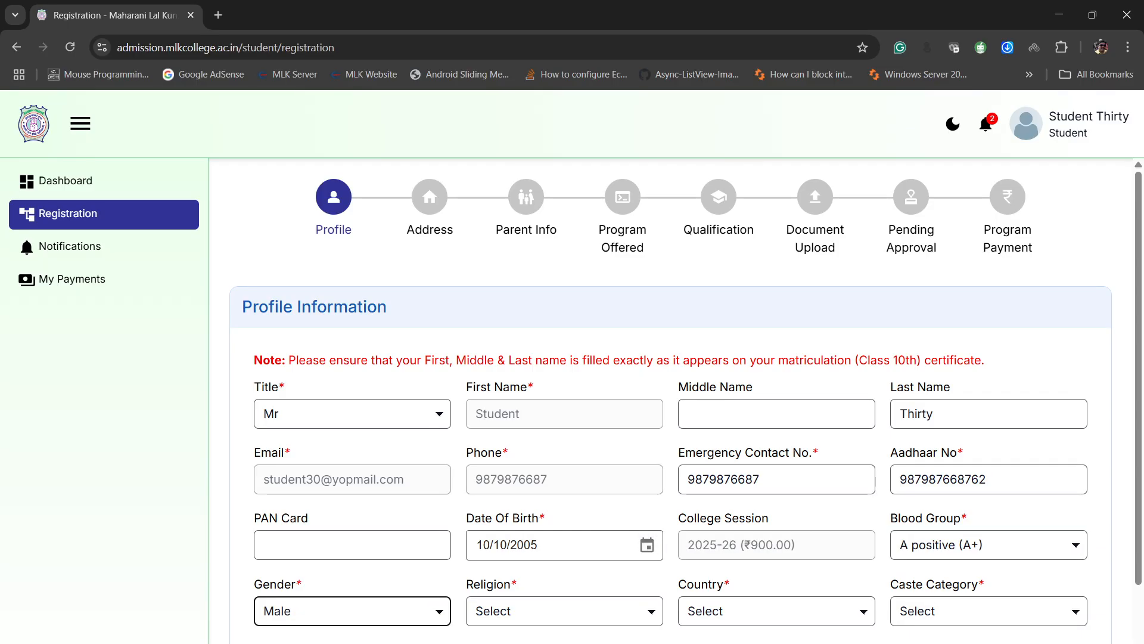
- Set the religion to Hinduism, the country to India and the caste category to General
key("Tab")
key("Down")
key("Tab")
key("Down")
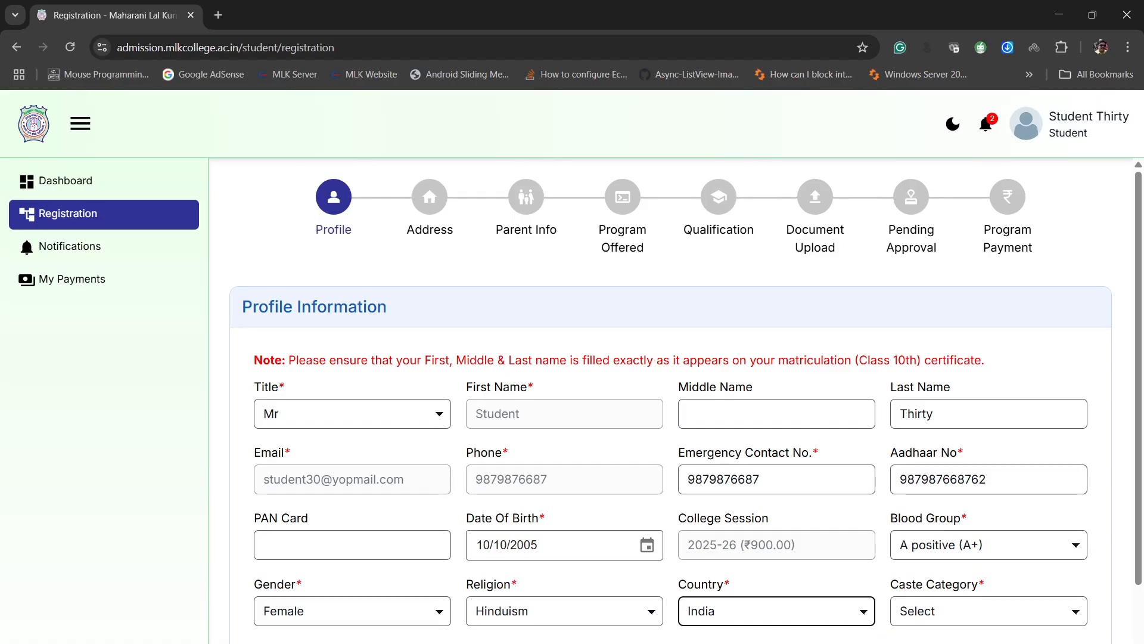
key("Tab")
key("Down")
- Set the marital status to Unmarried
scroll(670, 399, "down", 2)
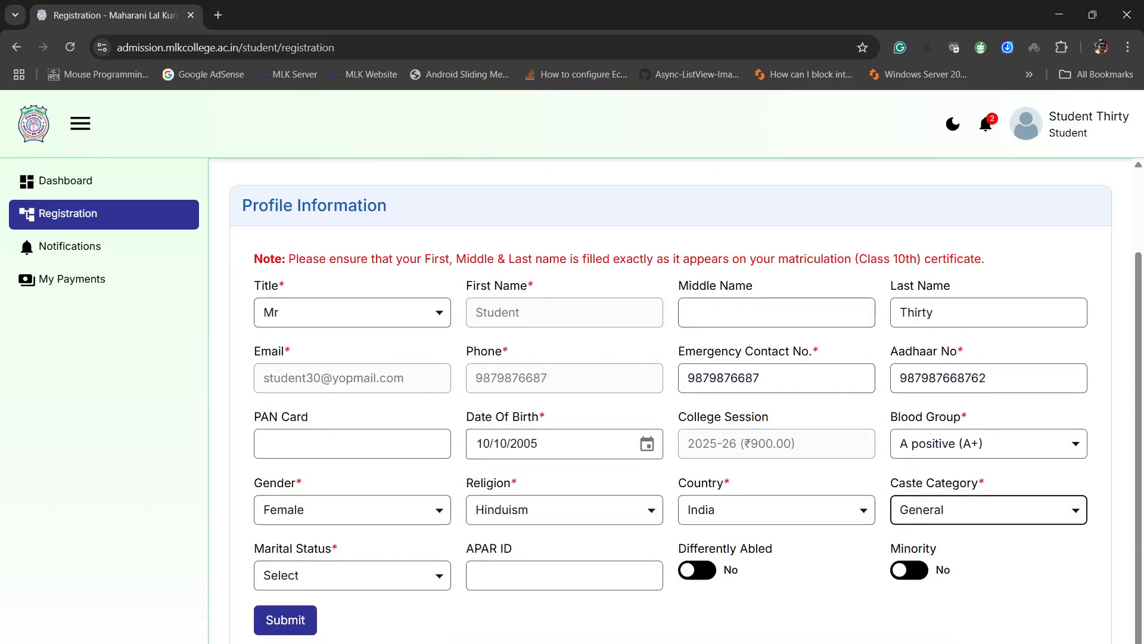
key("shift+Tab")
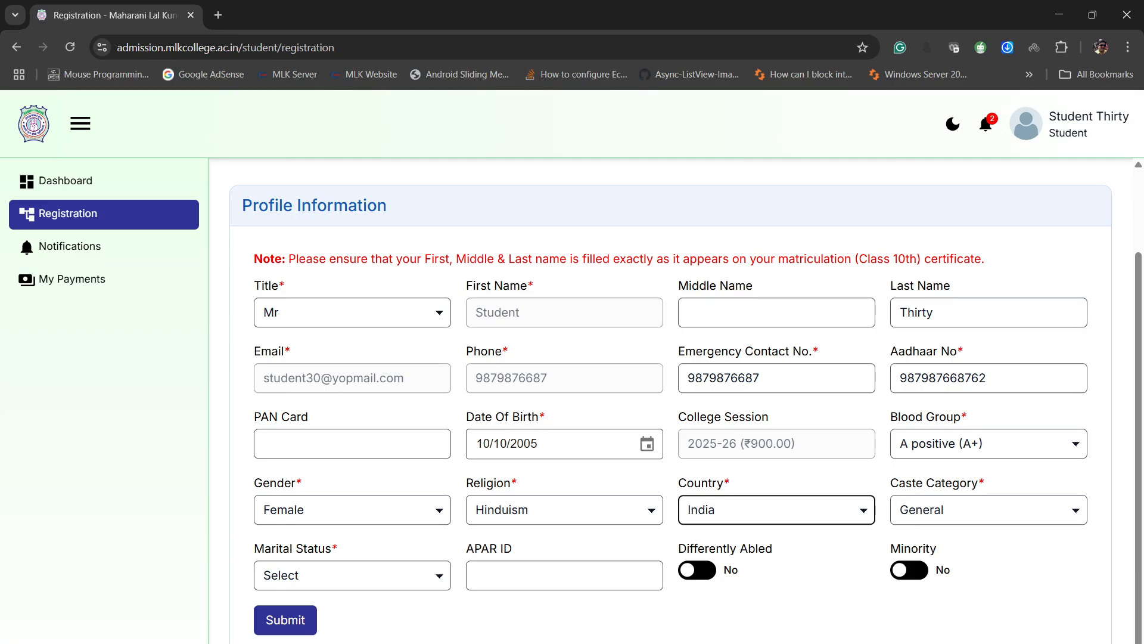
left_click(352, 575)
left_click(310, 617)
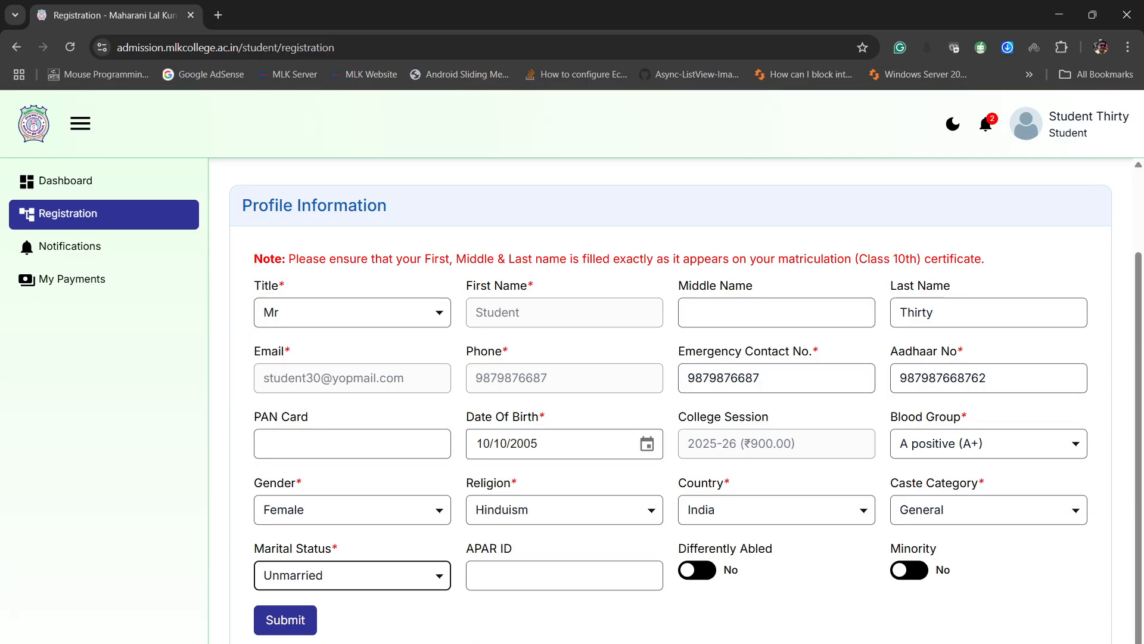
- Inspect the optional APAR ID field and switch the Differently Abled option to Yes and back to No
left_click_drag(466, 549, 513, 548)
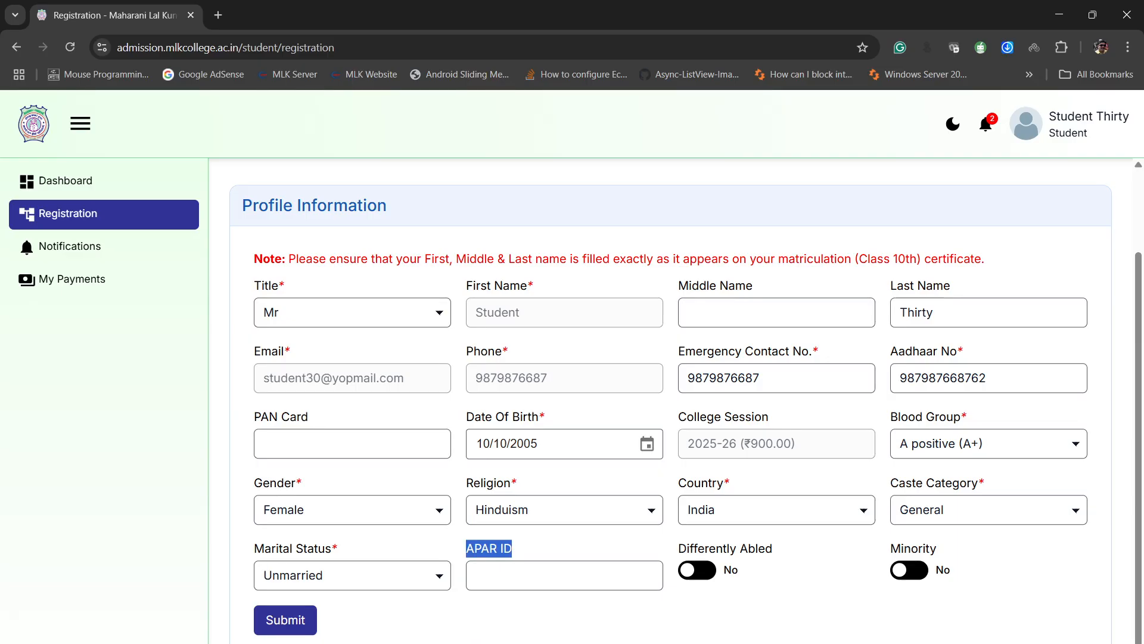
left_click(524, 549)
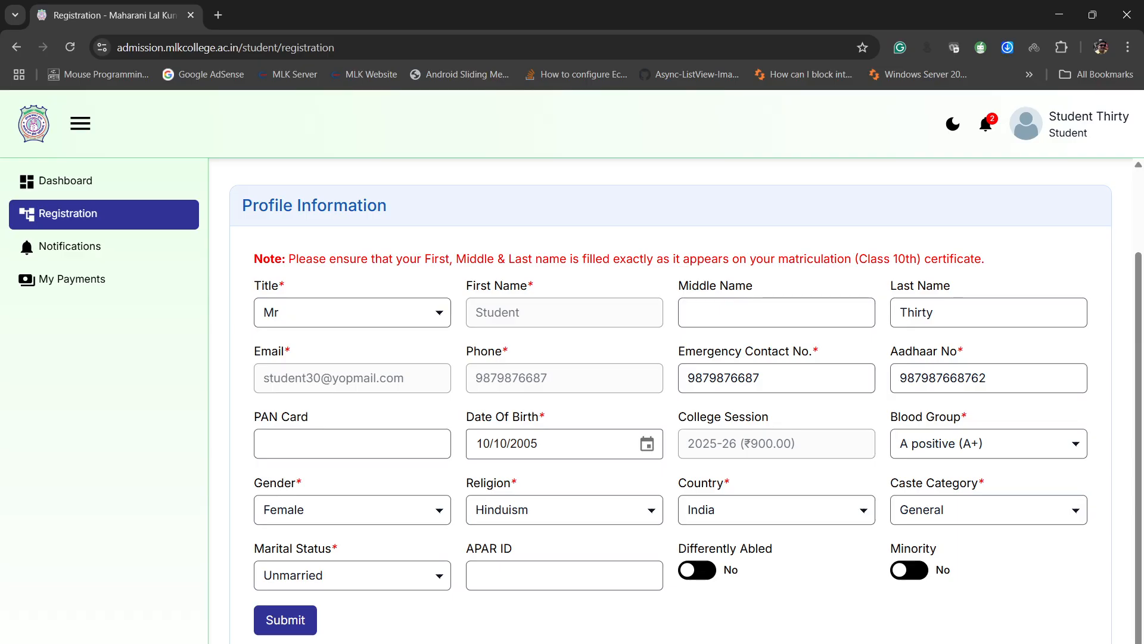
left_click(564, 575)
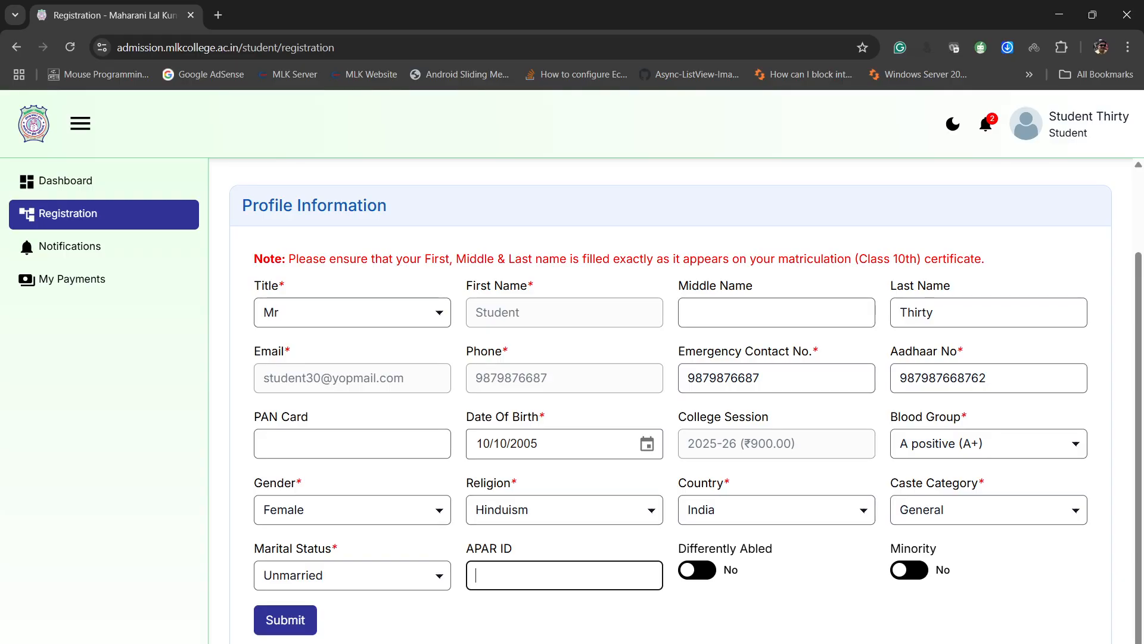
left_click(697, 570)
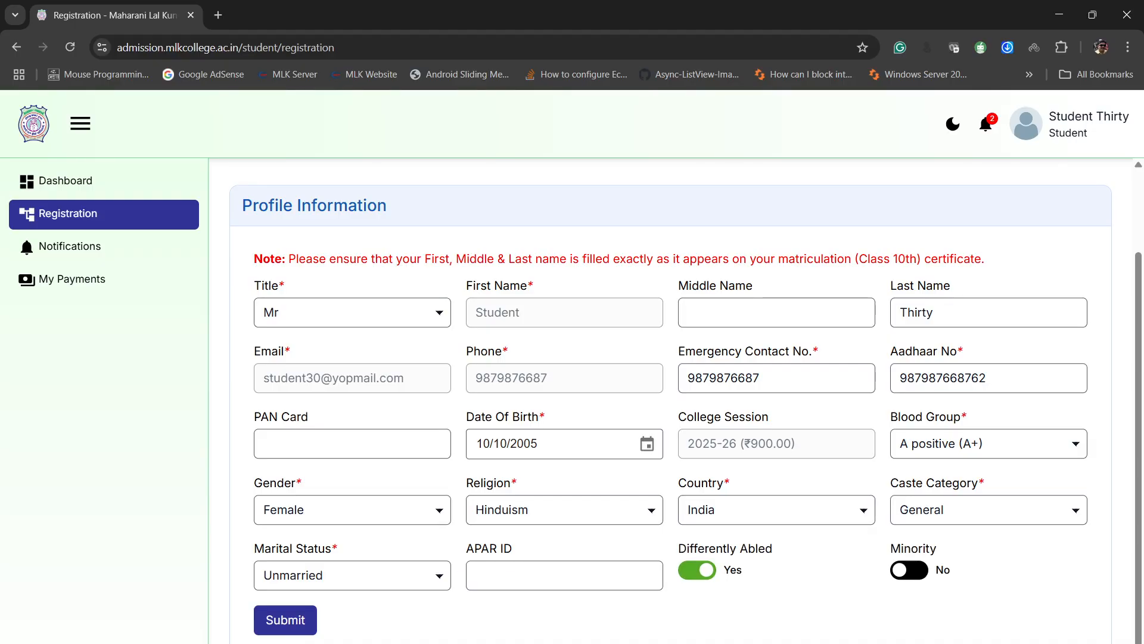
left_click(698, 569)
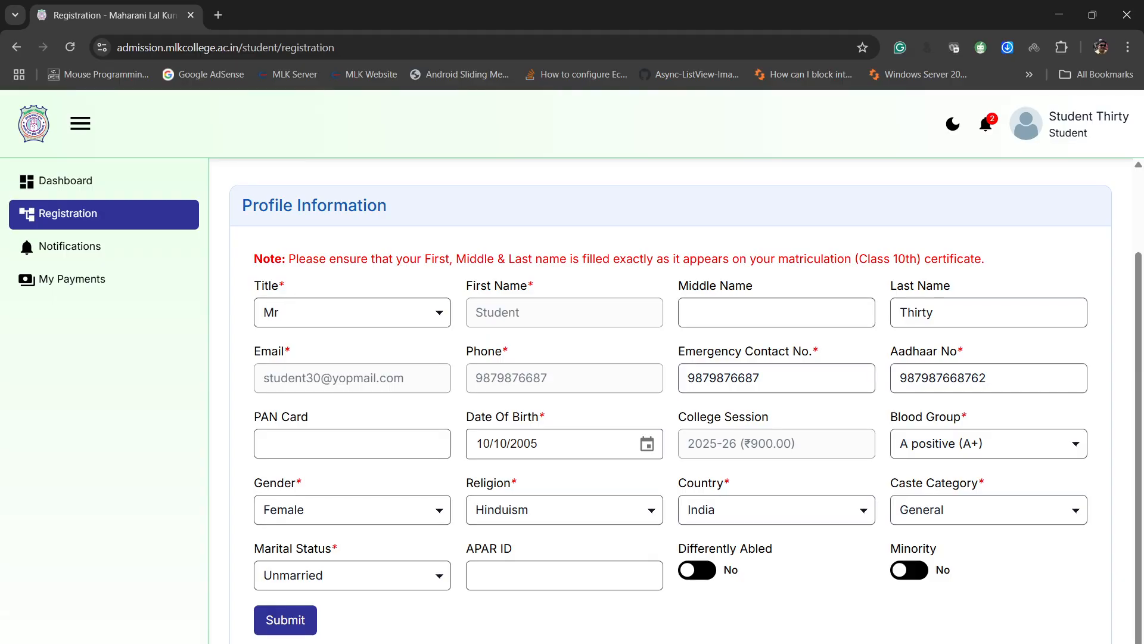
- Switch the Minority option to Yes and back to No, and submit the profile information
left_click(909, 570)
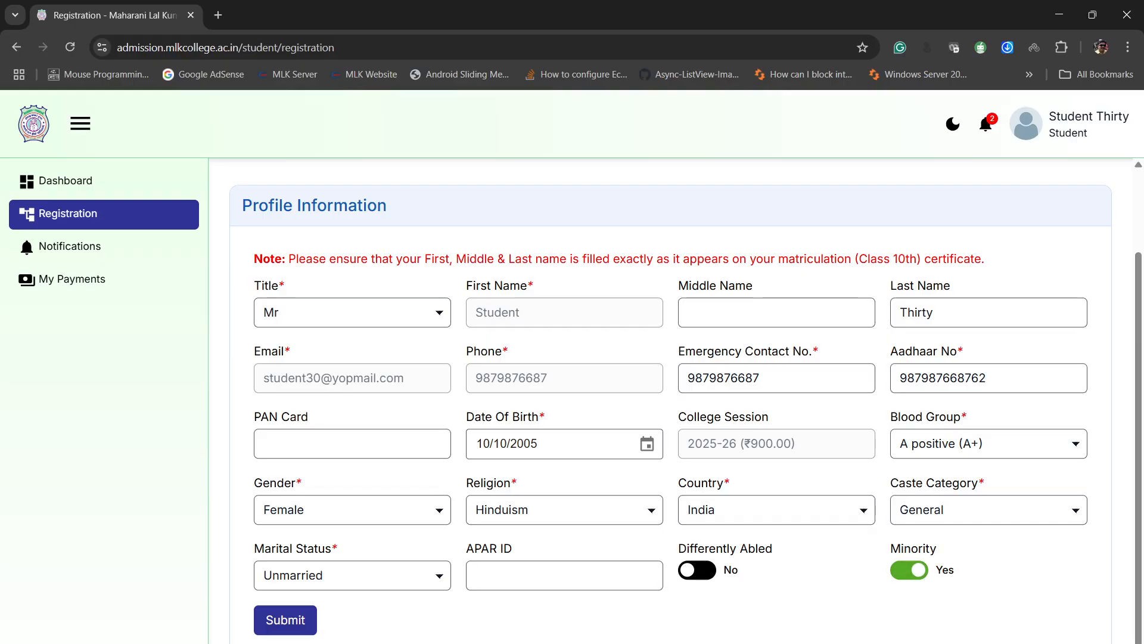
left_click(909, 569)
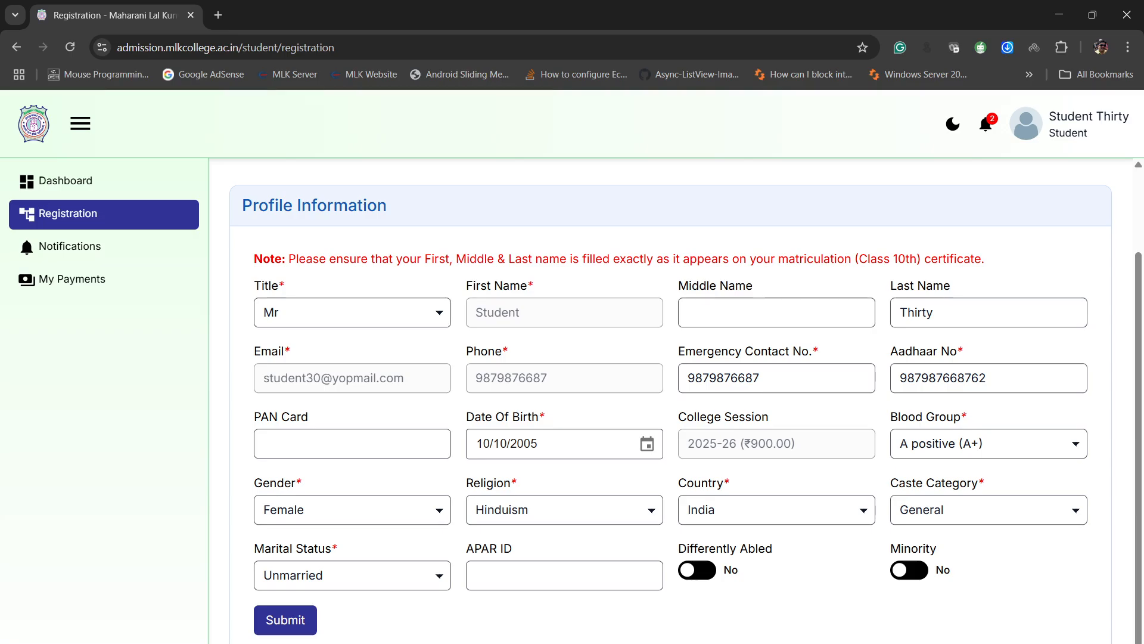
left_click(285, 620)
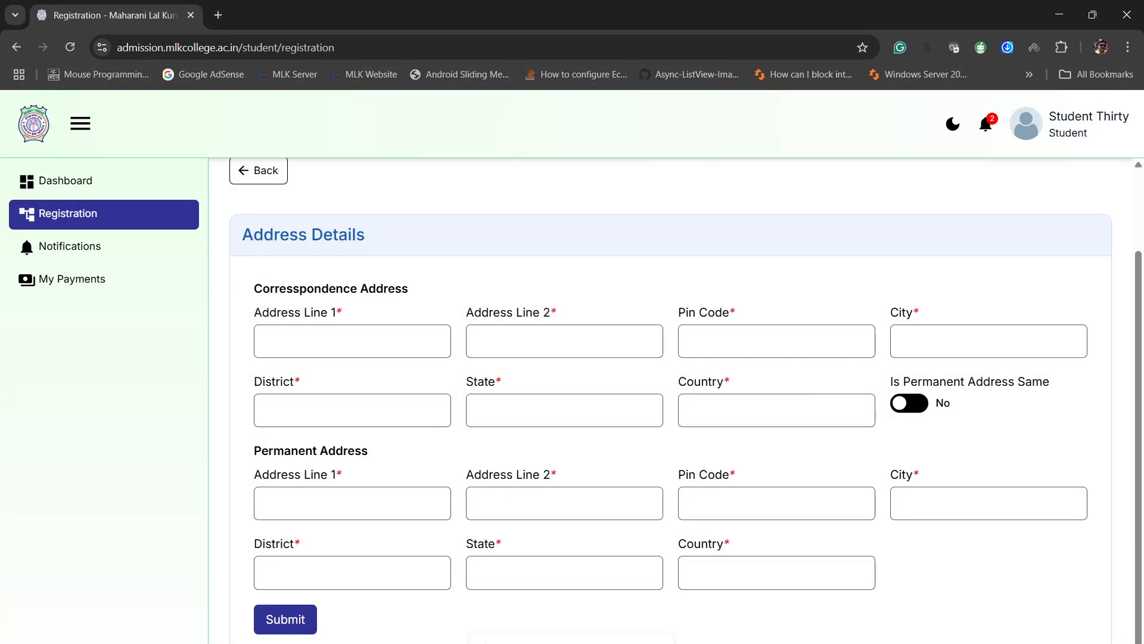
- Fill in both address lines and the postal pin code of the correspondence address
left_click(353, 341)
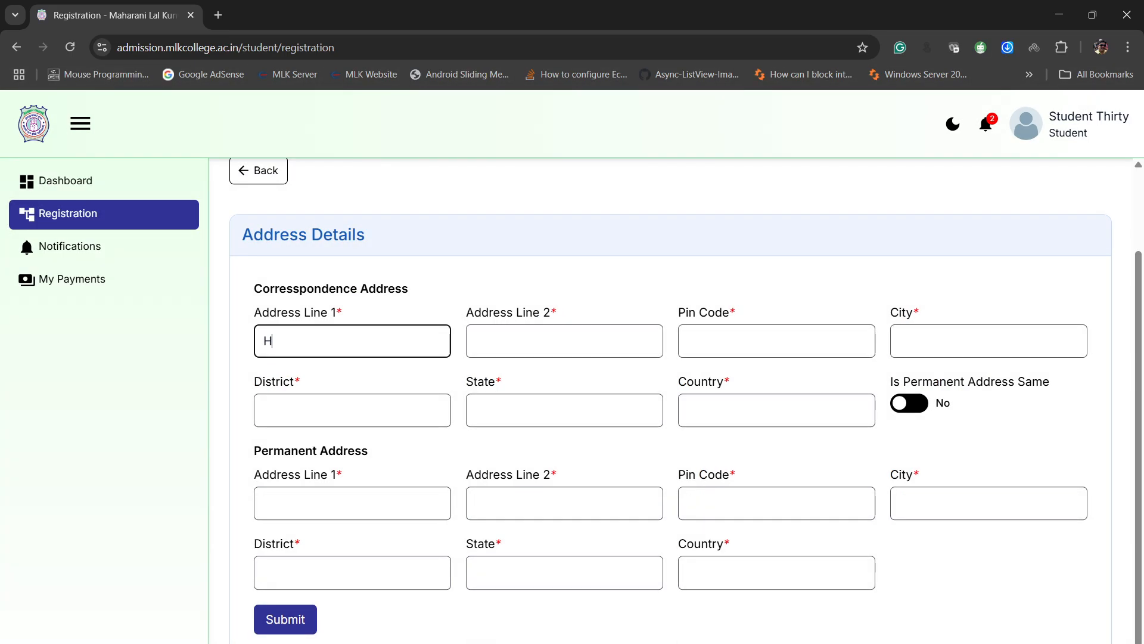
key("Tab")
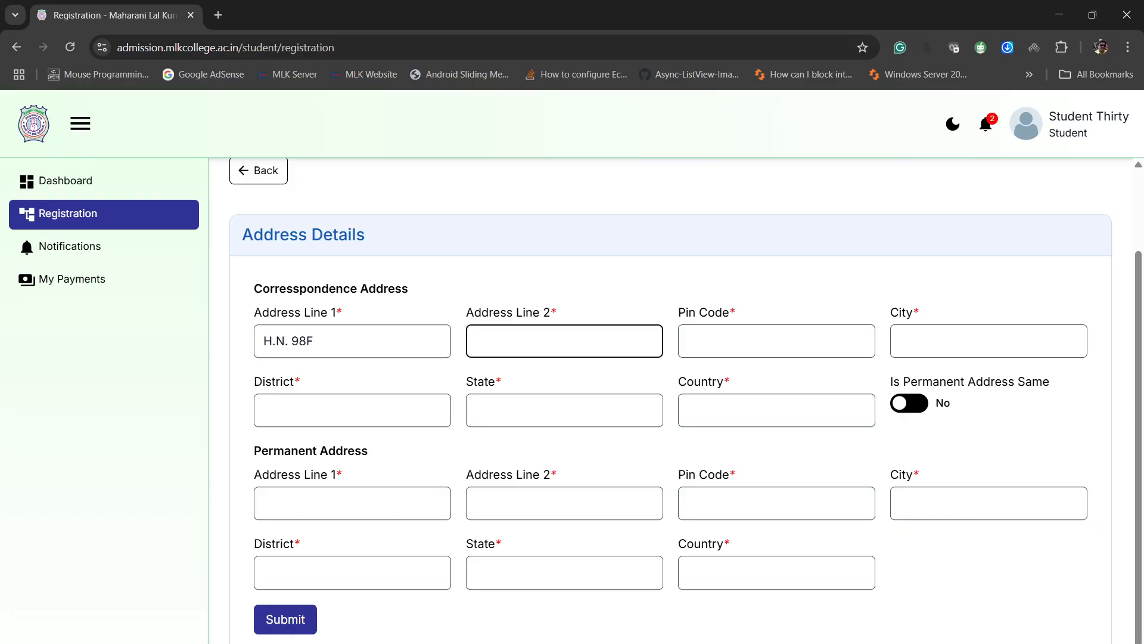
key("Tab")
type("27")
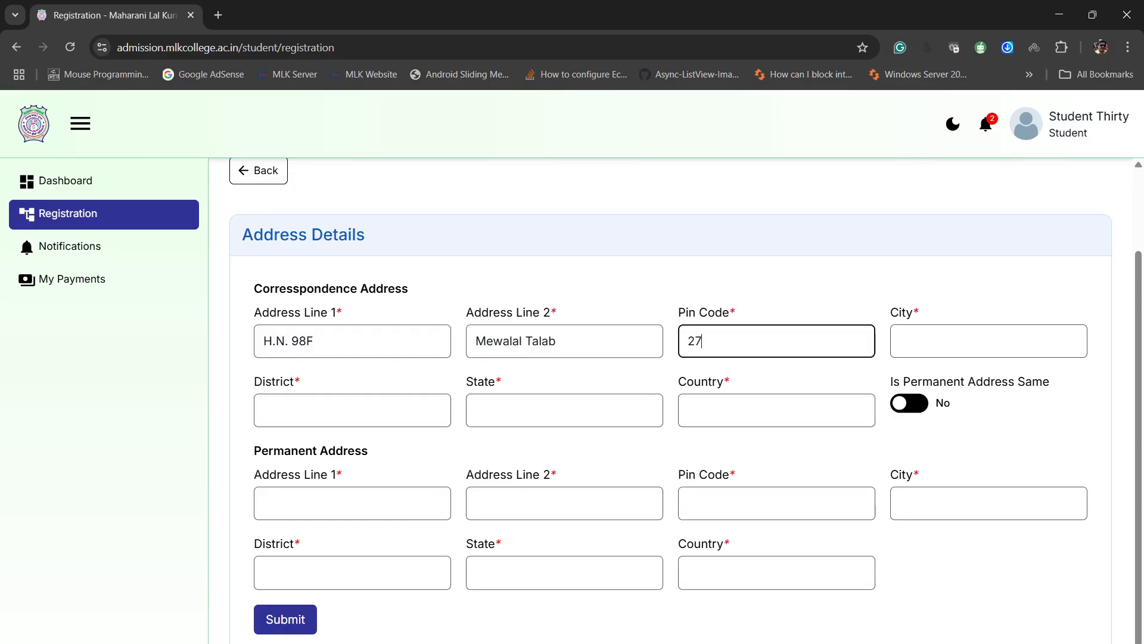
type("1201")
key("Tab")
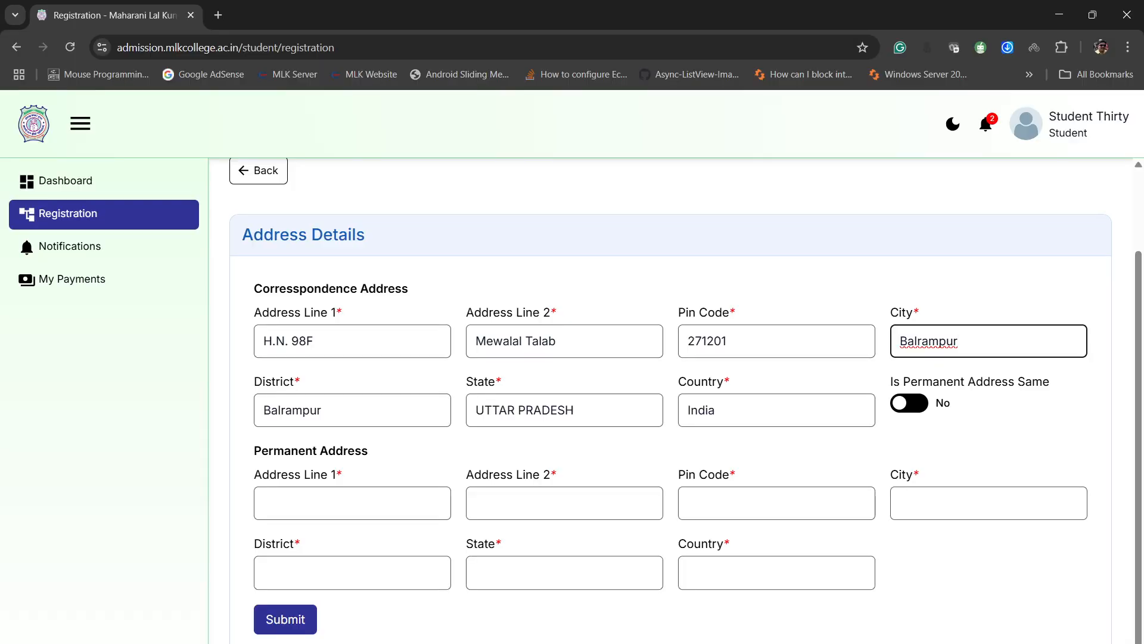
- Mark the permanent address as the same as the correspondence address and submit the address details
left_click(727, 340)
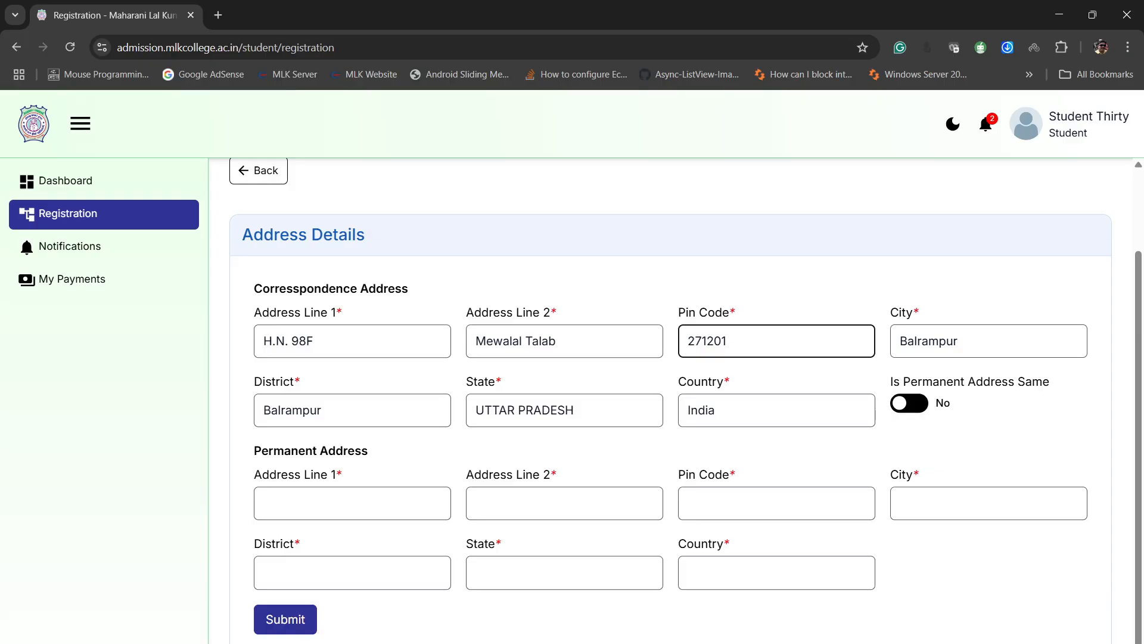
left_click(958, 341)
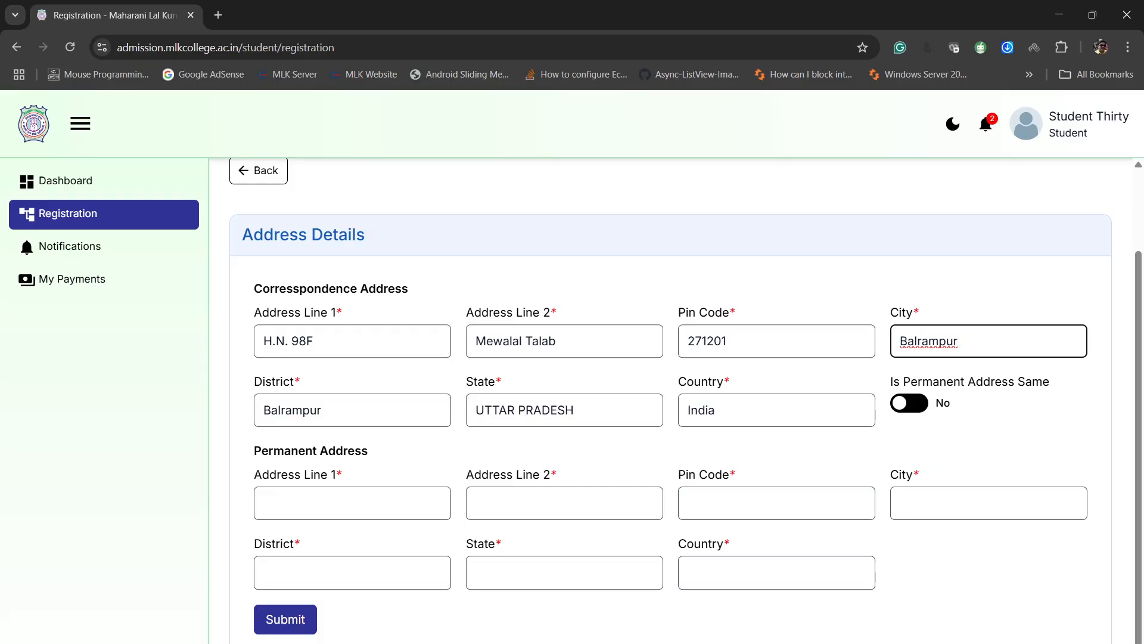
type("a")
left_click(909, 404)
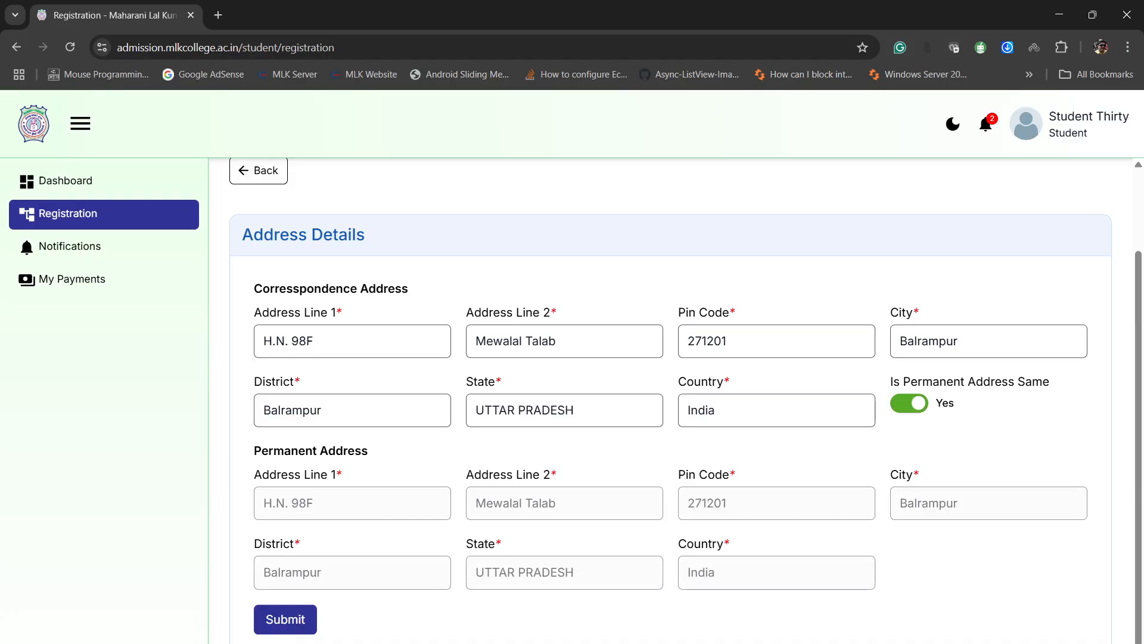
left_click(286, 619)
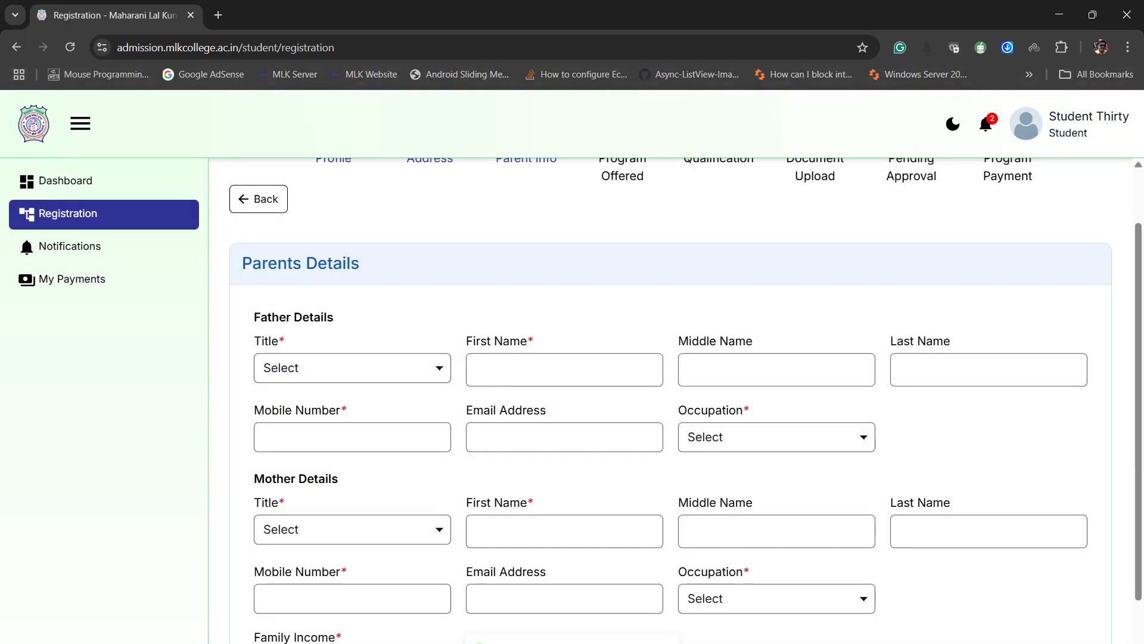
- Set the father's title to Mr and enter his first and last name, leaving the middle name blank
scroll(670, 400, "down", 2)
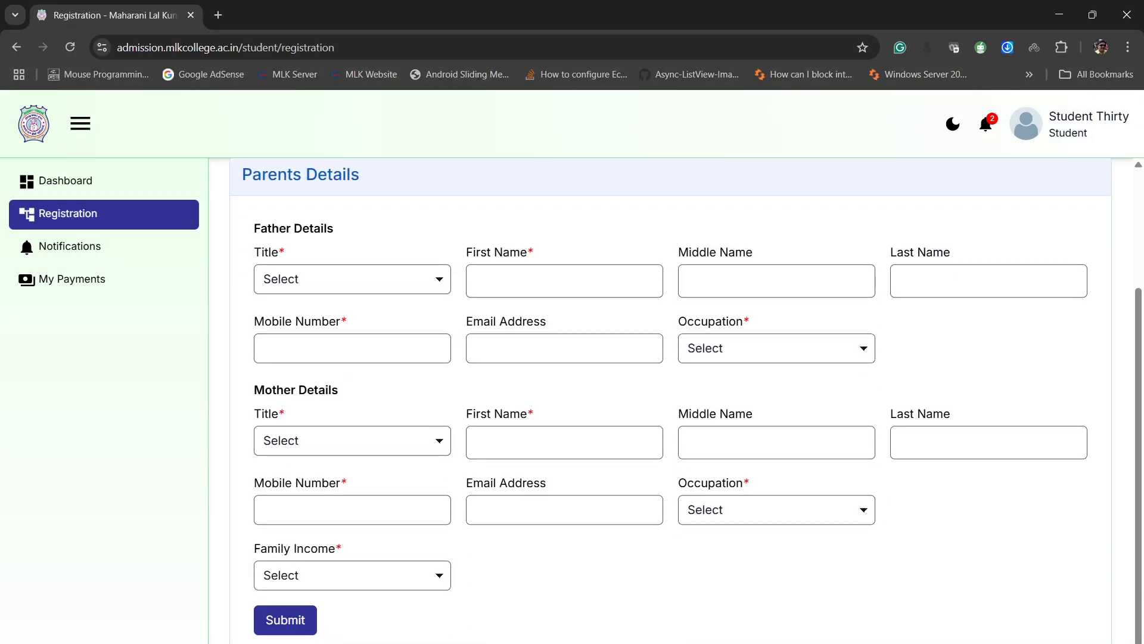
key("Tab")
key("Down")
key("Down")
key("Down")
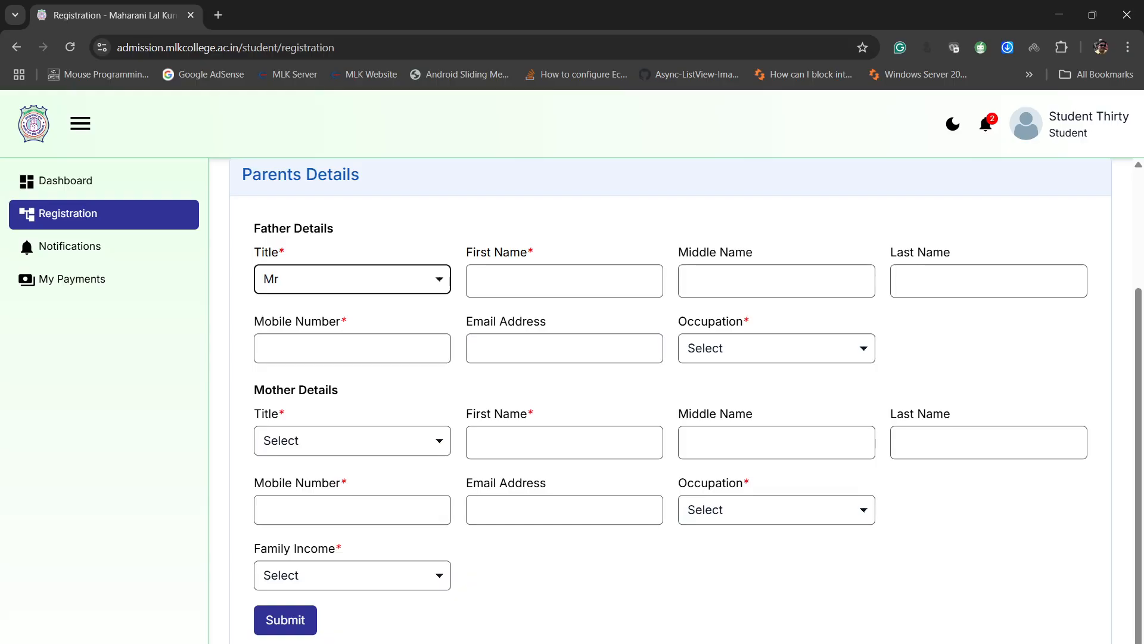
key("Tab")
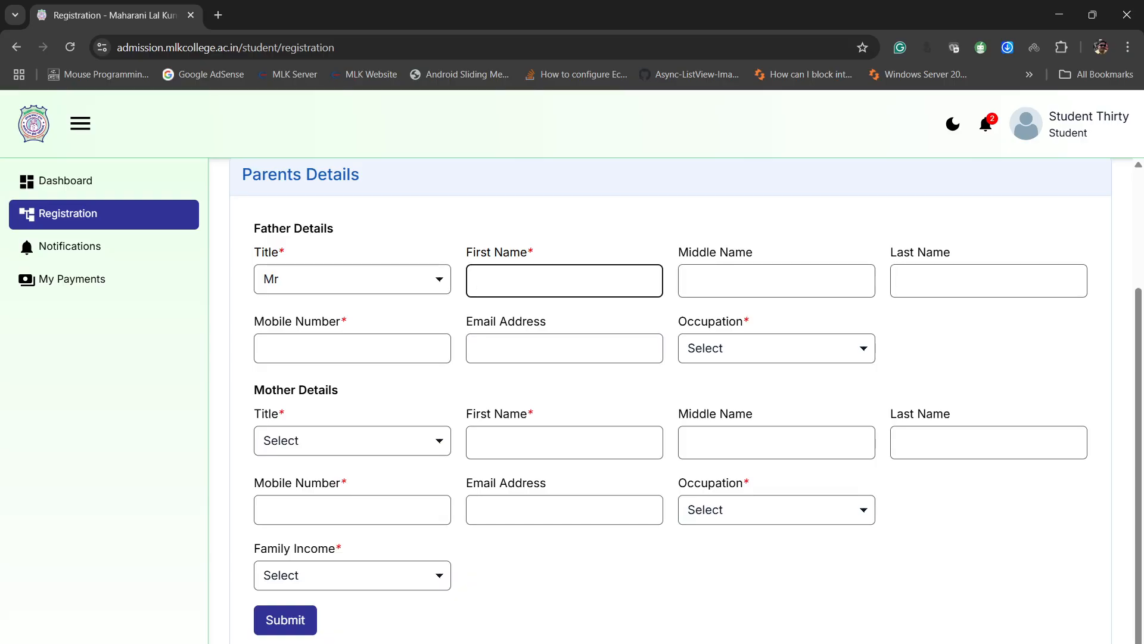
type("Dummy")
key("Tab")
key("Tab")
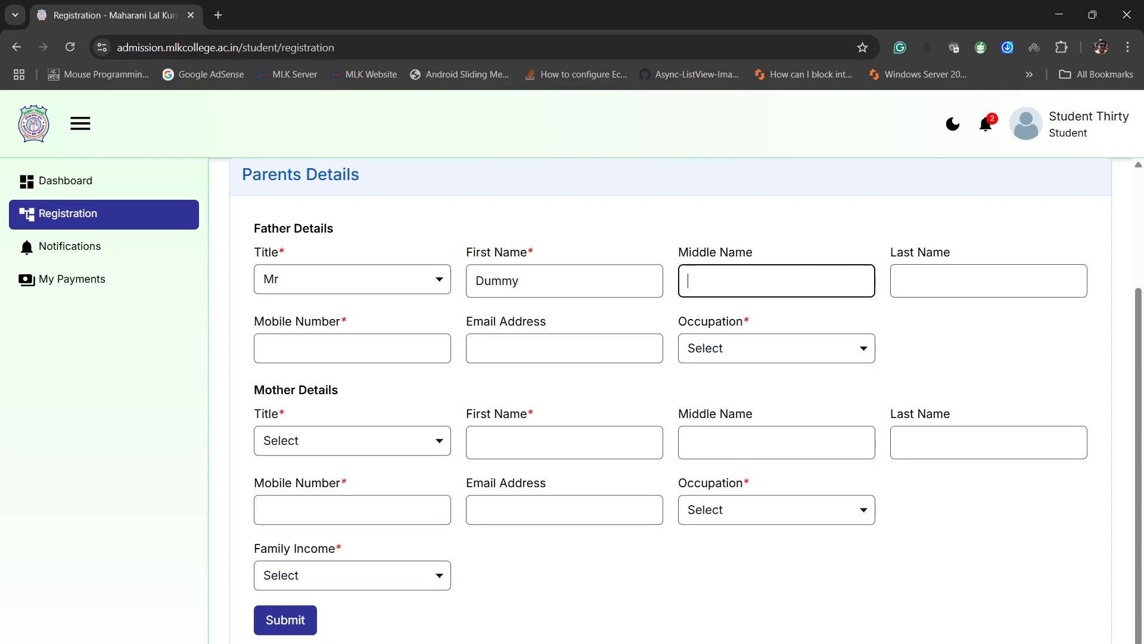
type("Father")
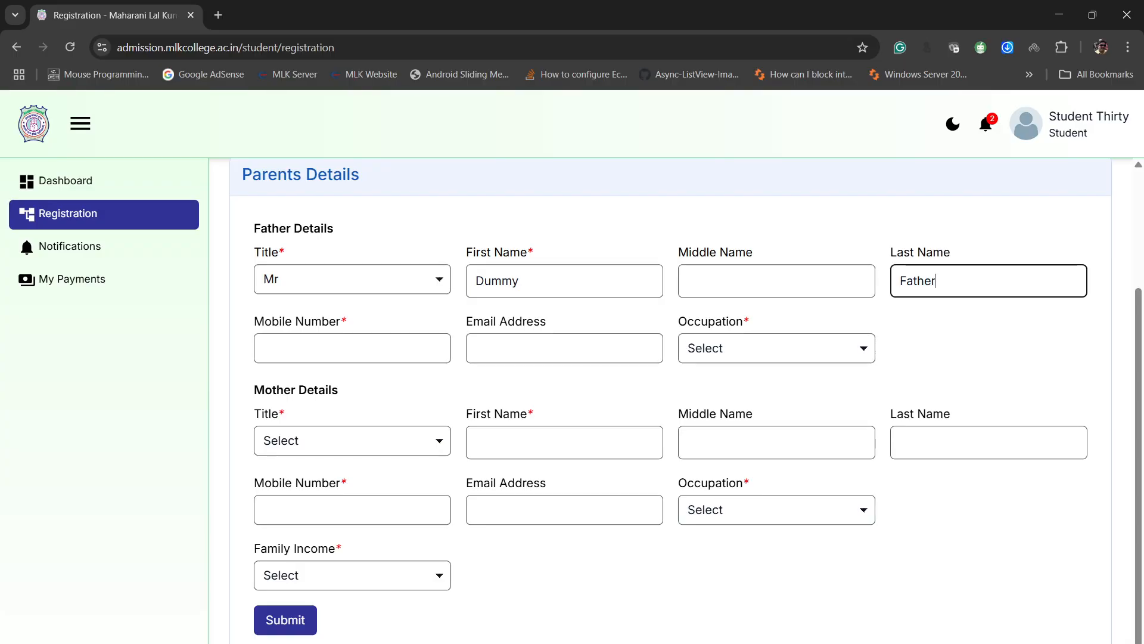
- Enter the father's mobile number, leave his email blank and set his occupation to Business
key("Tab")
key("Tab")
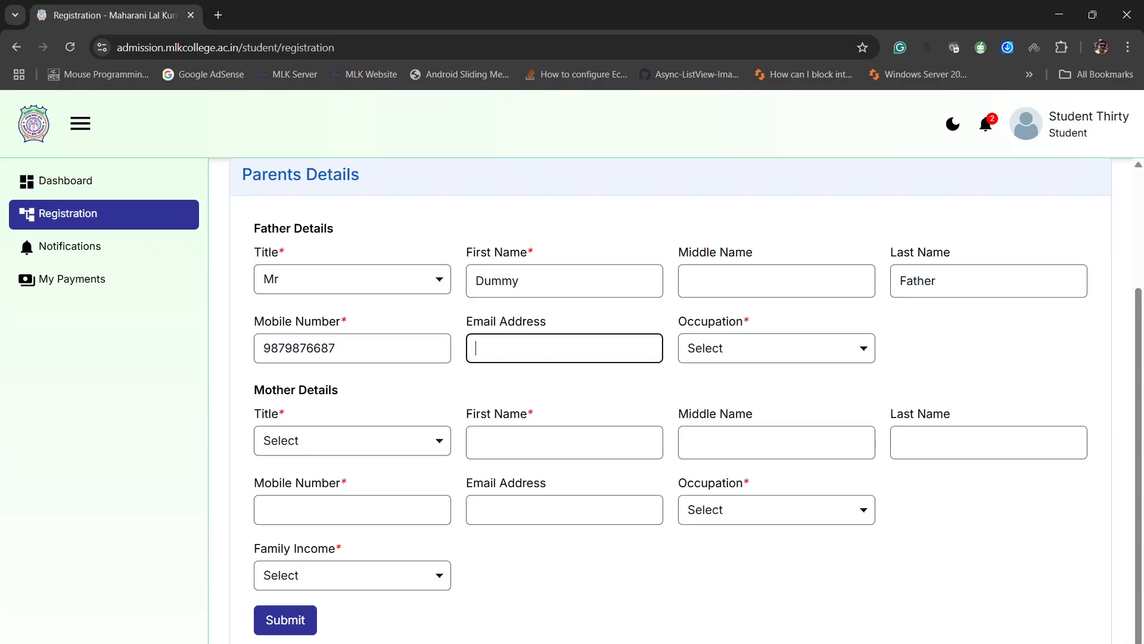
key("Tab")
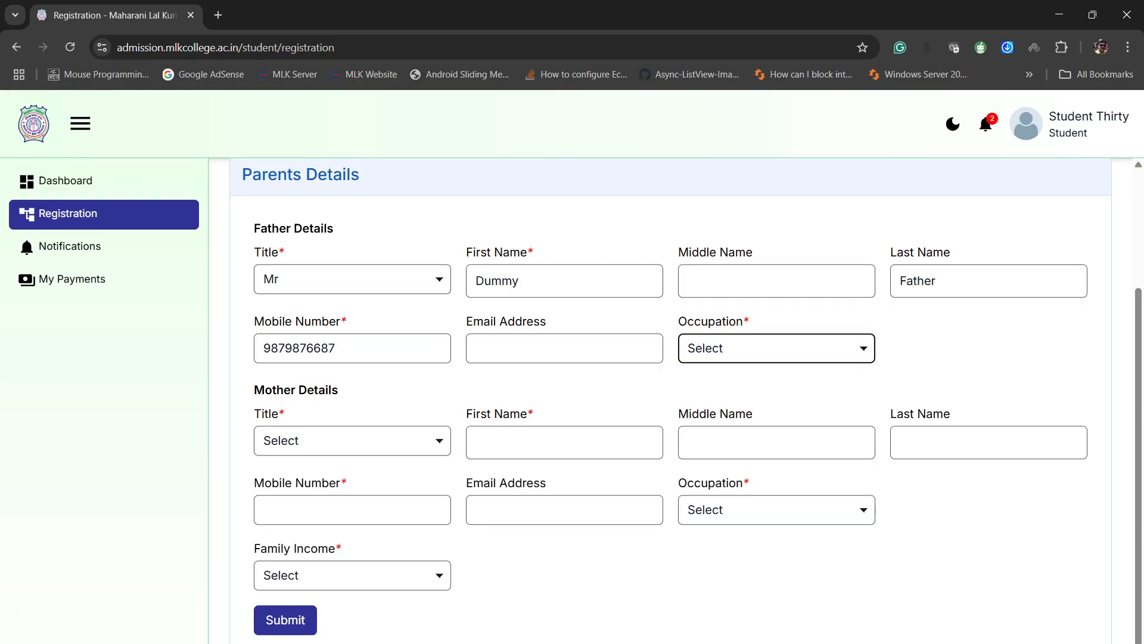
key("b")
- Set the mother's title to Mrs and enter her first and last name, leaving the middle name blank
key("Tab")
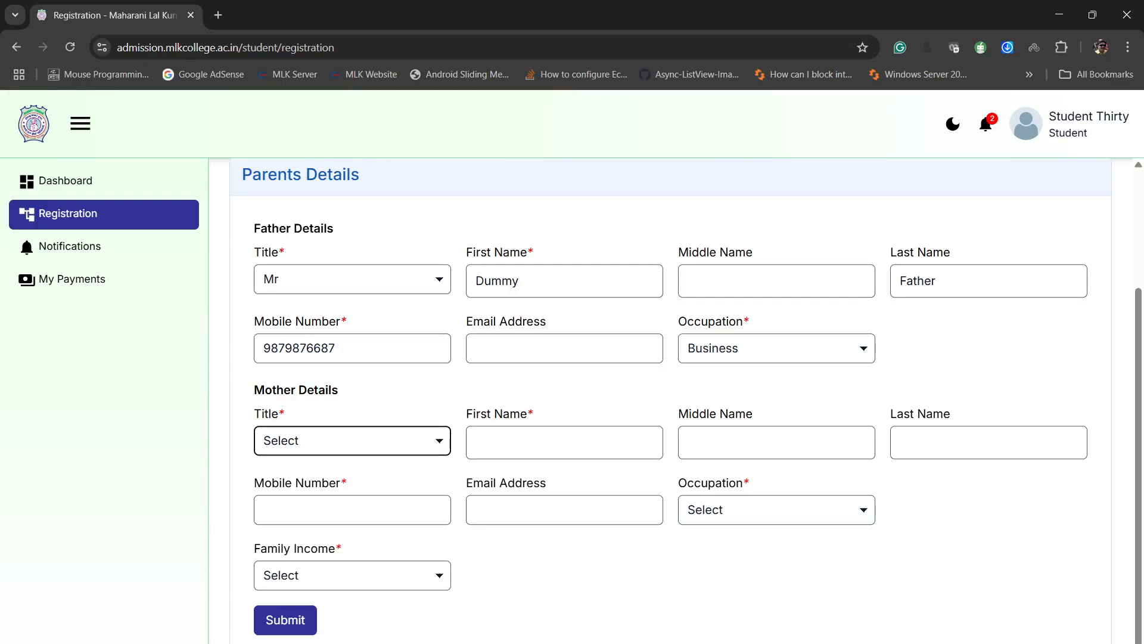
key("m")
key("m")
key("Tab")
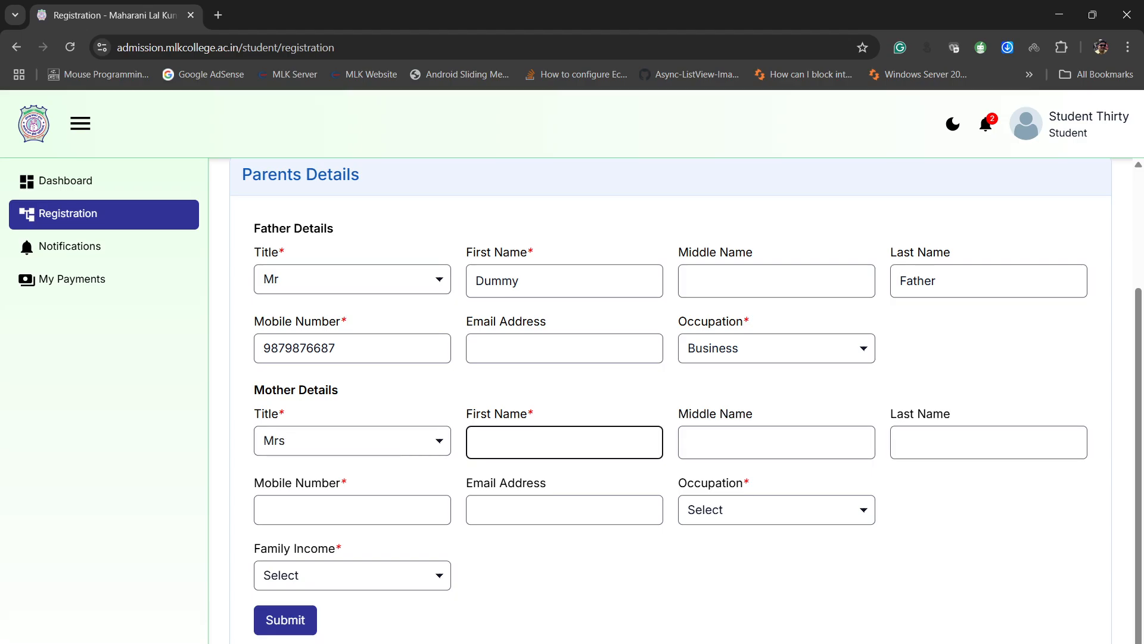
type("Dummy")
key("Tab")
key("Tab")
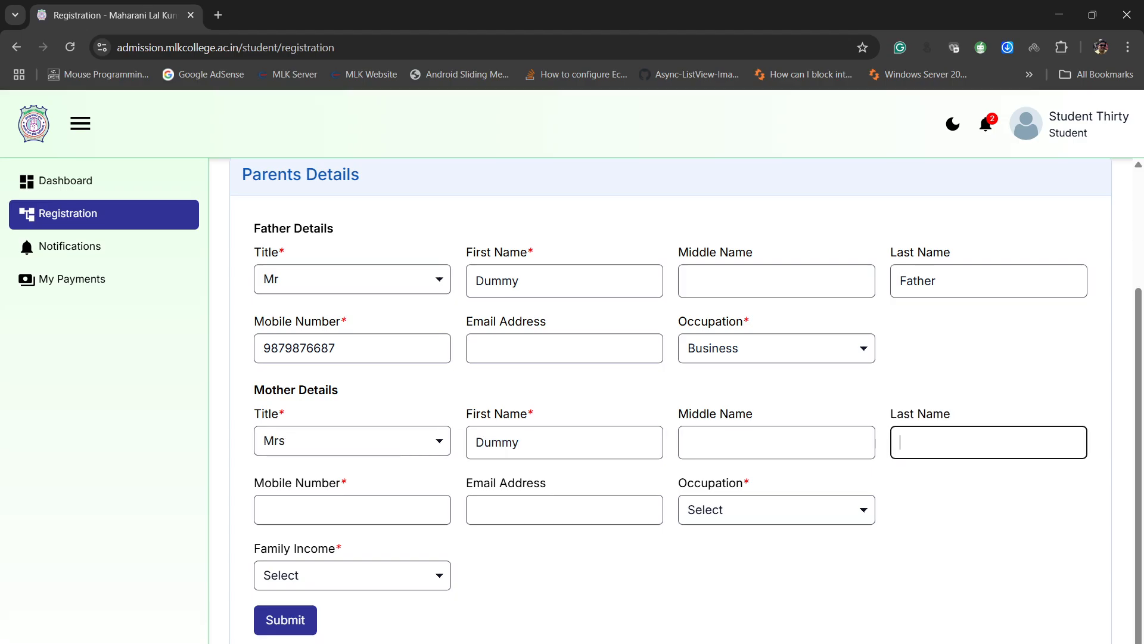
type("Mother")
- Enter the mother's mobile number, leave her email blank and set her occupation to Housewife
key("Tab")
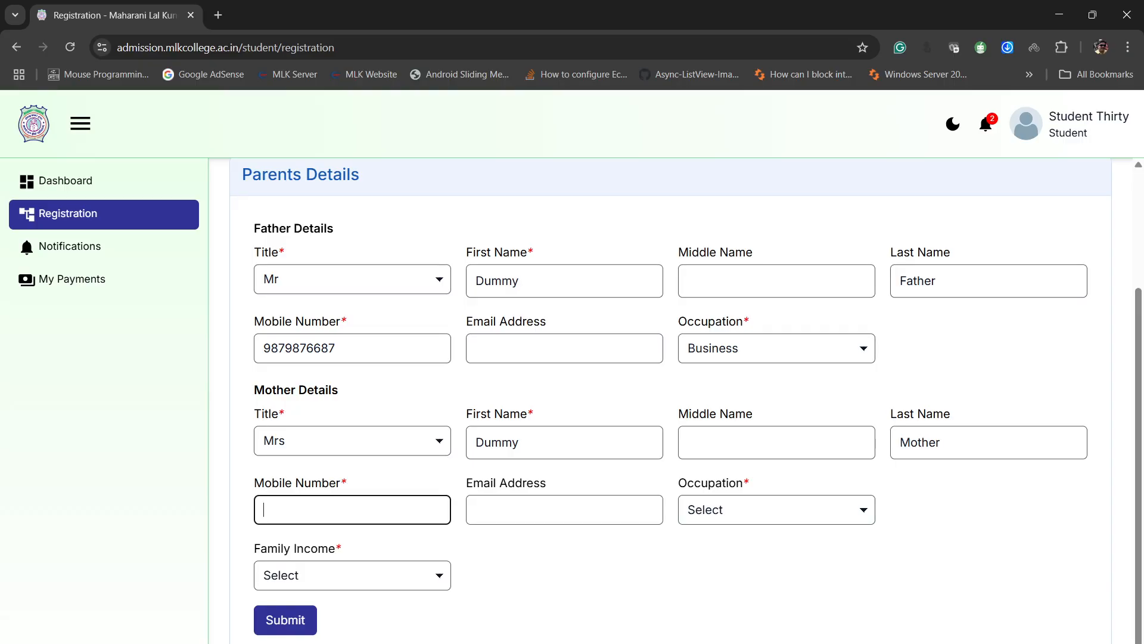
key("ctrl+v")
key("Tab")
- Set the family income to the range starting with "Income >= 1,00,000" and submit the parents' details
key("Tab")
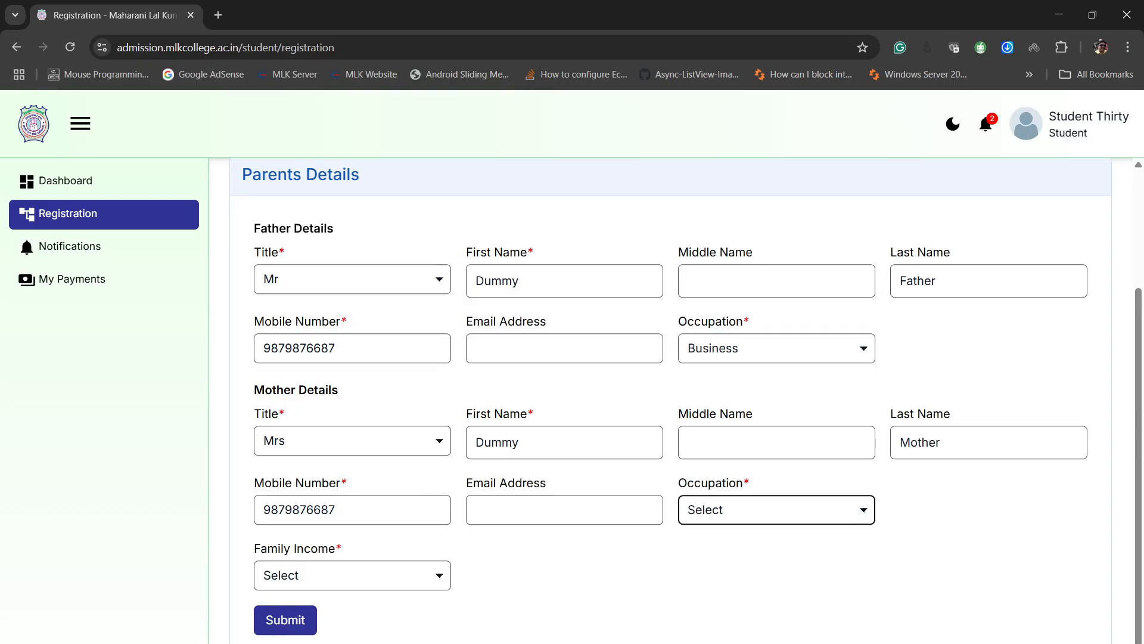
key("h")
key("Tab")
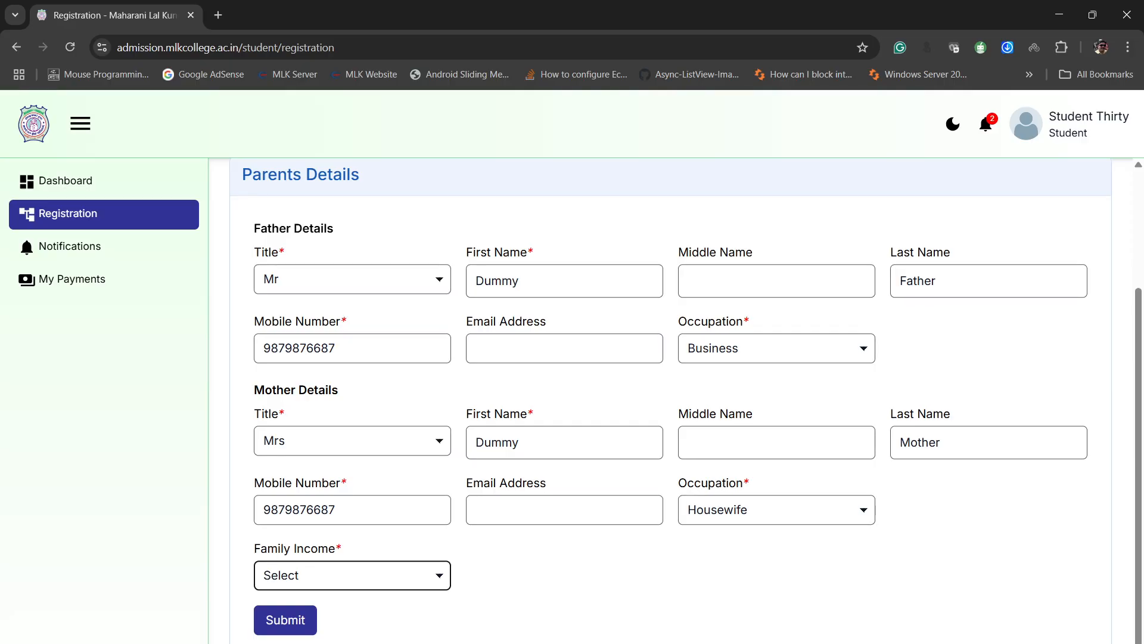
key("i")
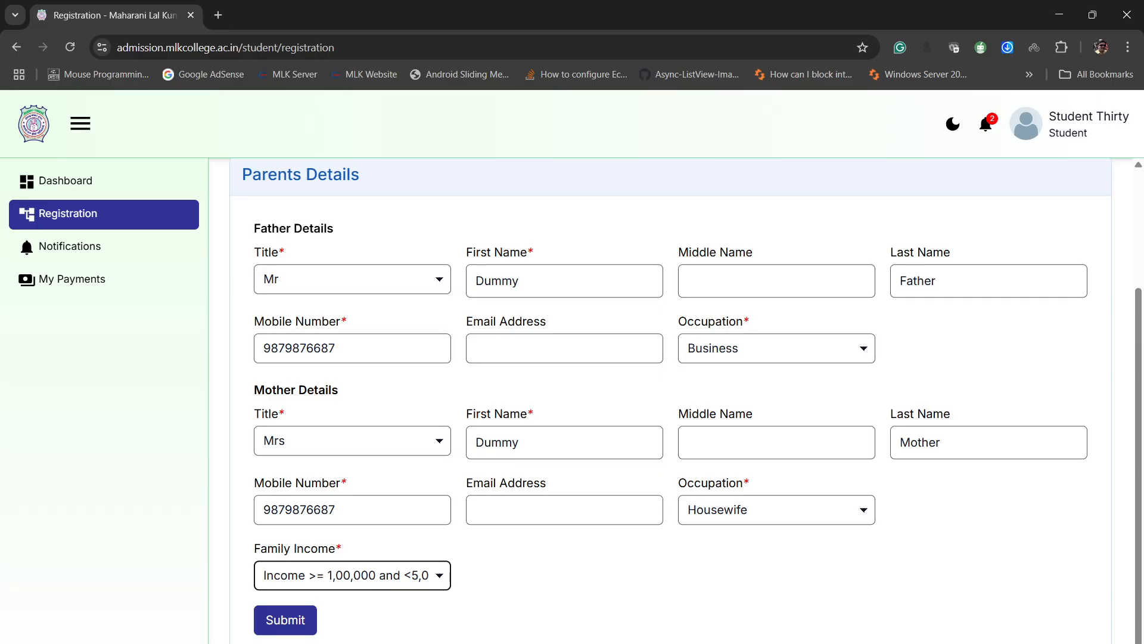
left_click(286, 619)
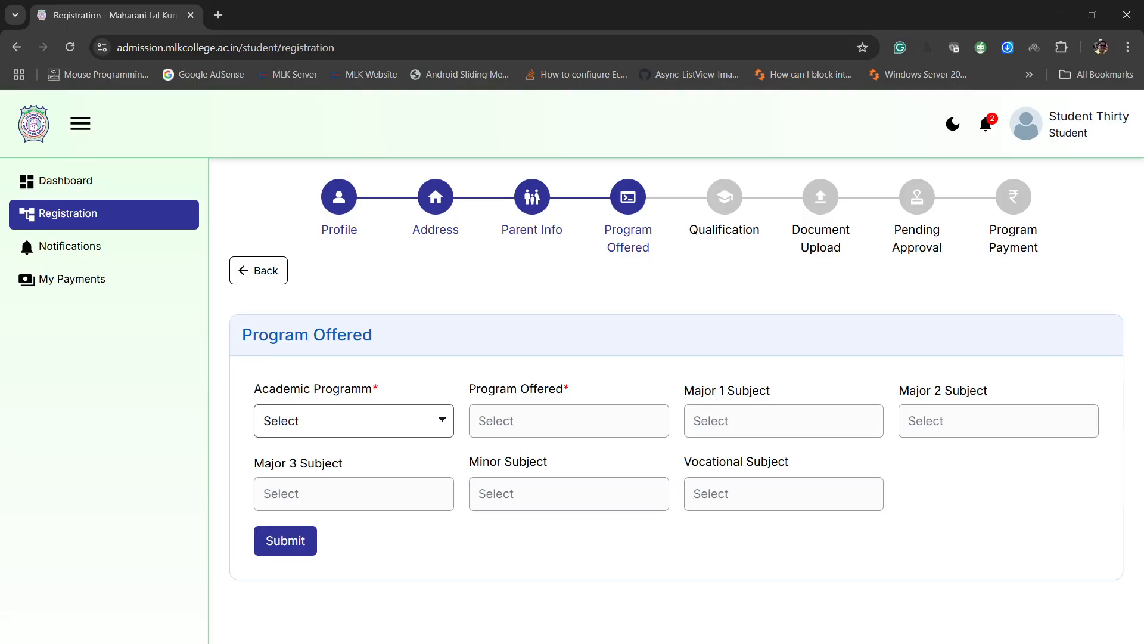
- Browse the academic programme options and choose Undergraduate
key("Tab")
key("Down")
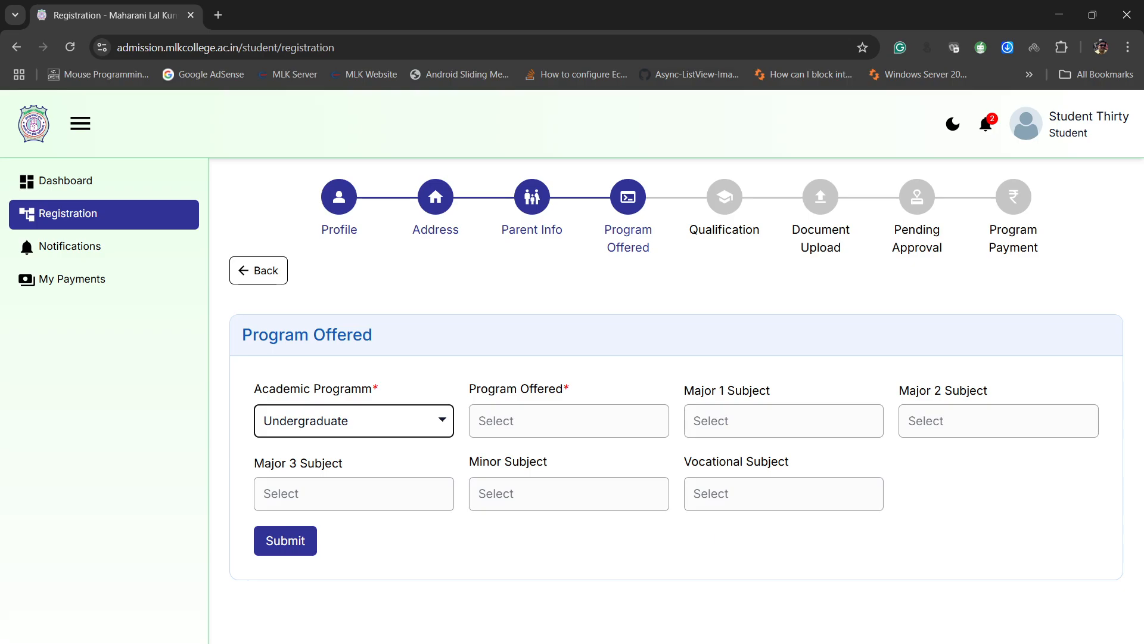
key("Down")
key("Down")
key("Down")
key("Up")
key("Up")
key("Up")
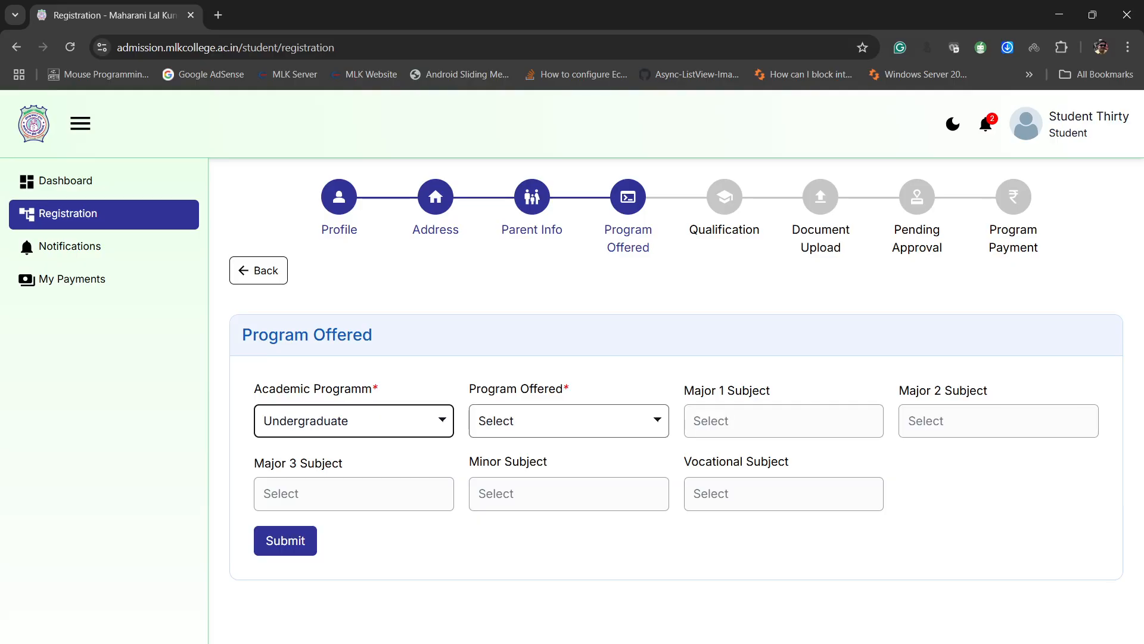
- Set the program offered to B.Sc
key("Tab")
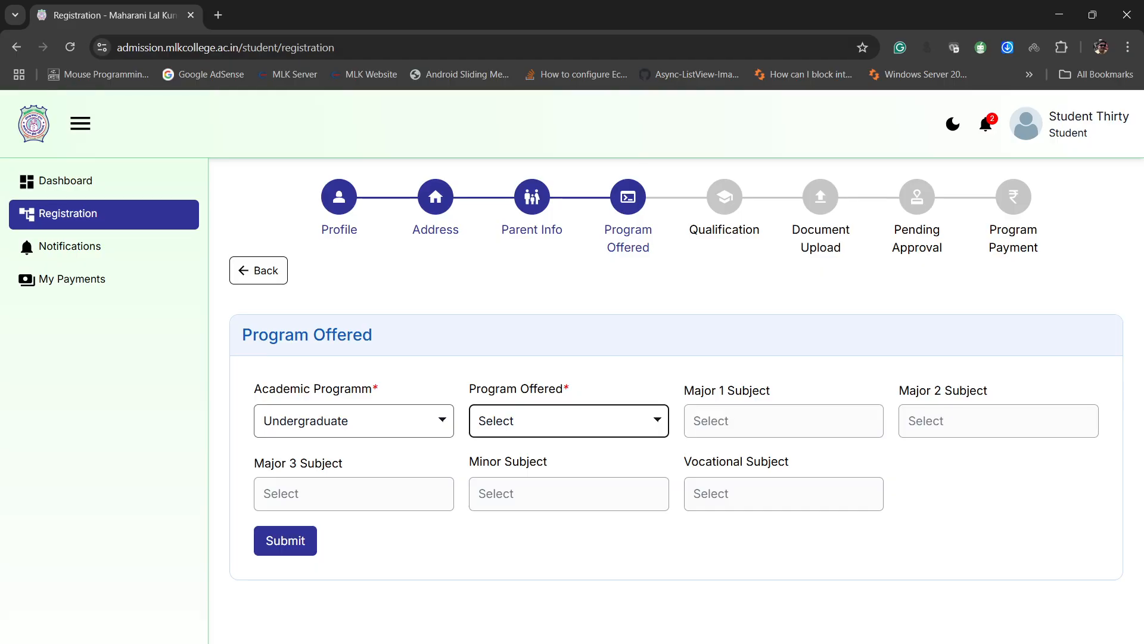
key("Down")
key("Down")
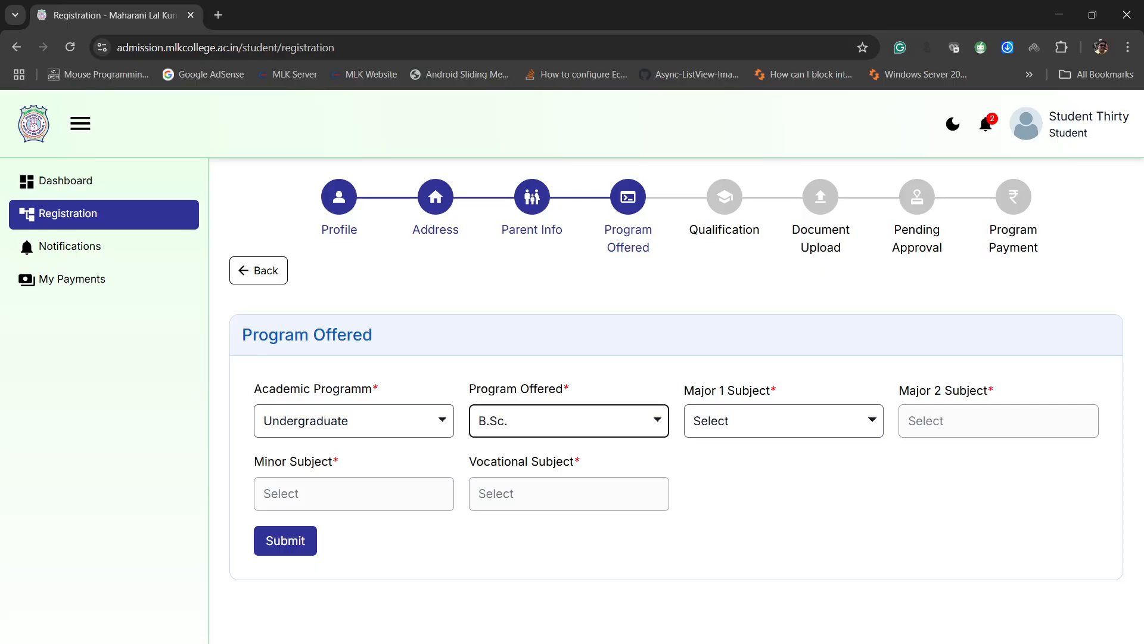
- Set the Major 1 subject to Physics and the Major 2 subject to Mathematics
key("Tab")
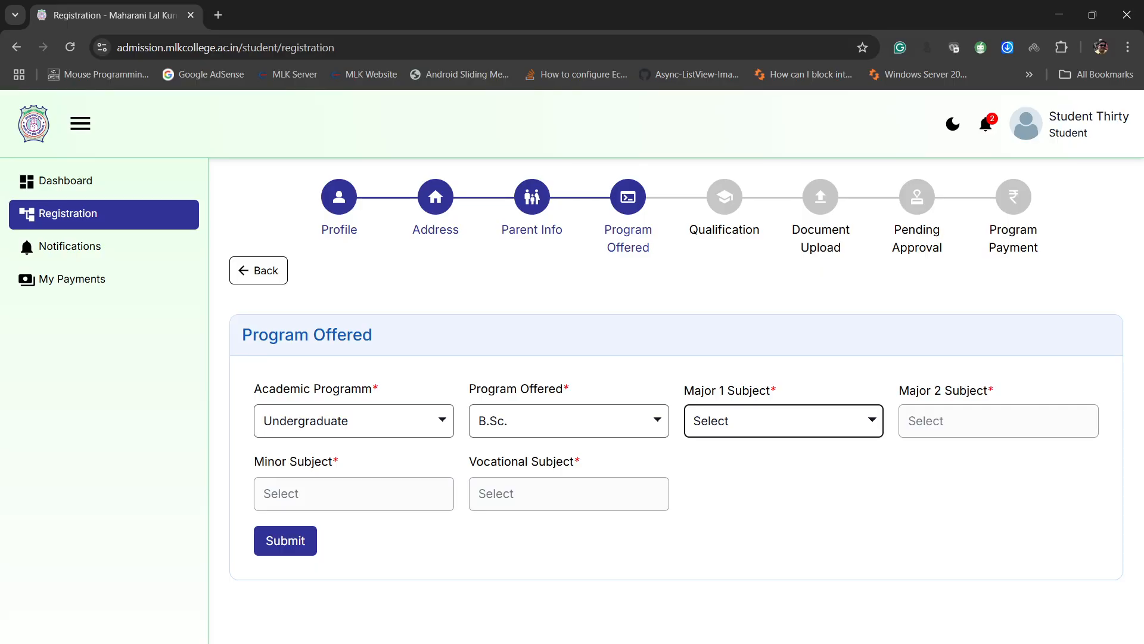
key("Down")
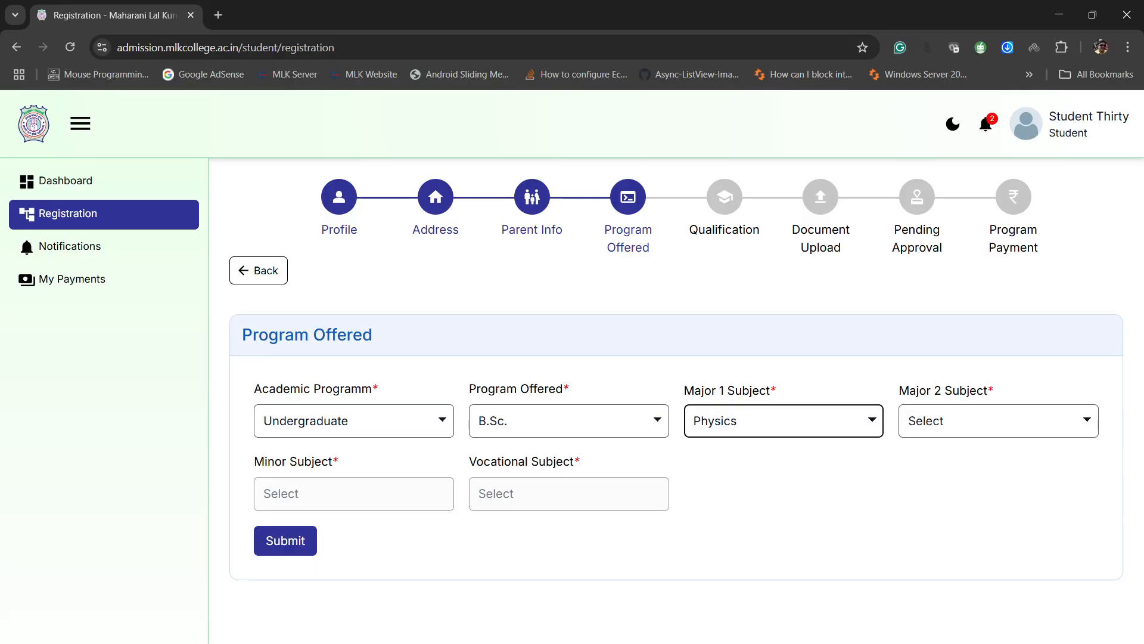
key("Tab")
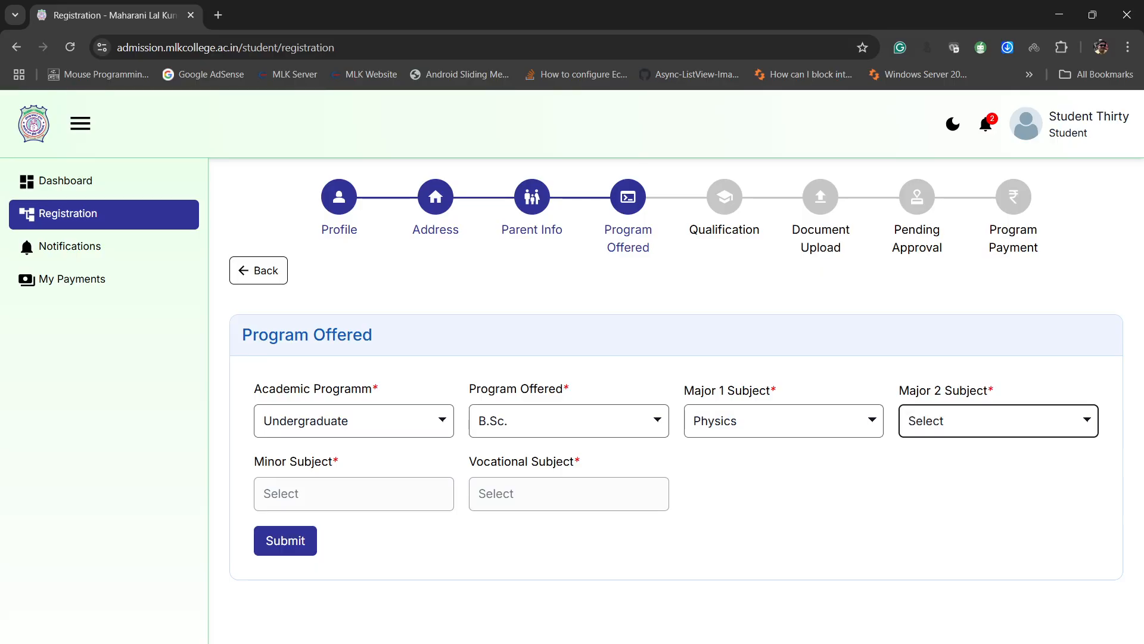
key("Down")
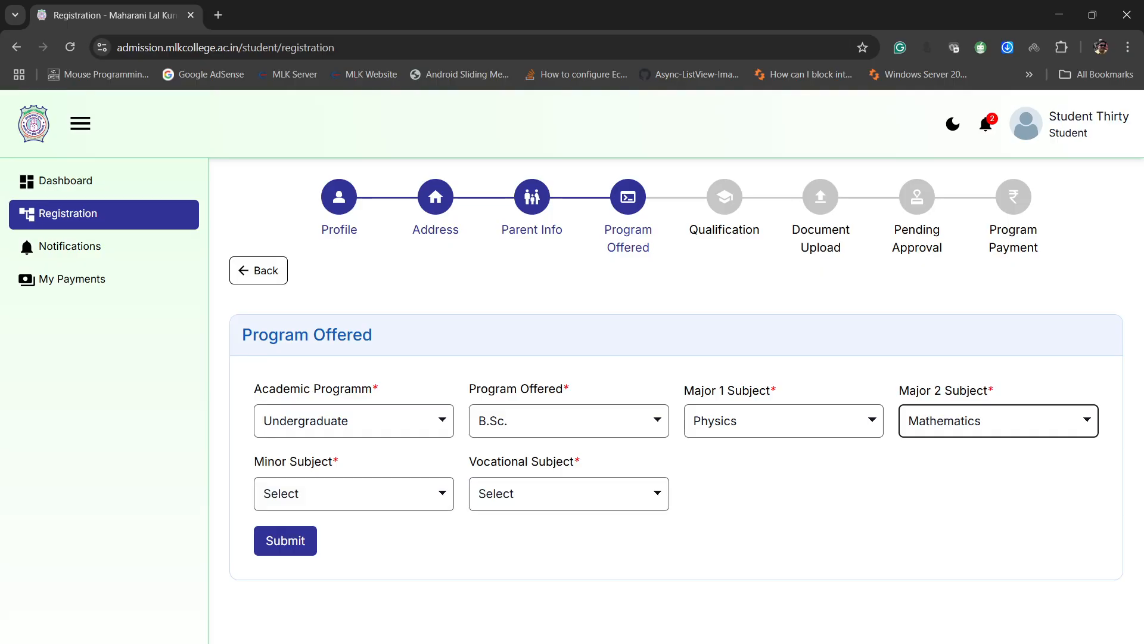
key("Tab")
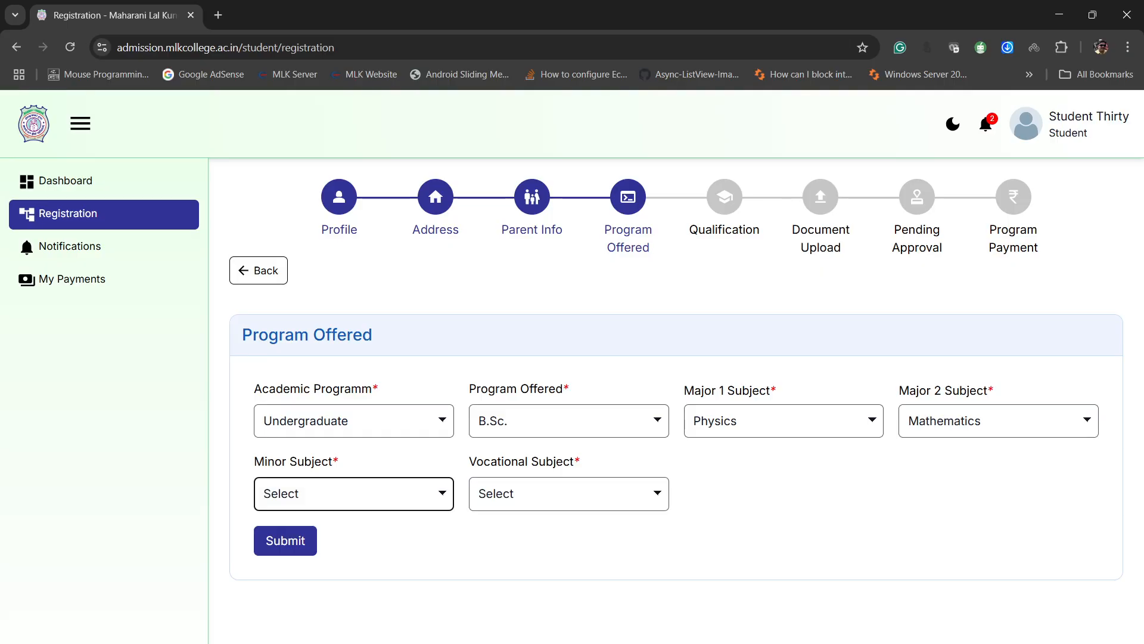
- Set the Minor subject to Computer Science and the Vocational subject to Music
key("Down")
key("Down")
key("Down")
key("Down")
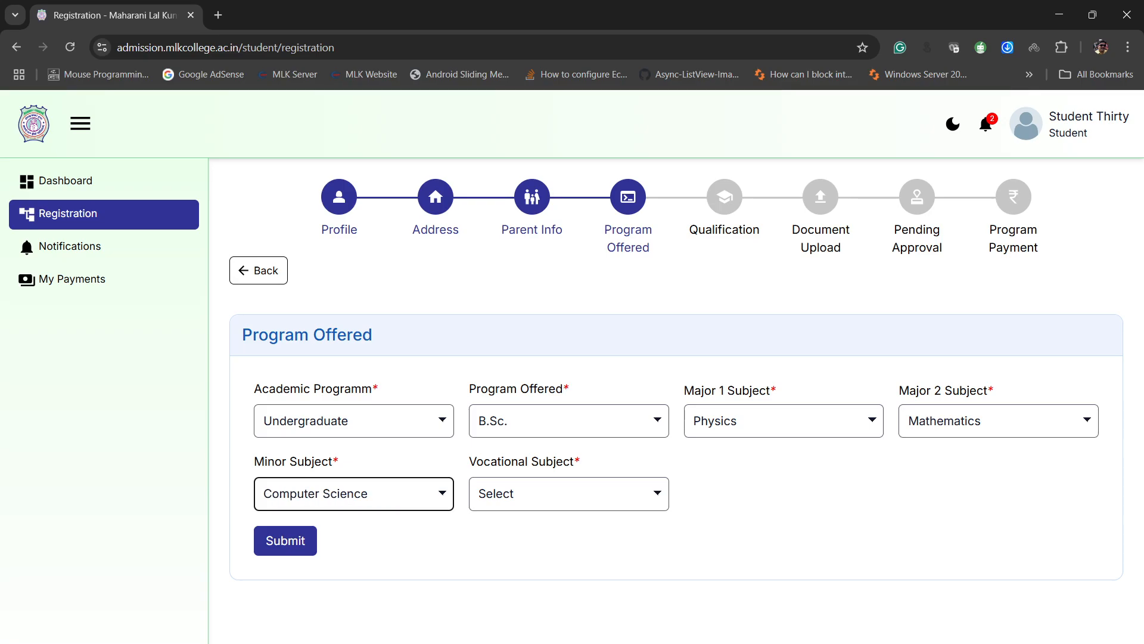
key("Tab")
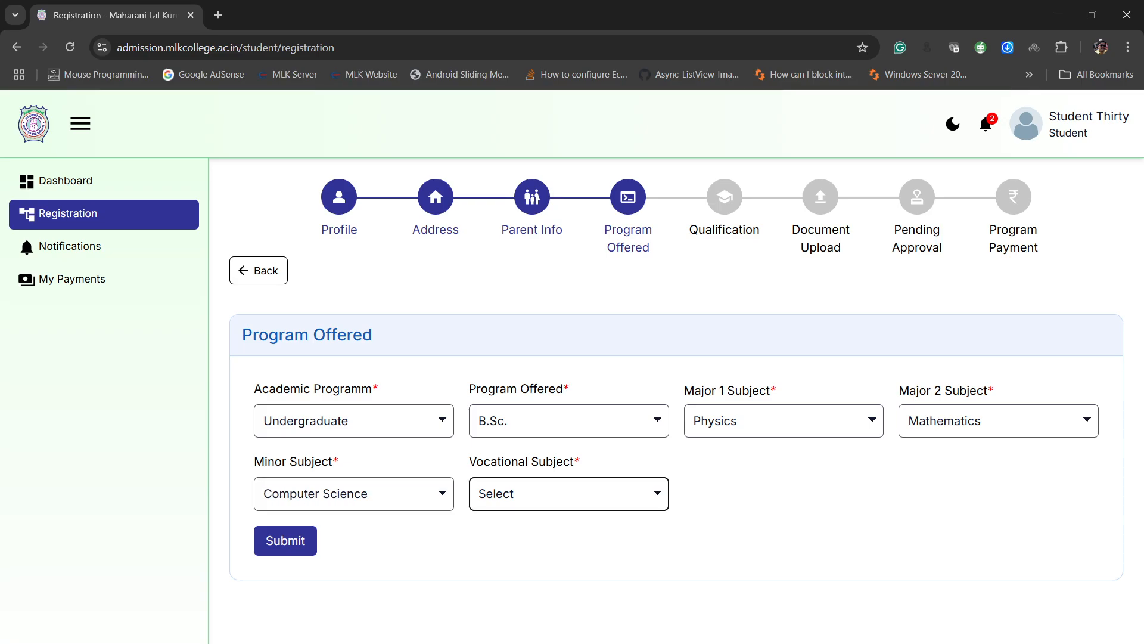
key("Down")
- Submit the program selection and confirm enrolment in the chosen B.Sc. subject combination
key("Return")
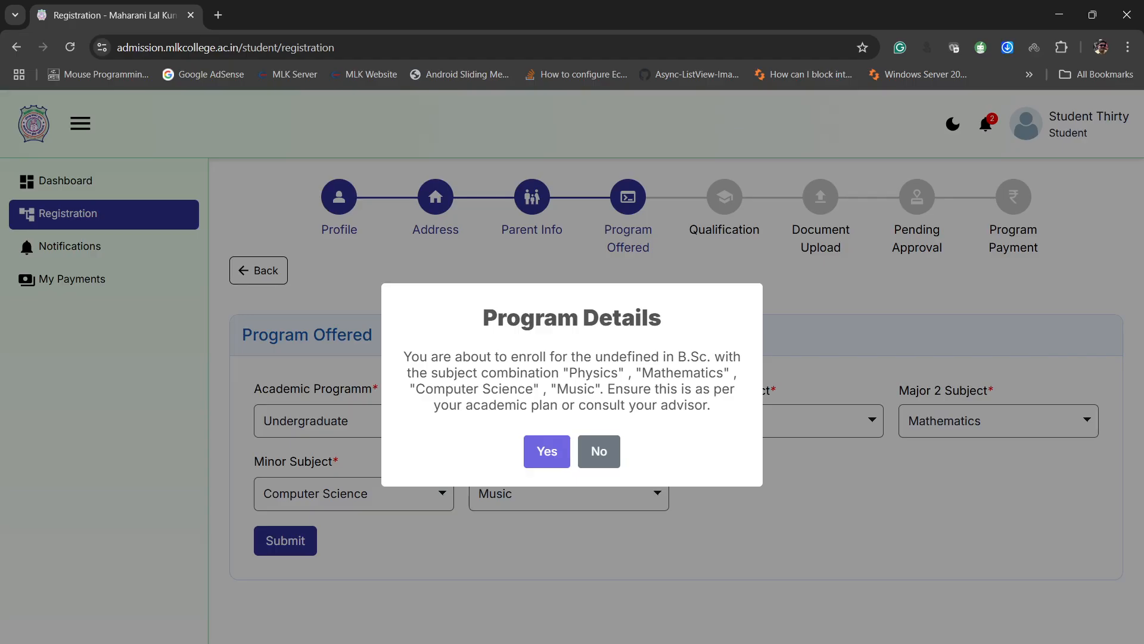
left_click_drag(416, 389, 533, 389)
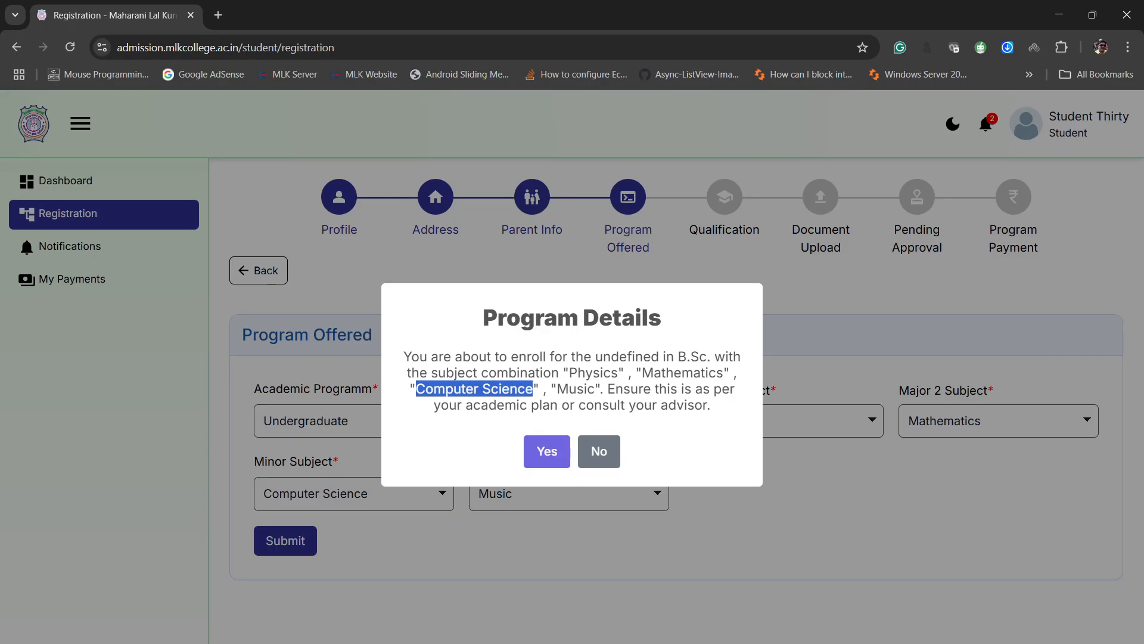
double_click(576, 389)
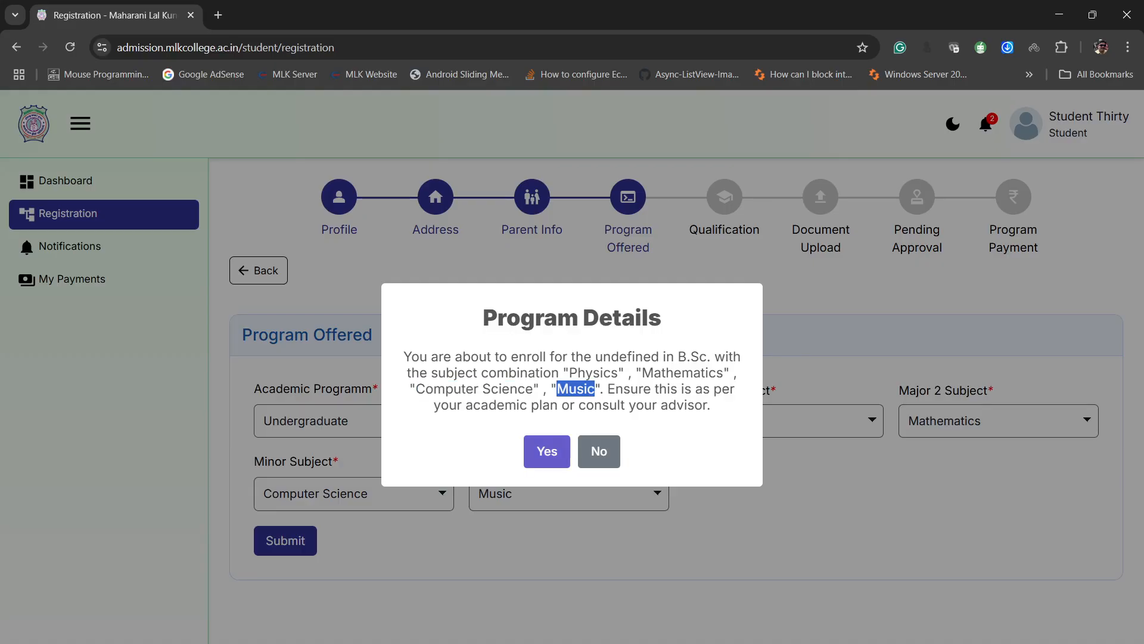
left_click(546, 451)
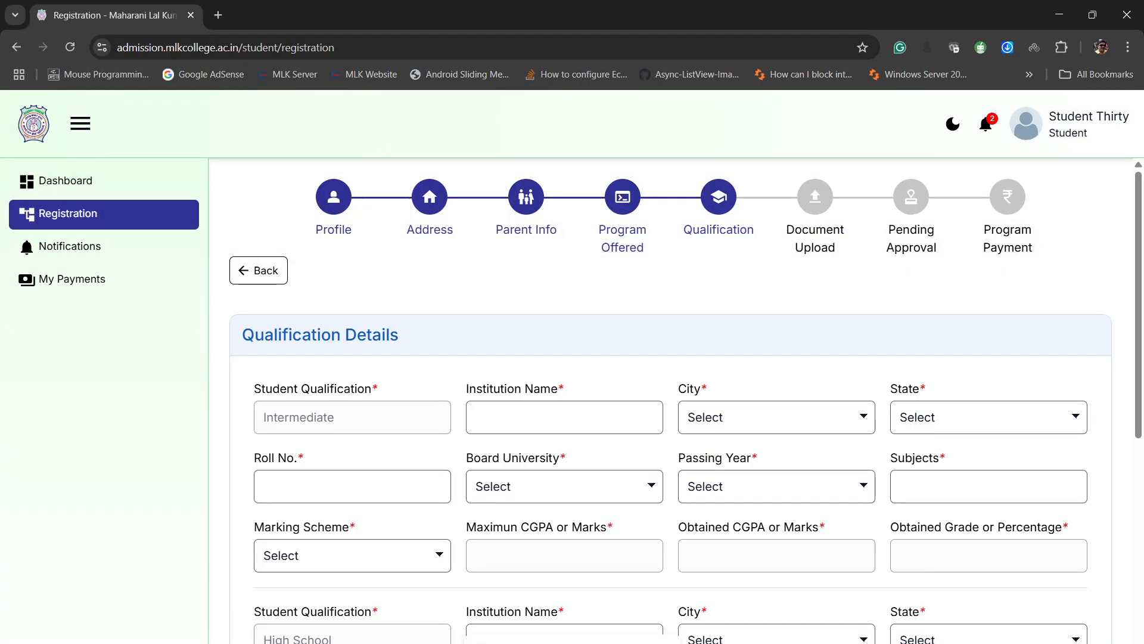
- For the Intermediate qualification, enter ABC as the institution name and set its location to Lucknow, Uttar Pradesh
scroll(667, 399, "down", 8)
scroll(667, 399, "up", 7)
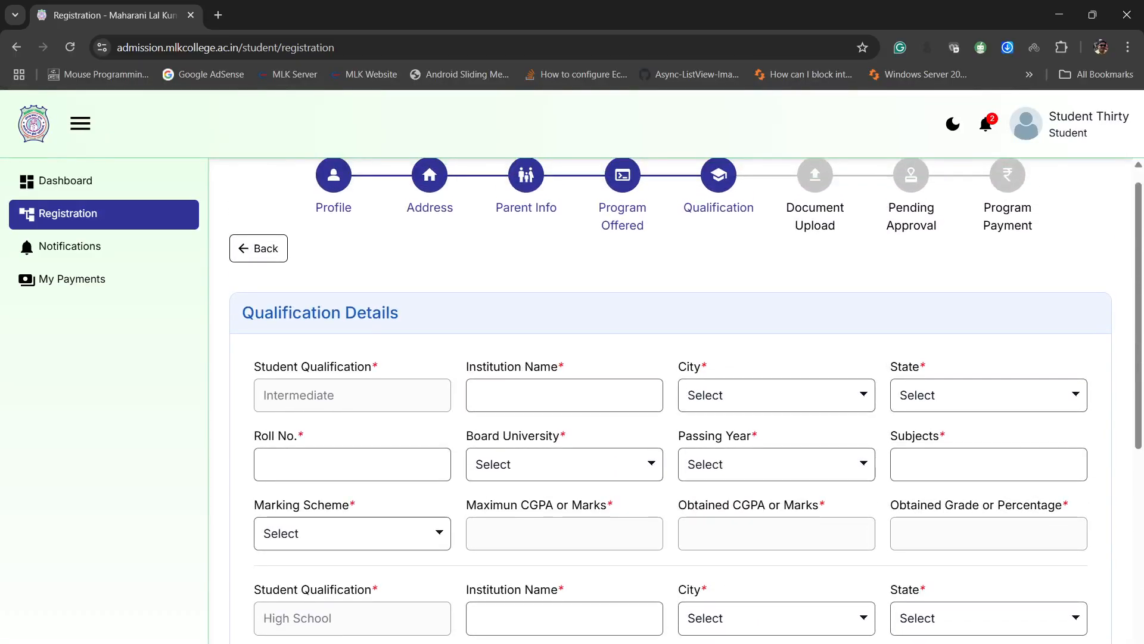
left_click(565, 395)
type("ABC")
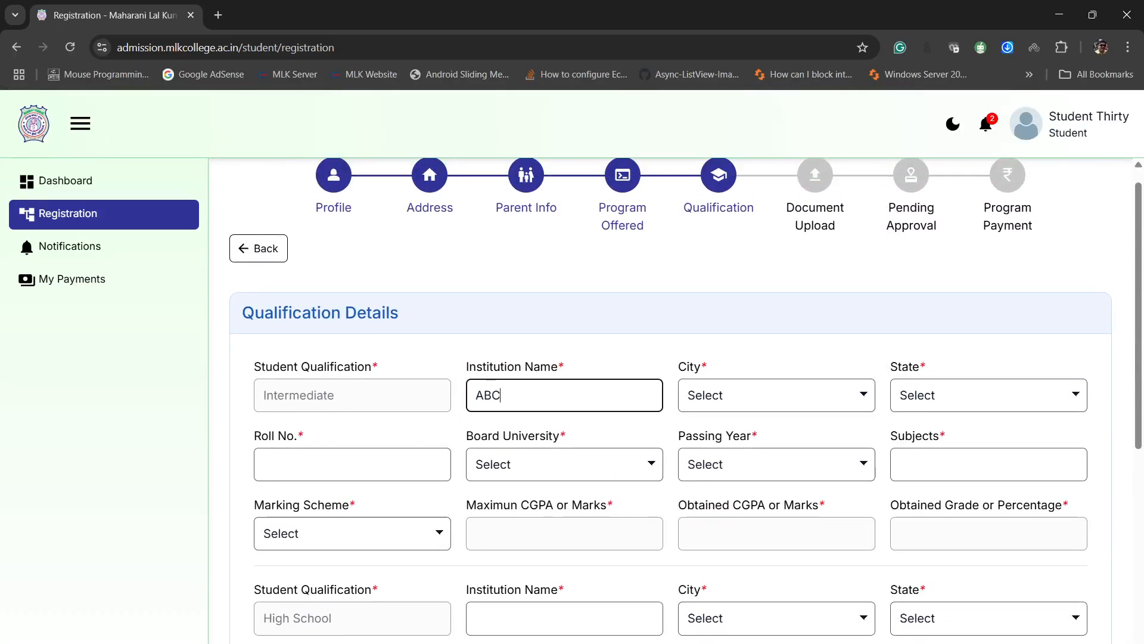
key("Tab")
key("l")
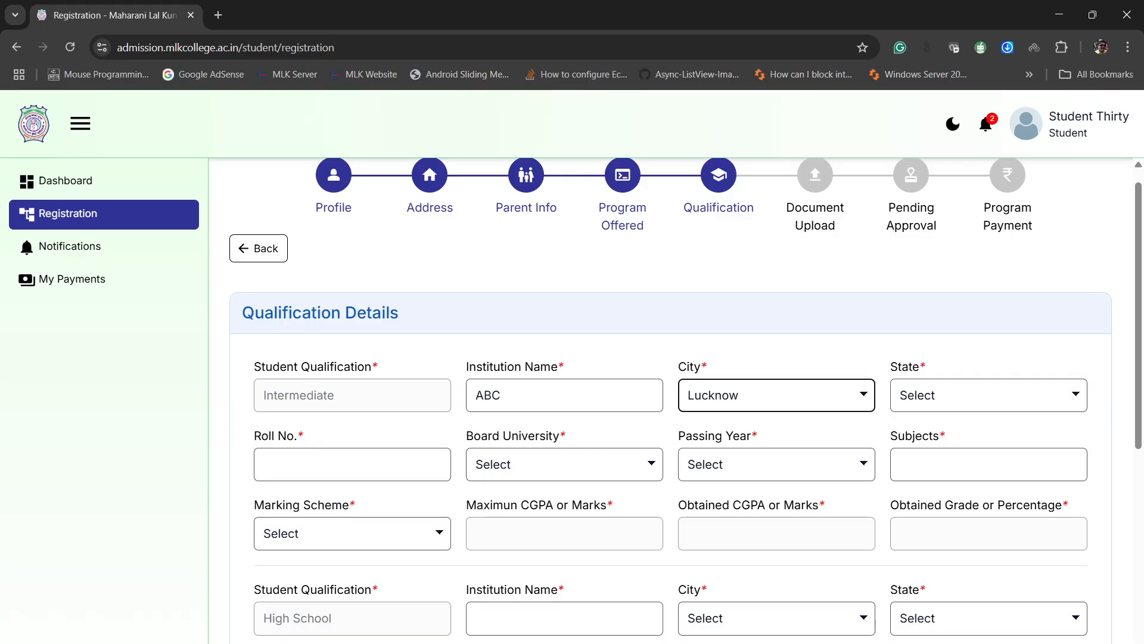
key("Tab")
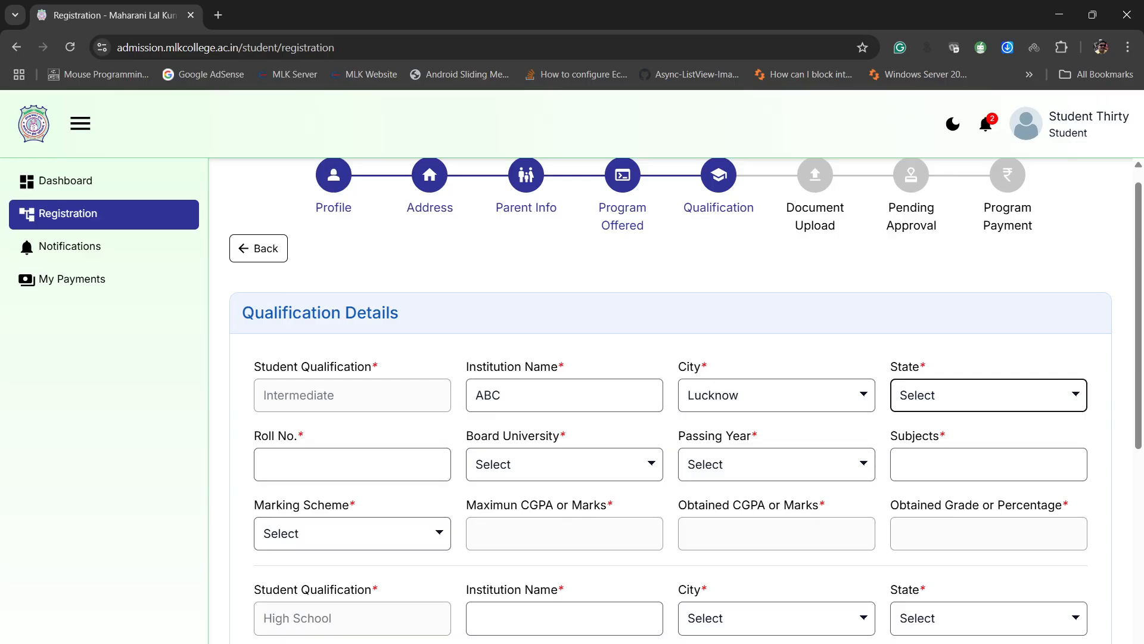
key("u")
key("Tab")
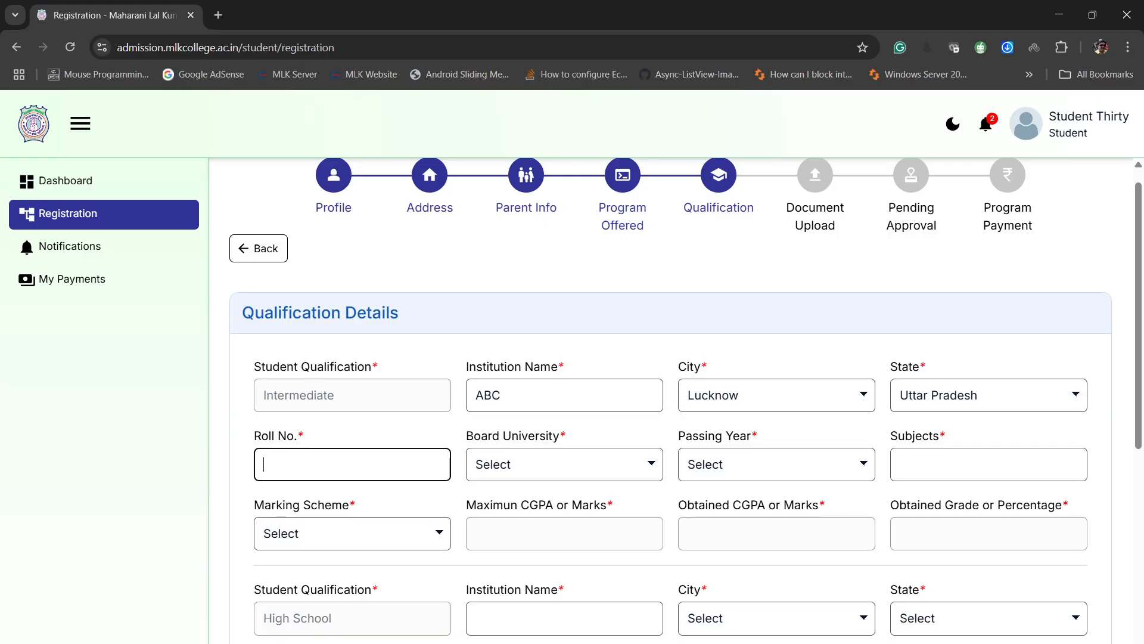
- Enter the Intermediate roll number and set its board to U.P. Board
type("123")
key("Tab")
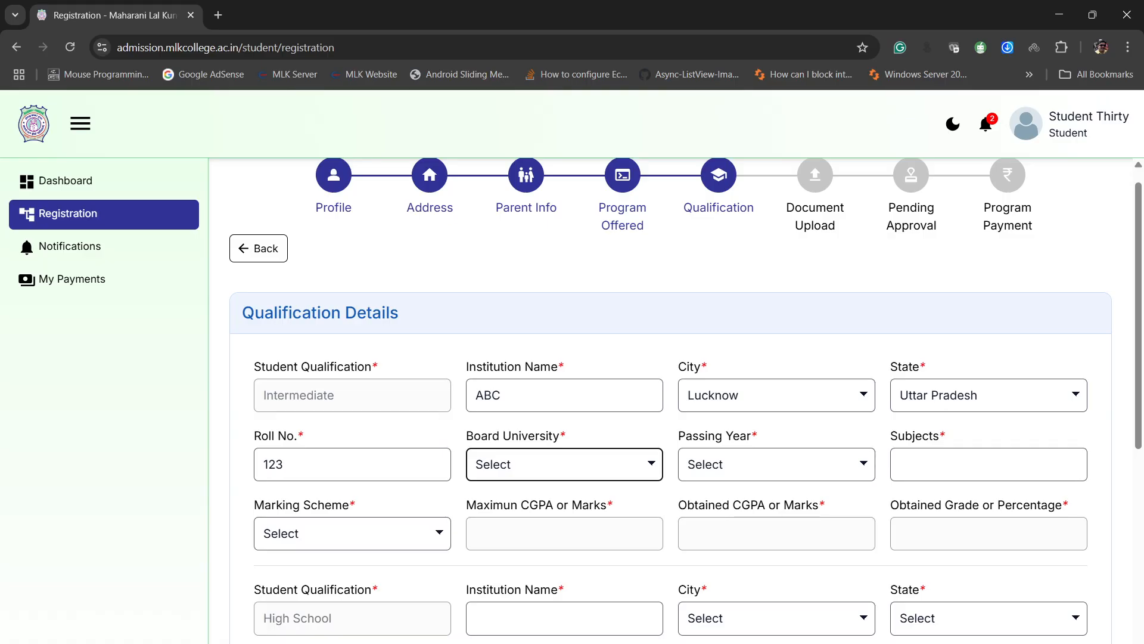
key("u")
key("Tab")
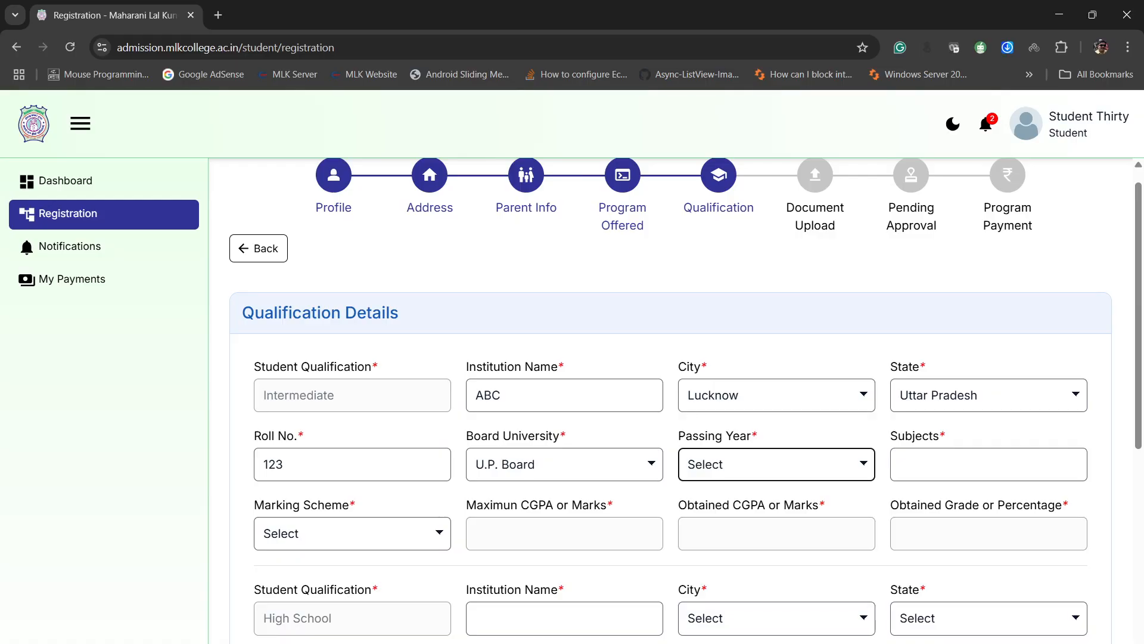
- Set the Intermediate passing year to 2025 and enter the subjects "Hin,Eng"
key("2")
key("Tab")
type("Hin")
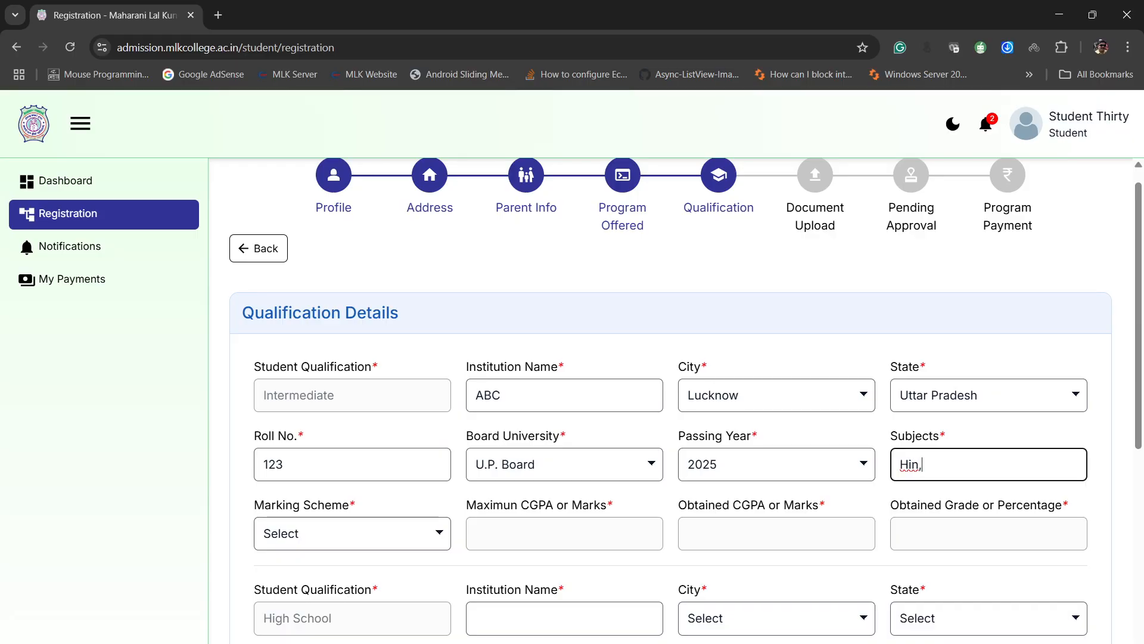
type(",Eng")
key("Tab")
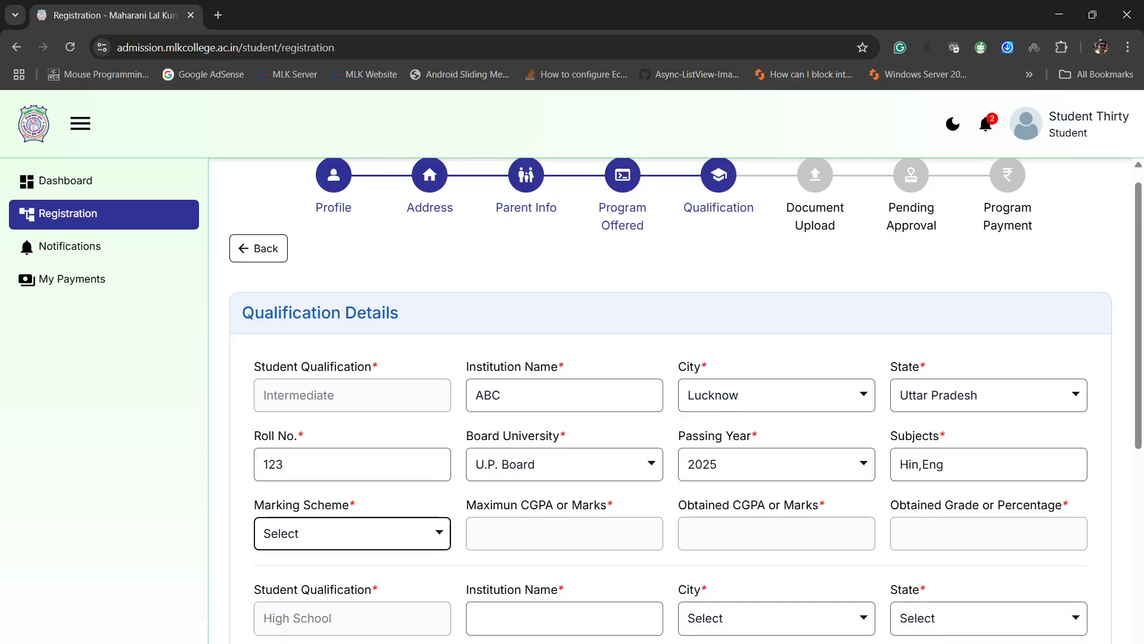
- Set the Intermediate marking scheme to Percentage, with maximum marks of 500 and obtained marks of 311
key("Down")
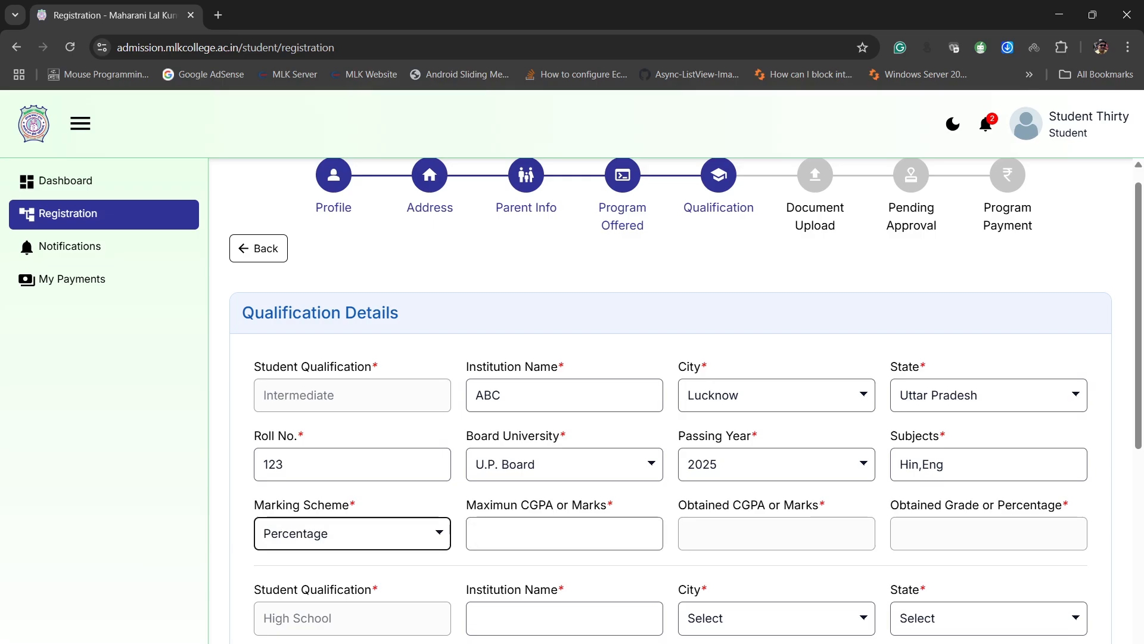
key("Tab")
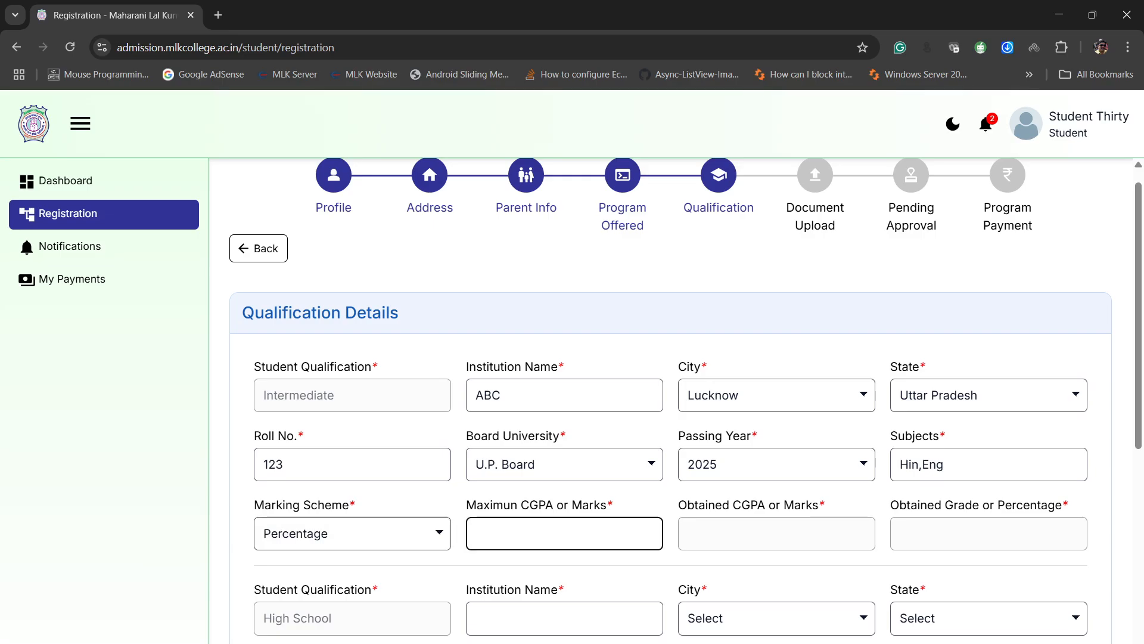
type("500")
key("Tab")
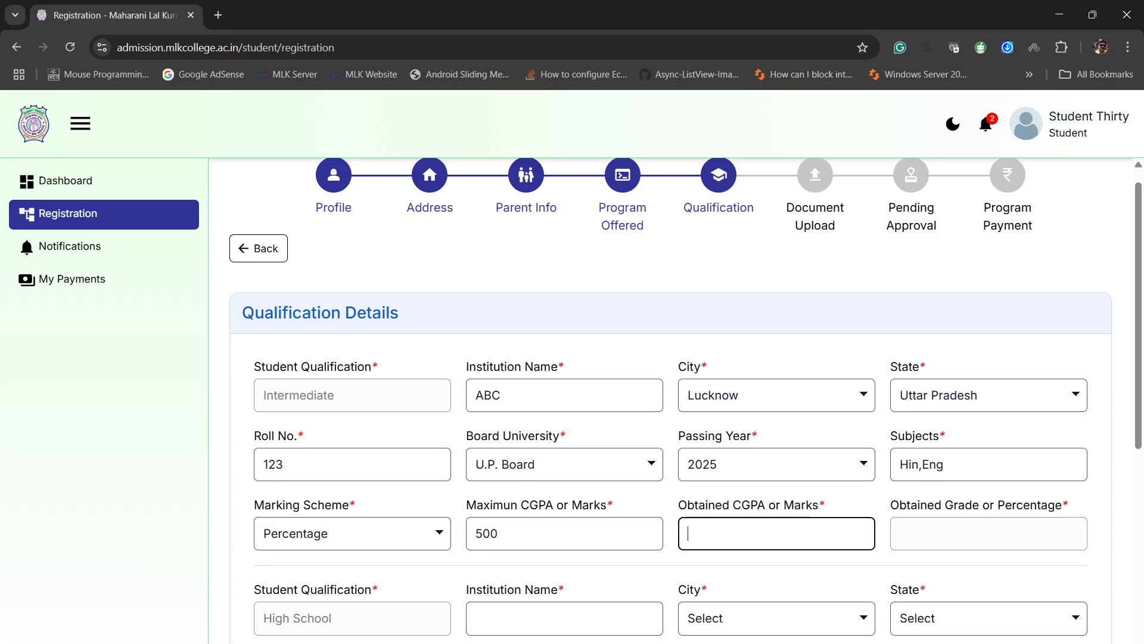
type("311")
scroll(686, 399, "down", 5)
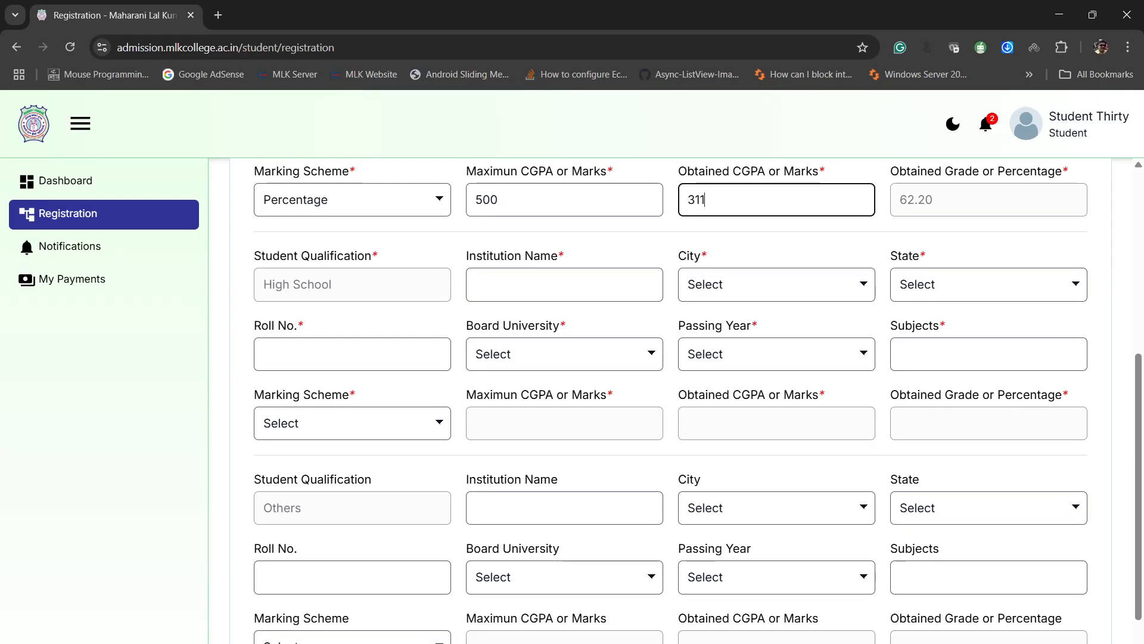
- For the High School qualification, enter DEF as the institution name and set its location to Lucknow, Uttar Pradesh
key("Tab")
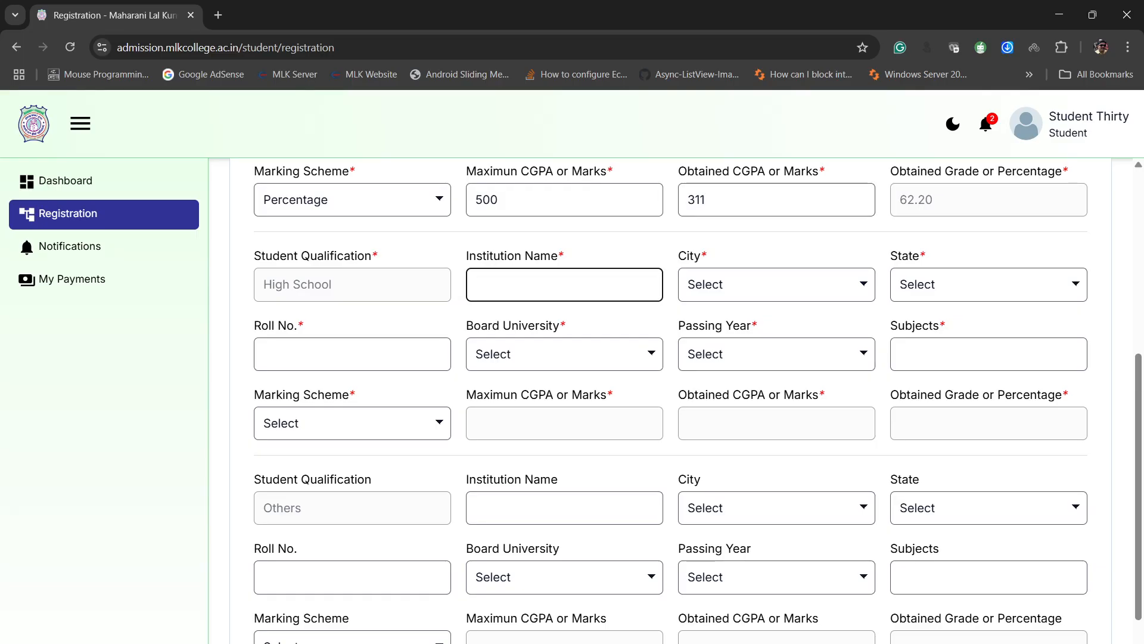
type("DEF")
key("Tab")
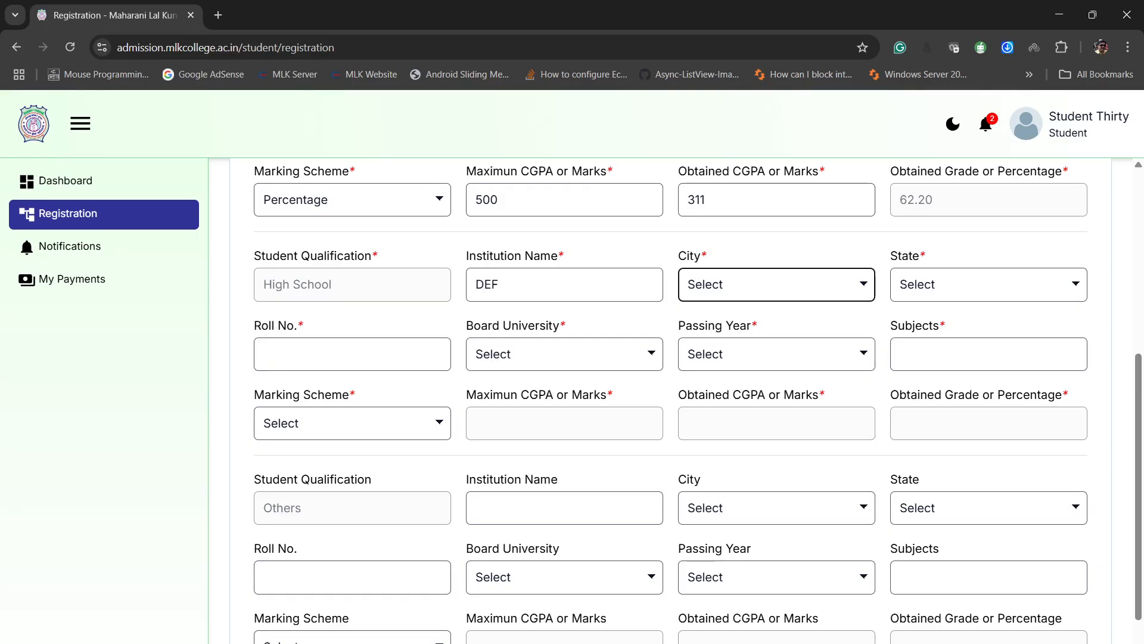
key("l")
key("Tab")
key("u")
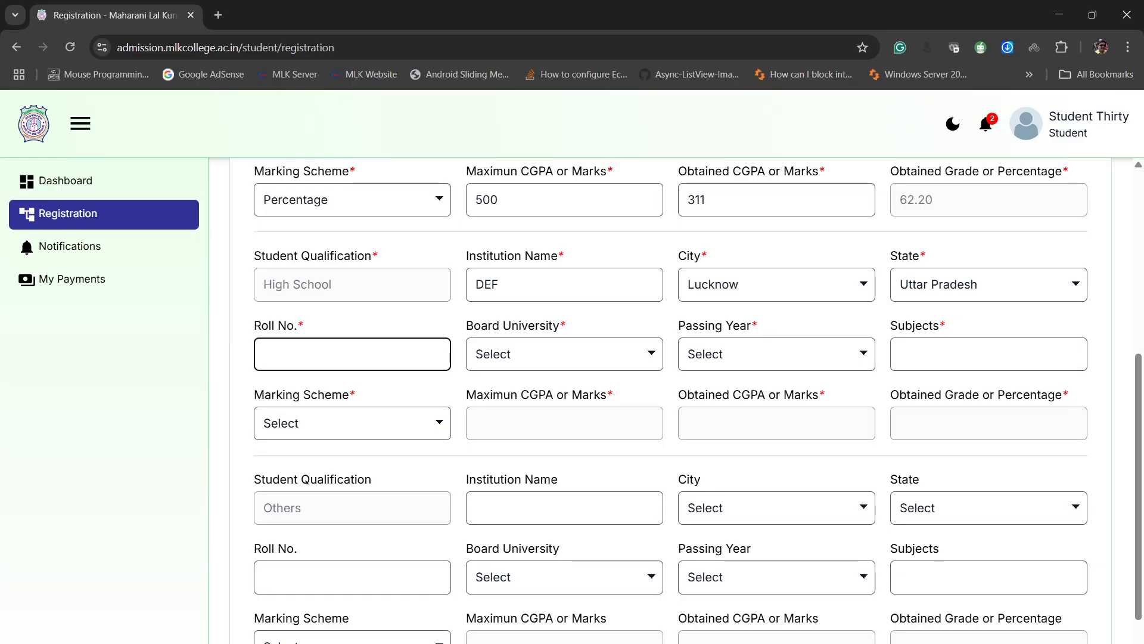
- Enter the High School roll number and set its board to U.P. Board
scroll(685, 399, "up", 4)
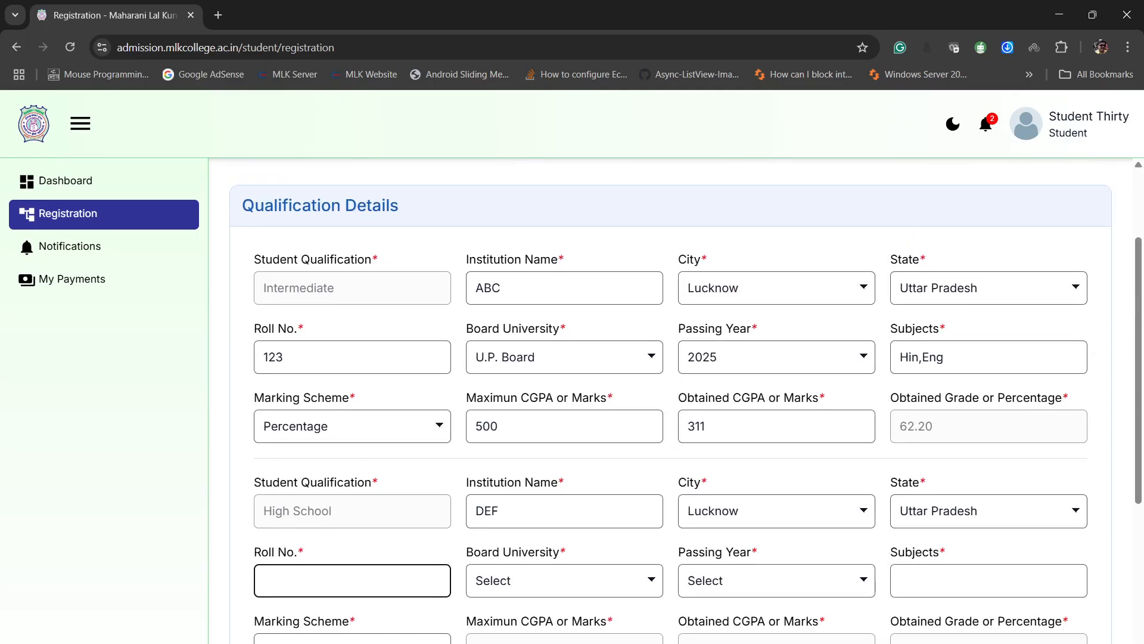
type("345")
key("Tab")
key("u")
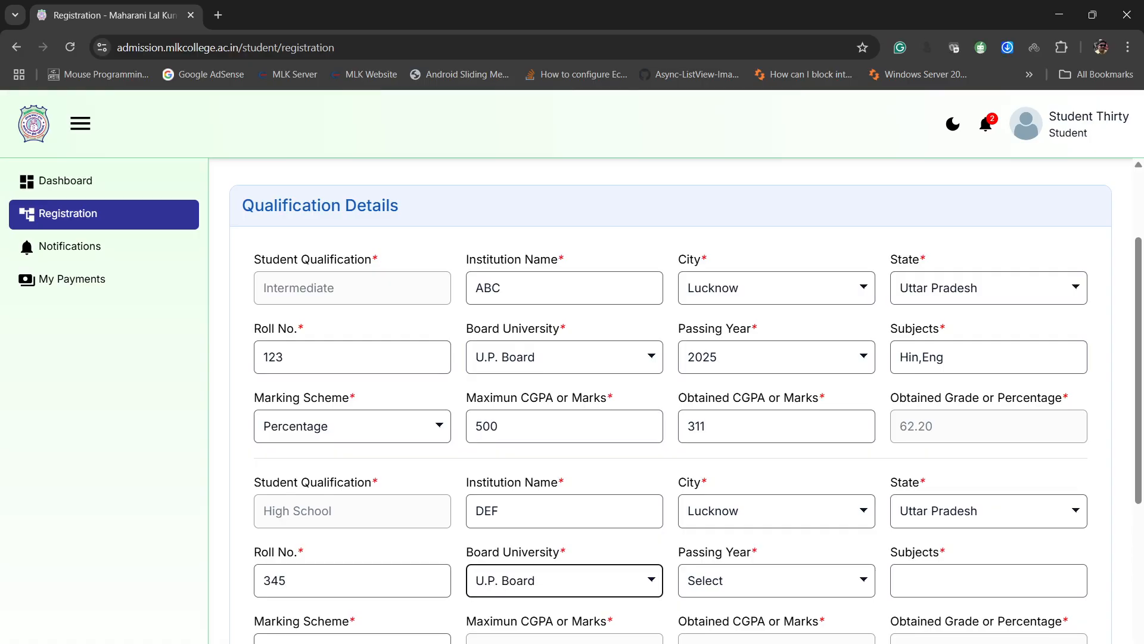
- Set the High School passing year to 2023 and enter the subjects "Hin,Eng"
key("Tab")
key("Down")
key("Down")
key("Down")
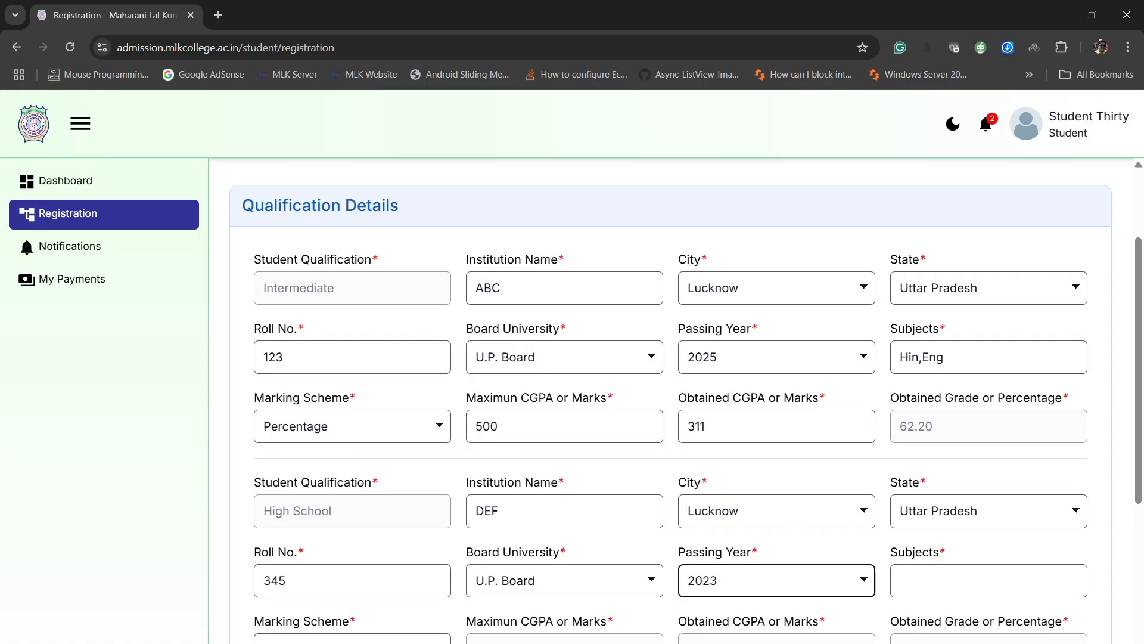
key("Tab")
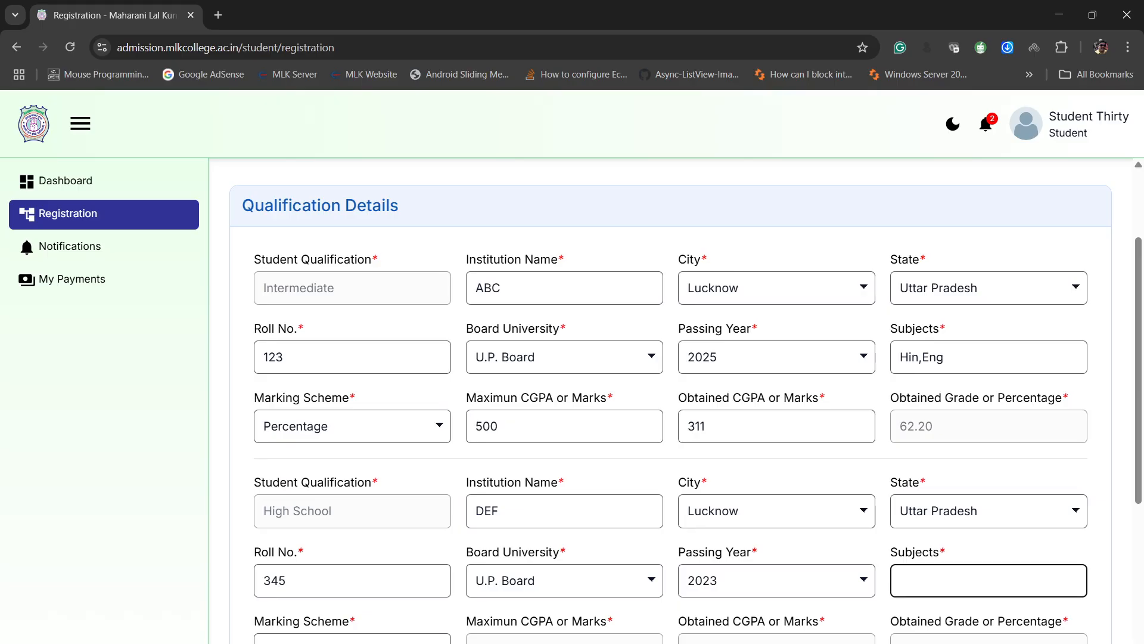
type("Hin,Eng")
key("Tab")
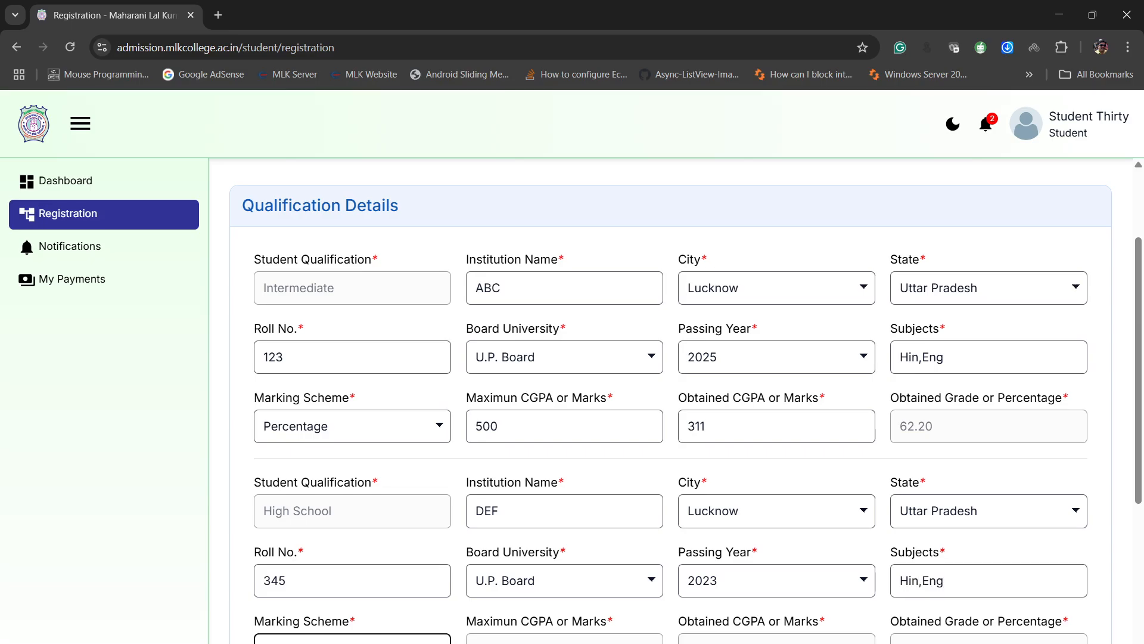
- Set the High School marking scheme to Percentage, with maximum marks of 600 and obtained marks of 371
key("p")
key("Tab")
key("Tab")
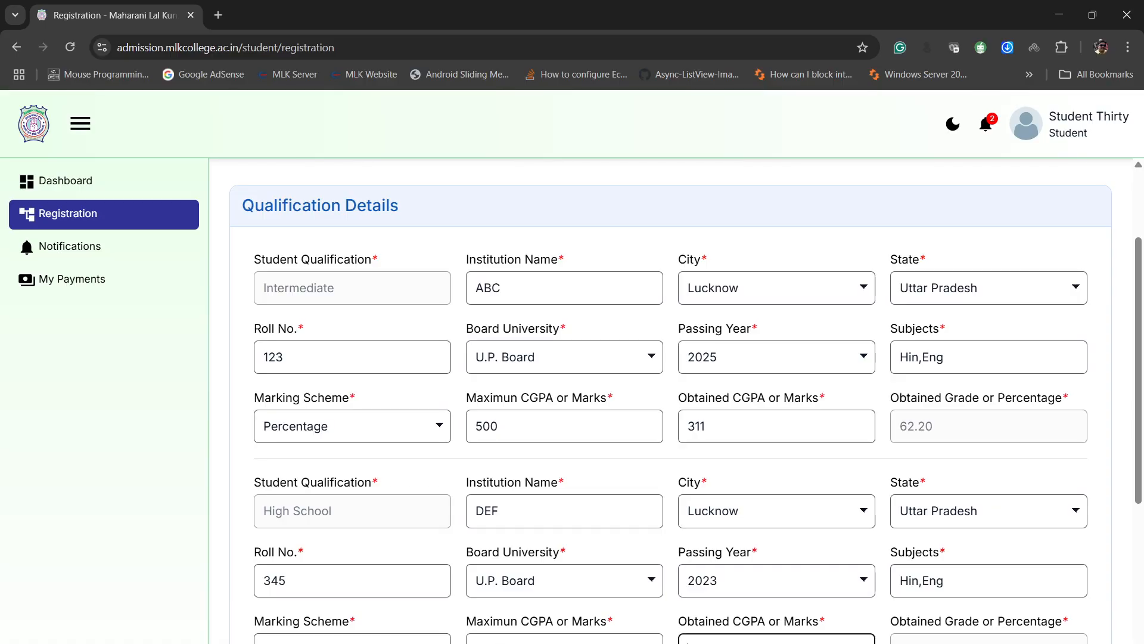
key("Tab")
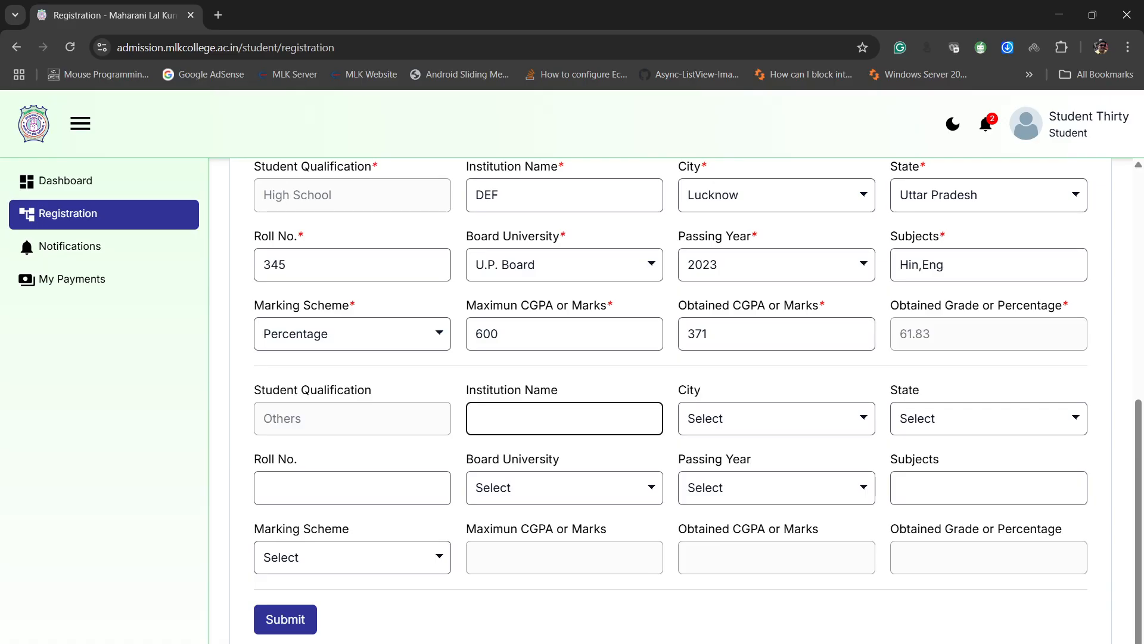
- Review and submit the qualification details, leaving the Others section empty, and look over the list of documents to upload
scroll(671, 401, "up", 4)
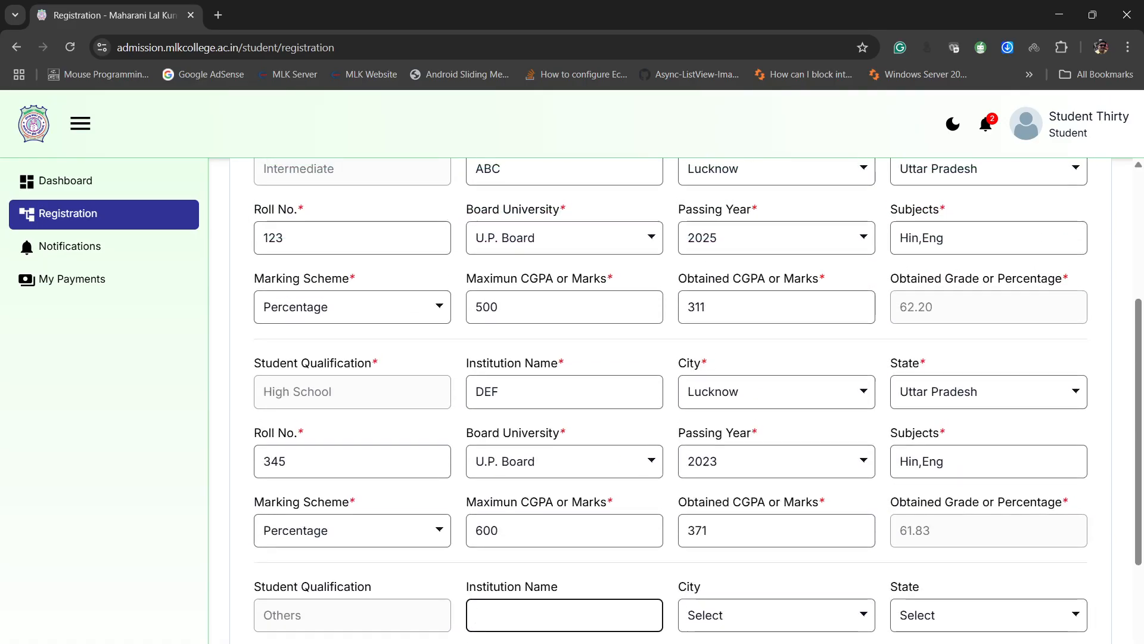
scroll(671, 401, "down", 4)
scroll(671, 400, "up", 3)
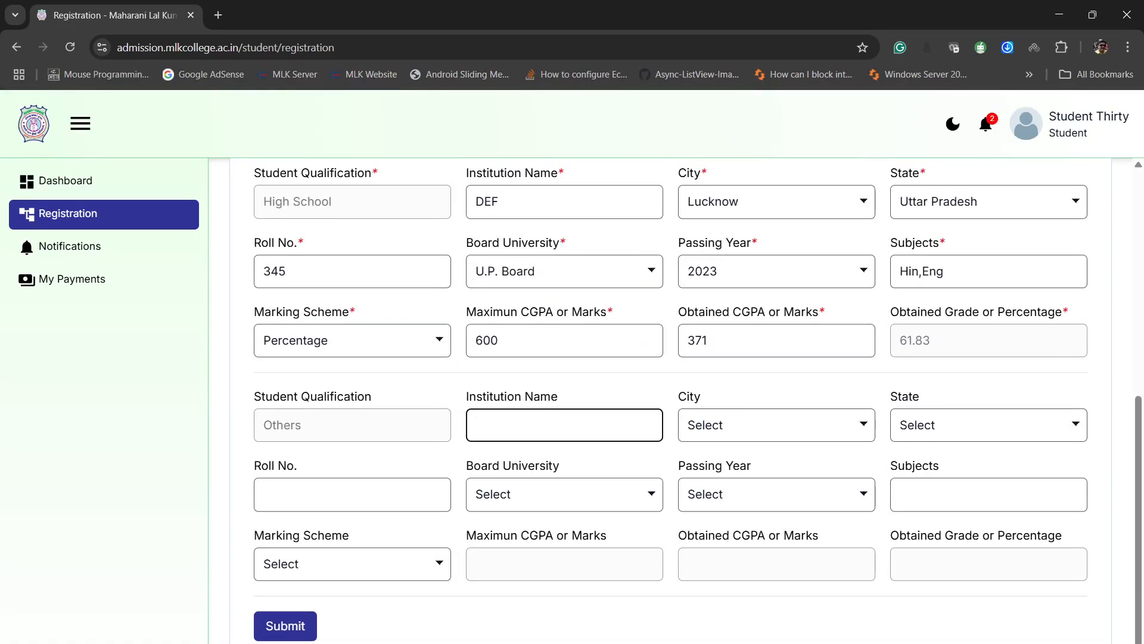
scroll(671, 400, "up", 1)
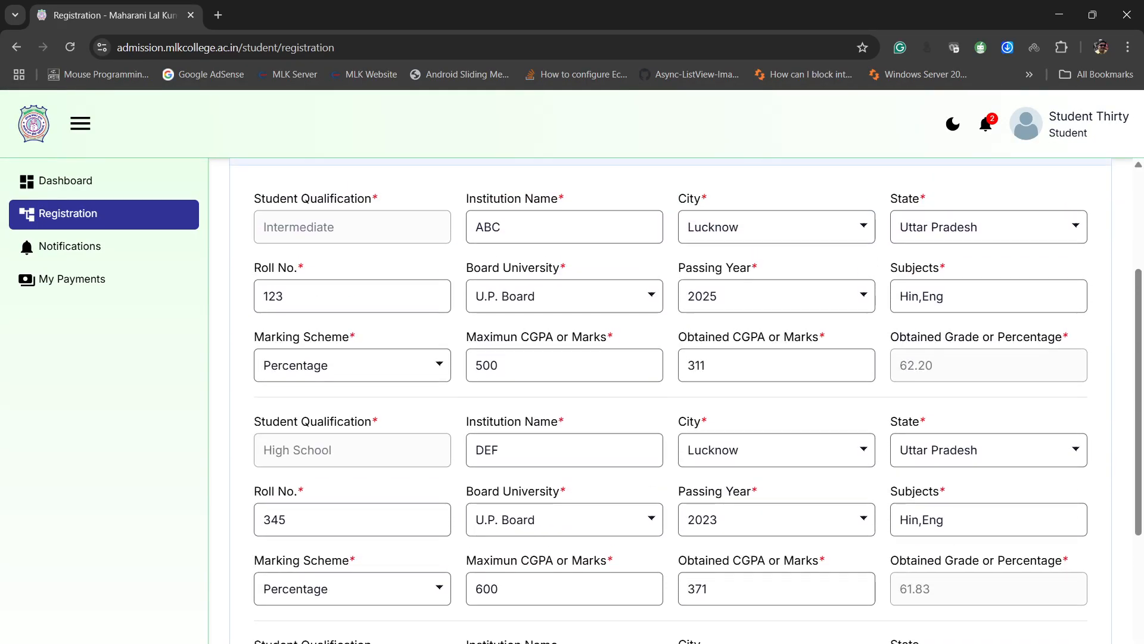
scroll(671, 401, "up", 3)
scroll(671, 400, "down", 3)
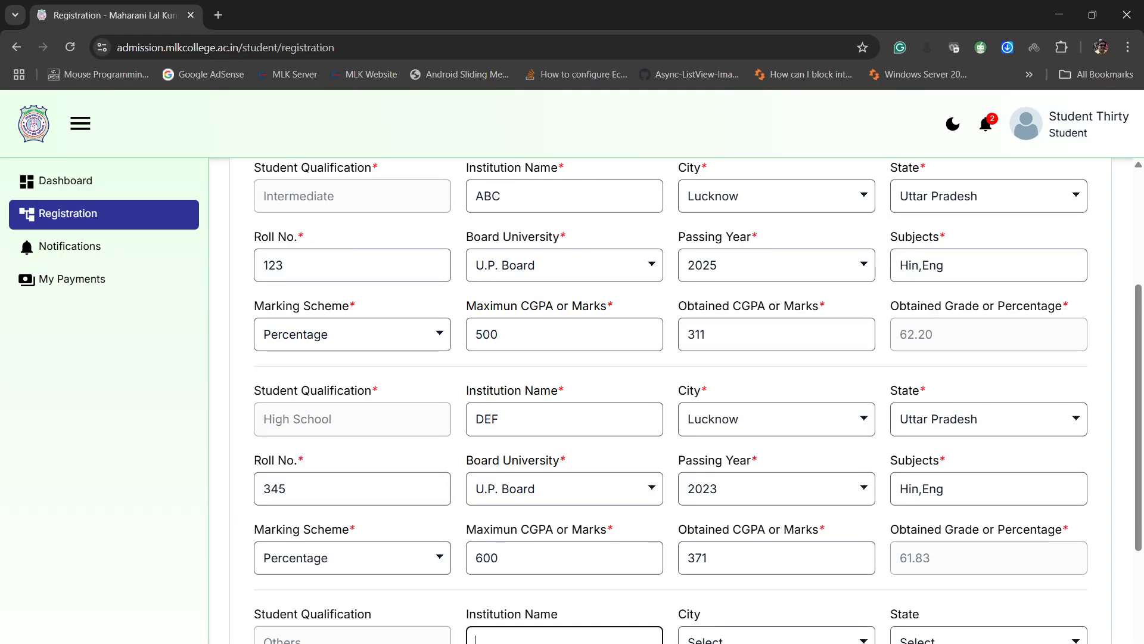
scroll(671, 399, "down", 4)
left_click(286, 619)
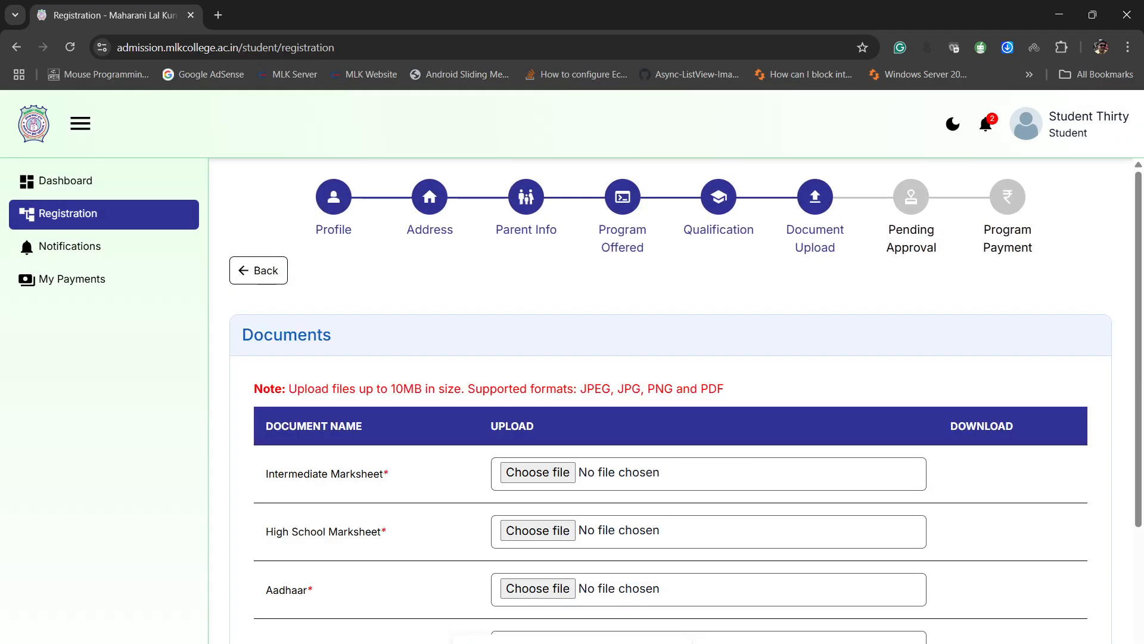
scroll(670, 399, "down", 3)
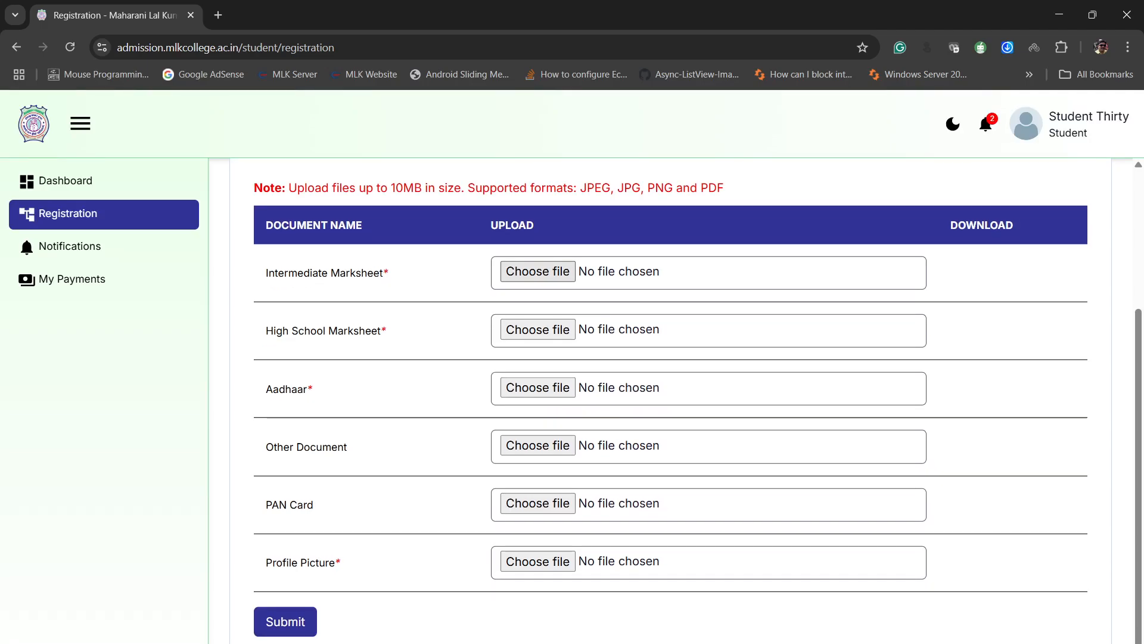
- Upload Marksheet.jpg for the Intermediate and High School marksheets, Aadhar.jpg for Aadhaar and Photo.jpg as profile picture, and submit the documents
left_click(537, 272)
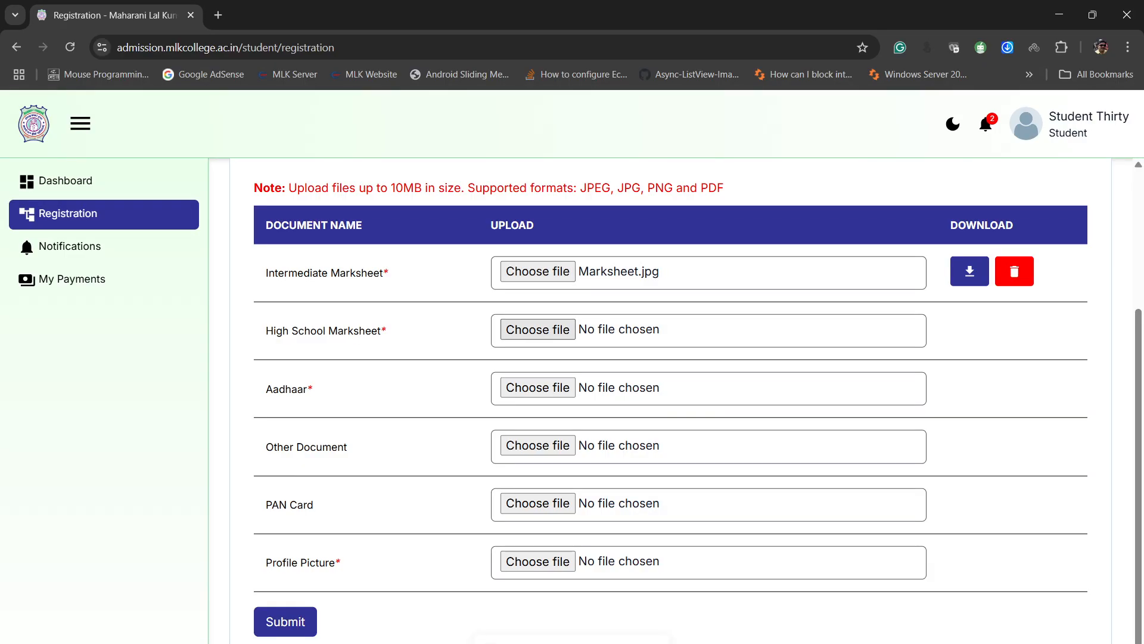
left_click(538, 329)
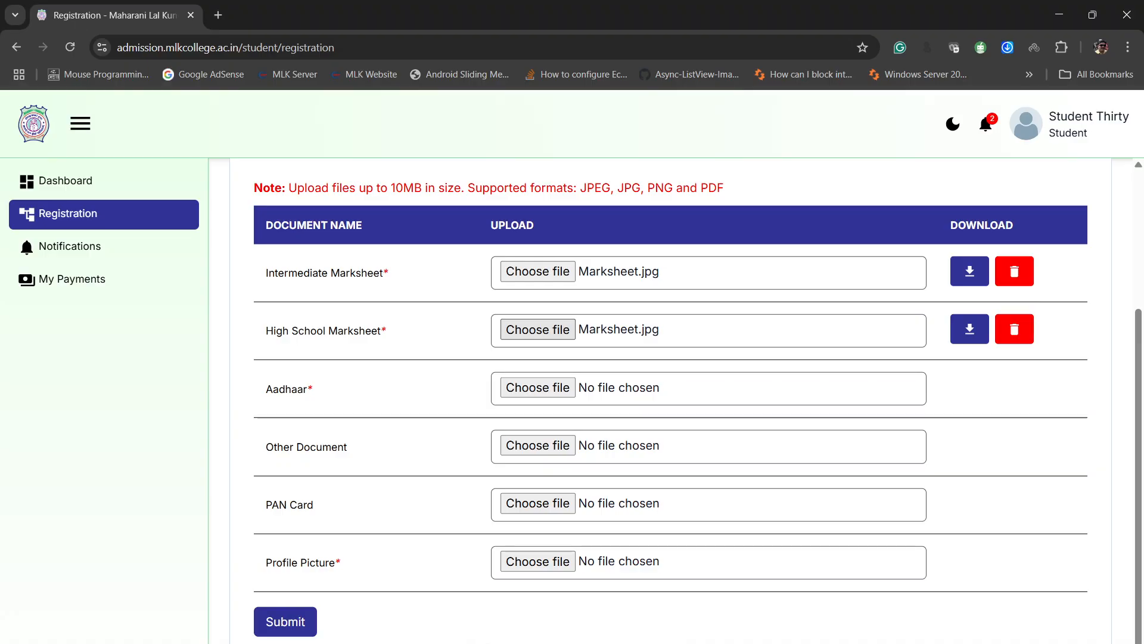
left_click(537, 388)
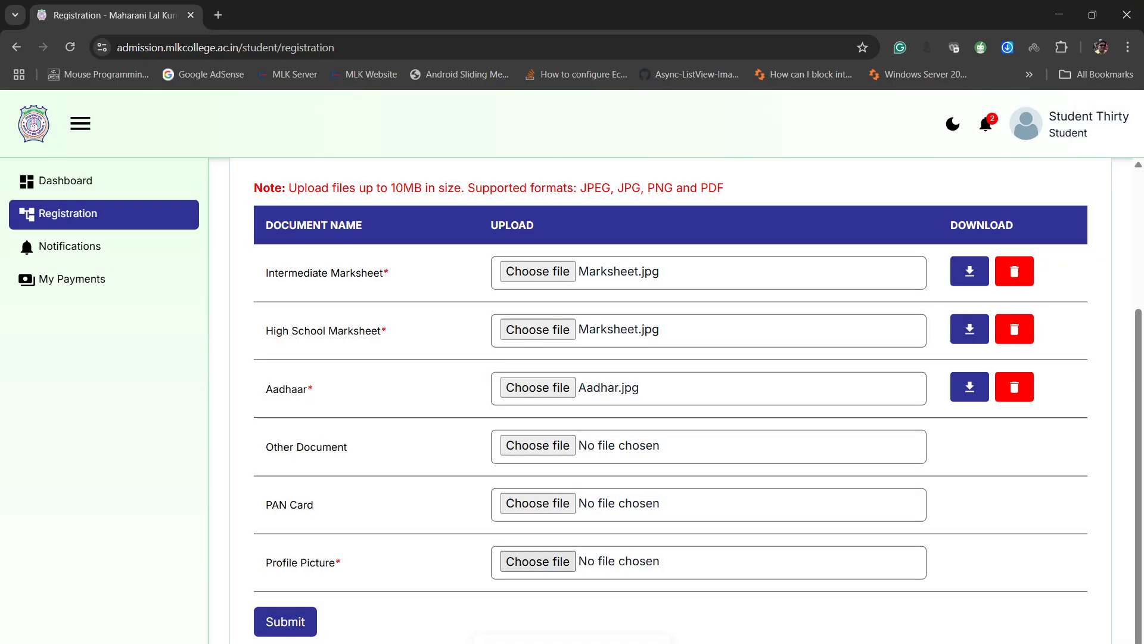
left_click(538, 561)
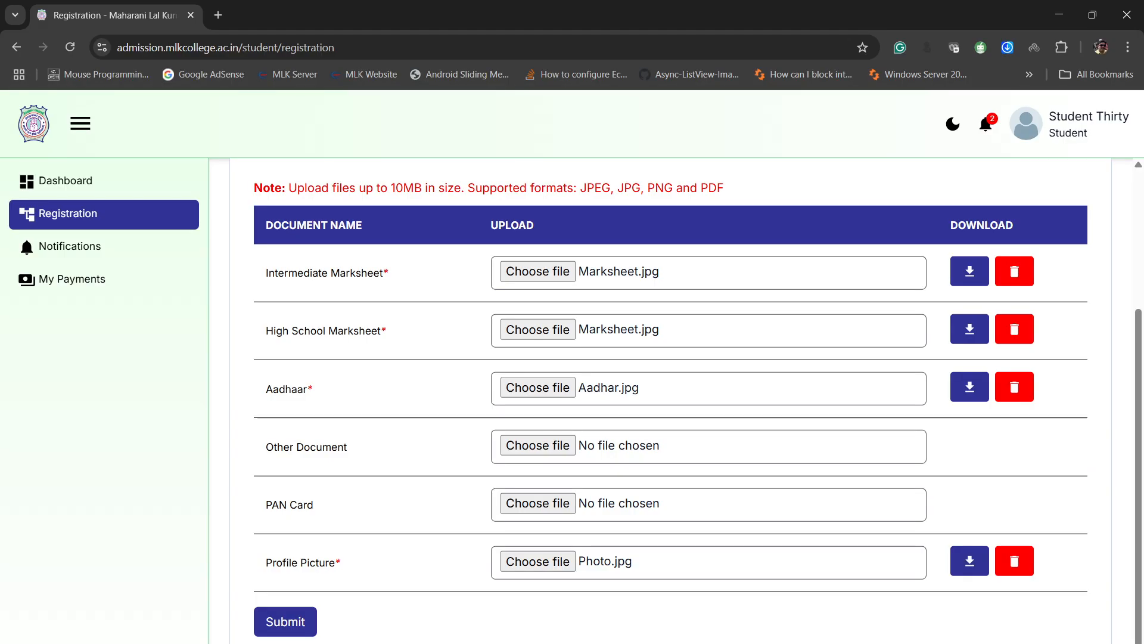
left_click(286, 621)
- Review the submitted registration summary, from the registration number and profile information through address, parents, program and qualifications to the documents
scroll(671, 399, "down", 4)
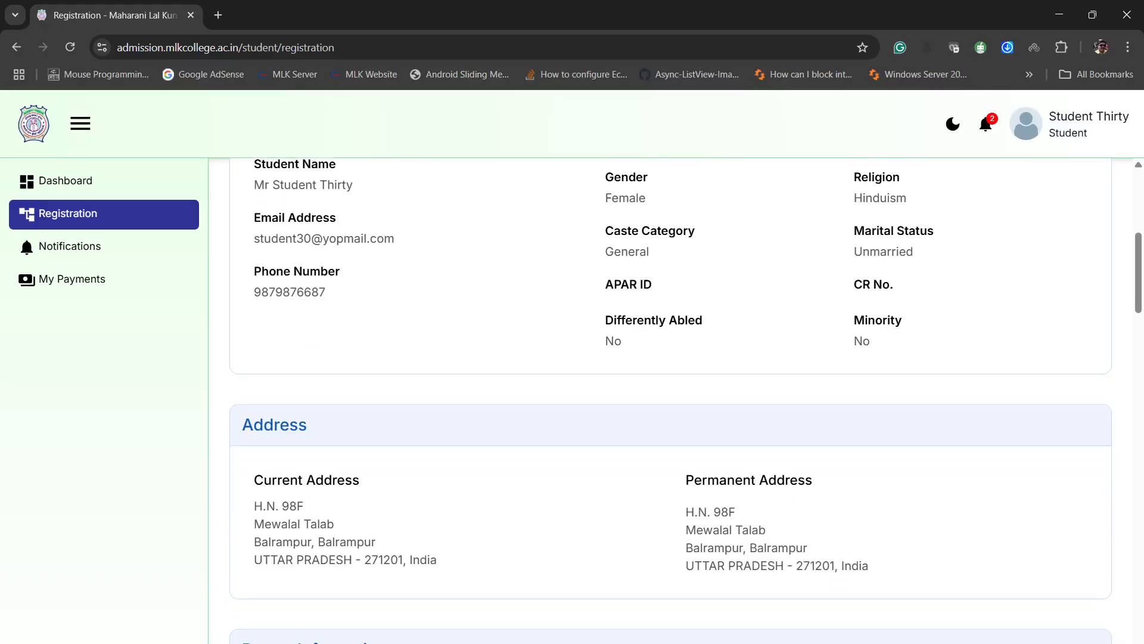
scroll(670, 399, "up", 4)
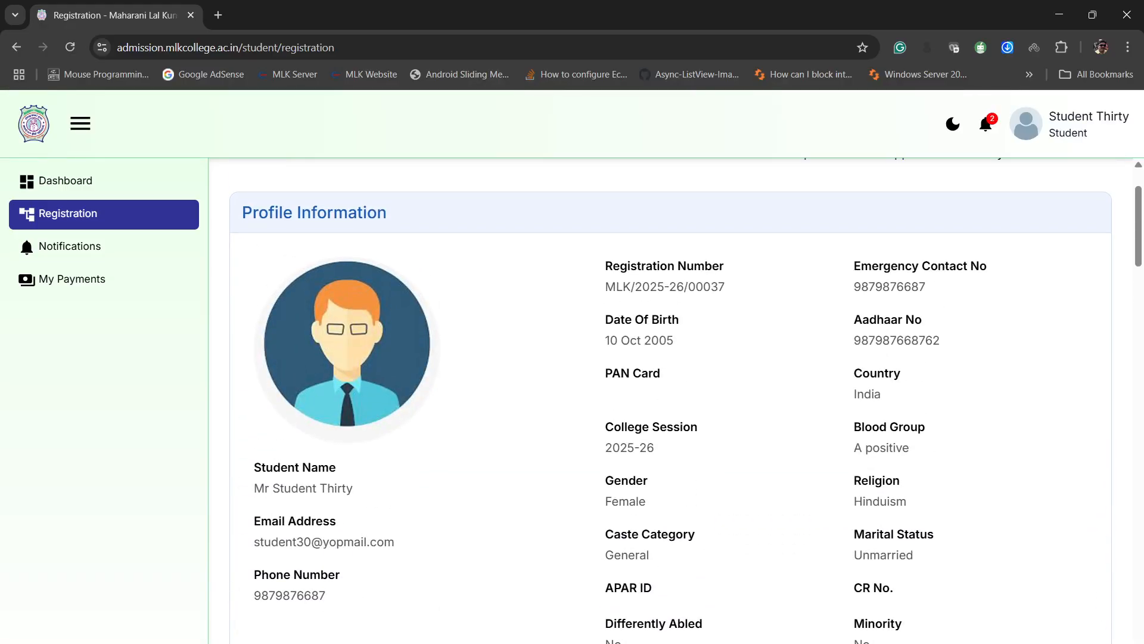
left_click_drag(606, 287, 725, 287)
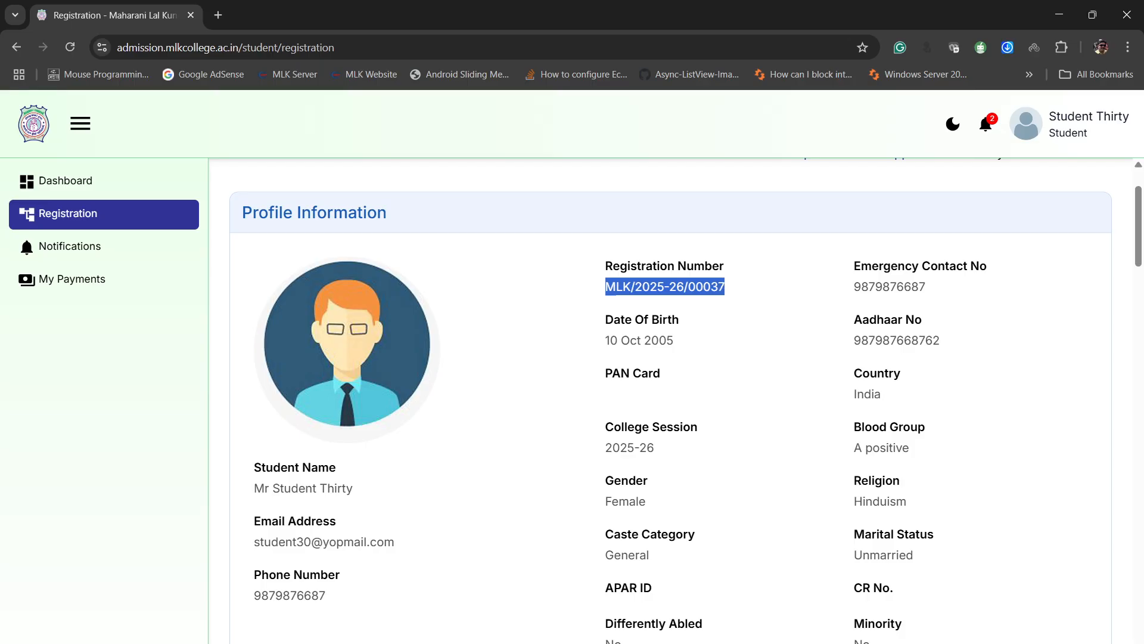
scroll(670, 399, "down", 4)
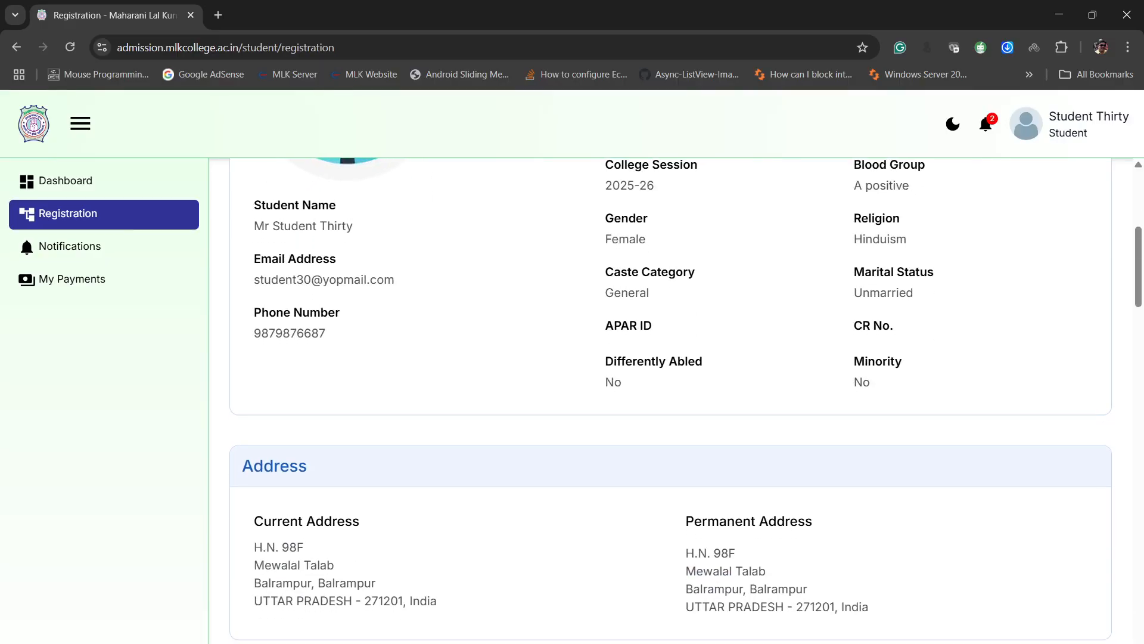
scroll(670, 399, "down", 8)
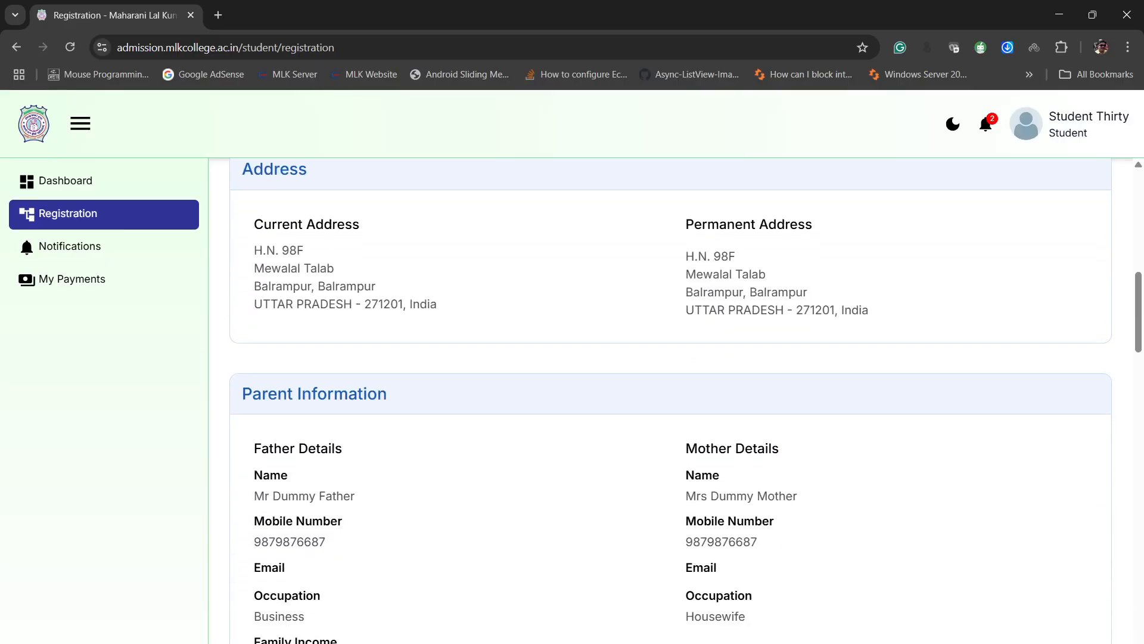
scroll(671, 399, "down", 2)
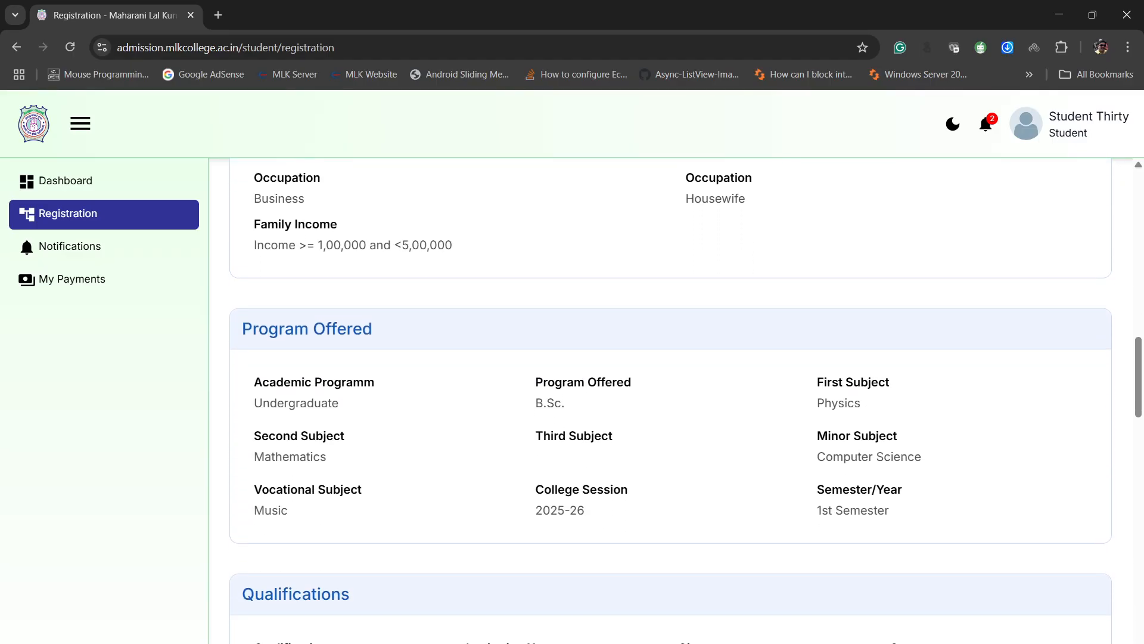
scroll(670, 400, "down", 10)
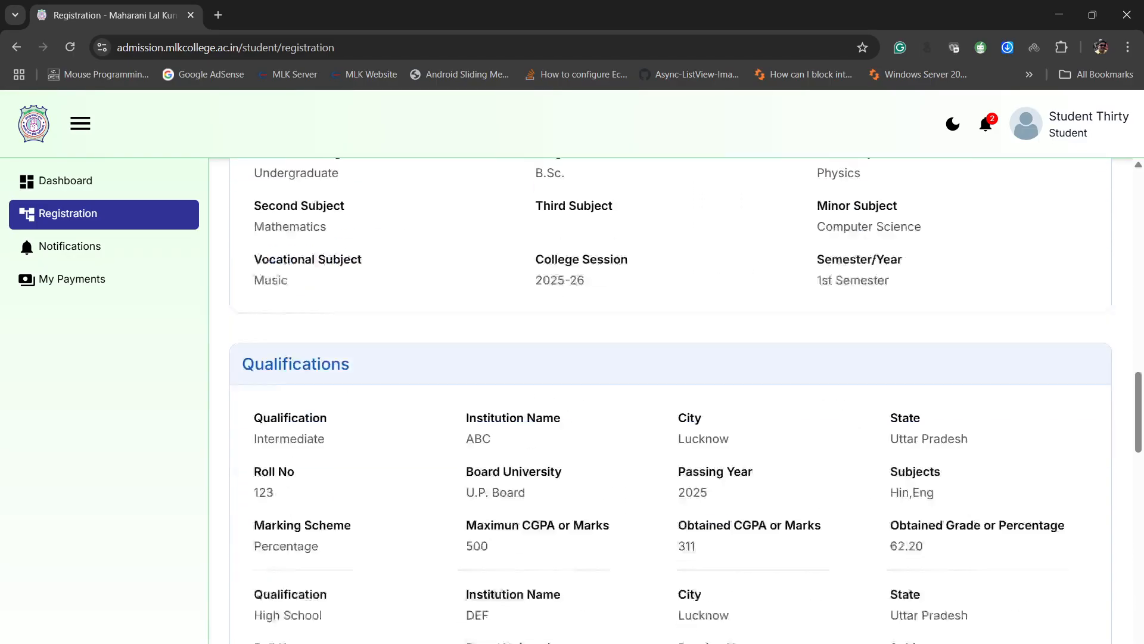
scroll(670, 400, "down", 4)
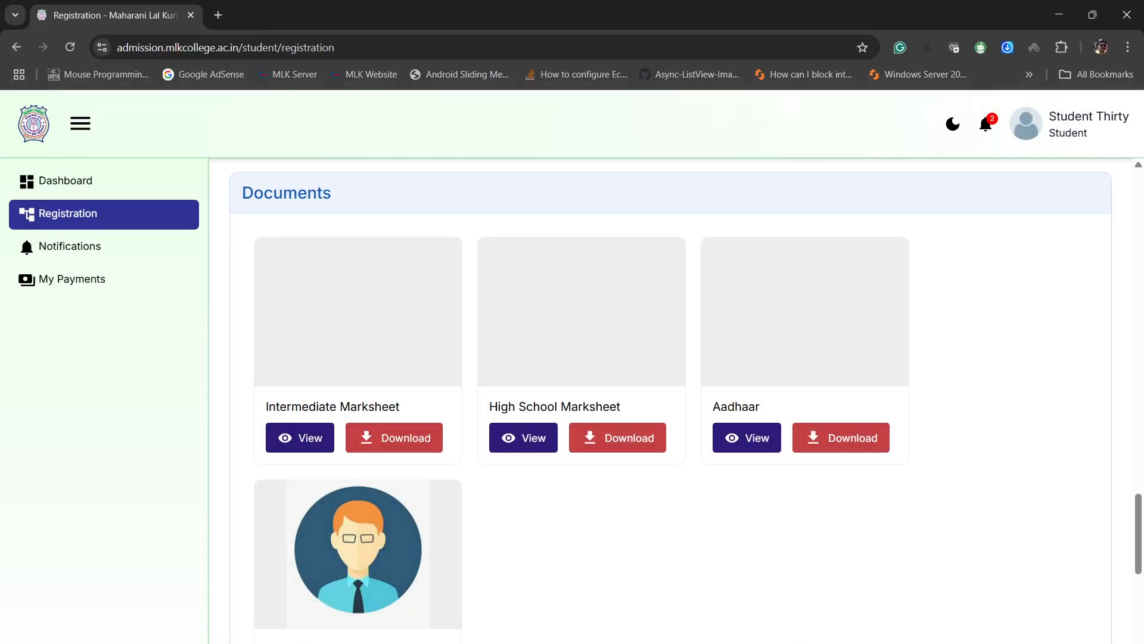
- View the uploaded Intermediate marksheet, Aadhaar and profile picture, closing each preview
left_click(299, 437)
left_click(367, 15)
left_click(747, 438)
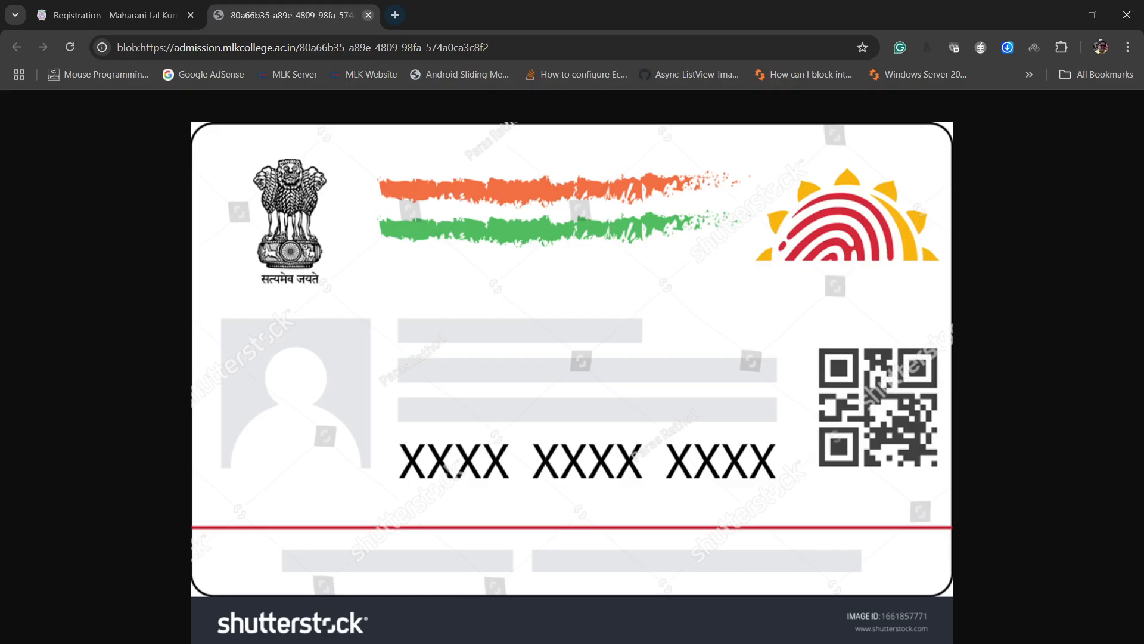
key("ctrl+w")
scroll(299, 431, "down", 3)
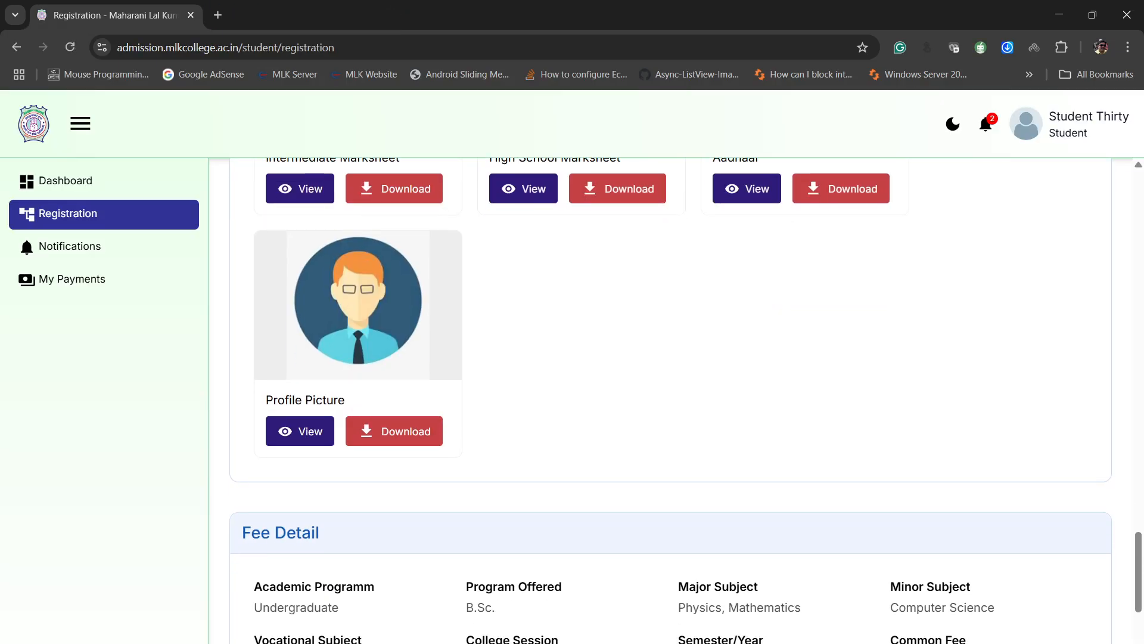
left_click(300, 431)
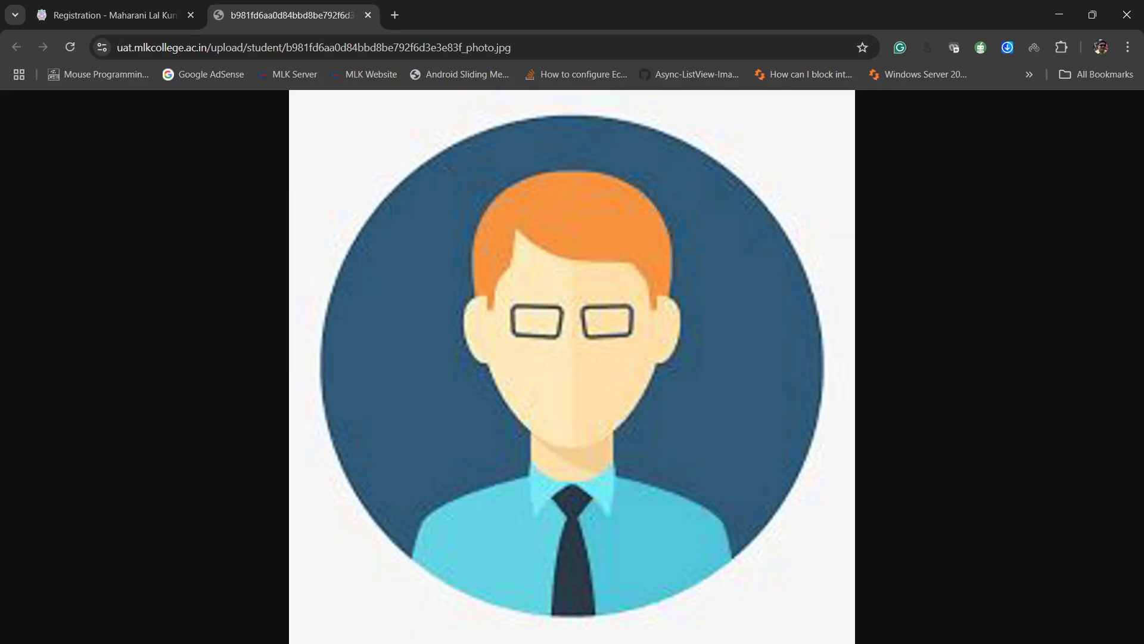
left_click(367, 15)
- Examine the Fee Detail section, including the examination, caution money, other, practical and vocational charges and the total fee
scroll(670, 358, "down", 2)
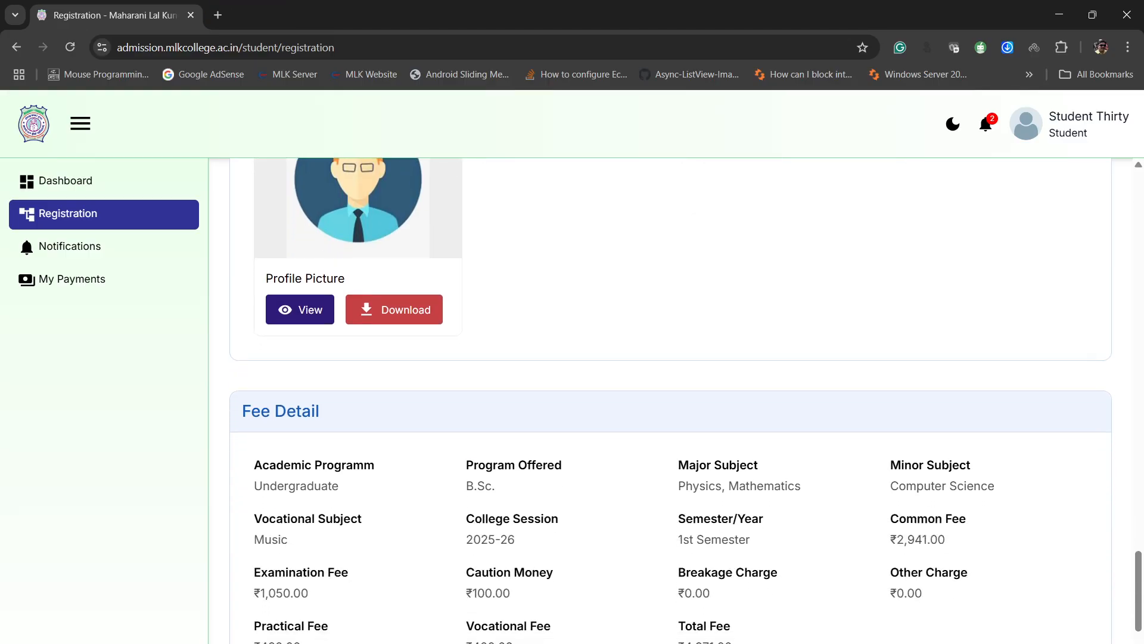
scroll(671, 358, "down", 3)
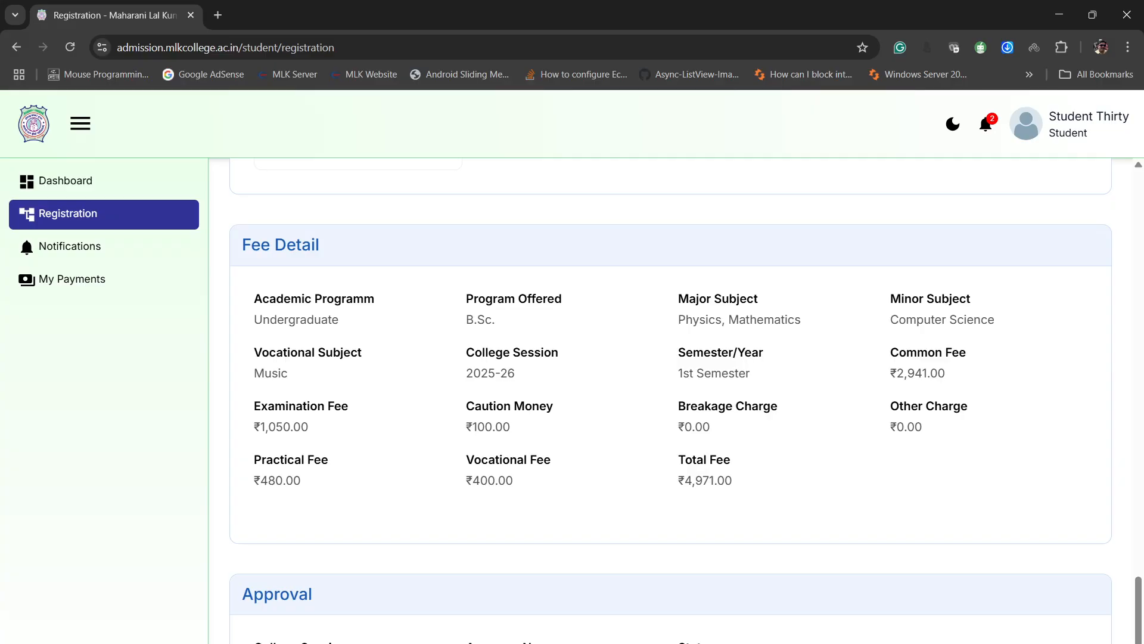
double_click(263, 427)
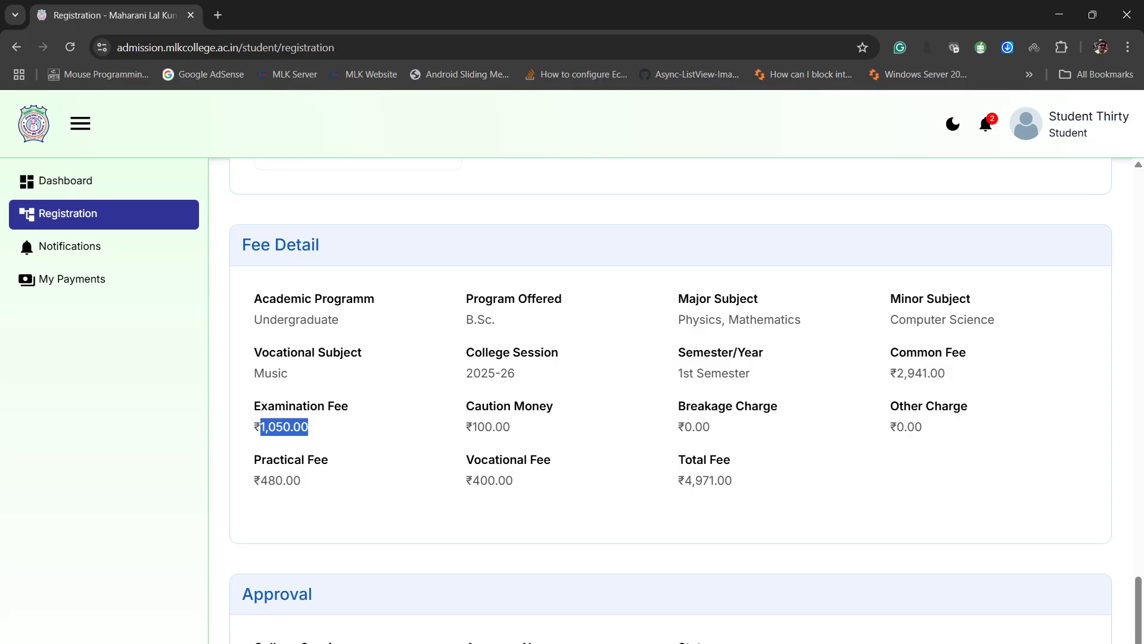
triple_click(739, 320)
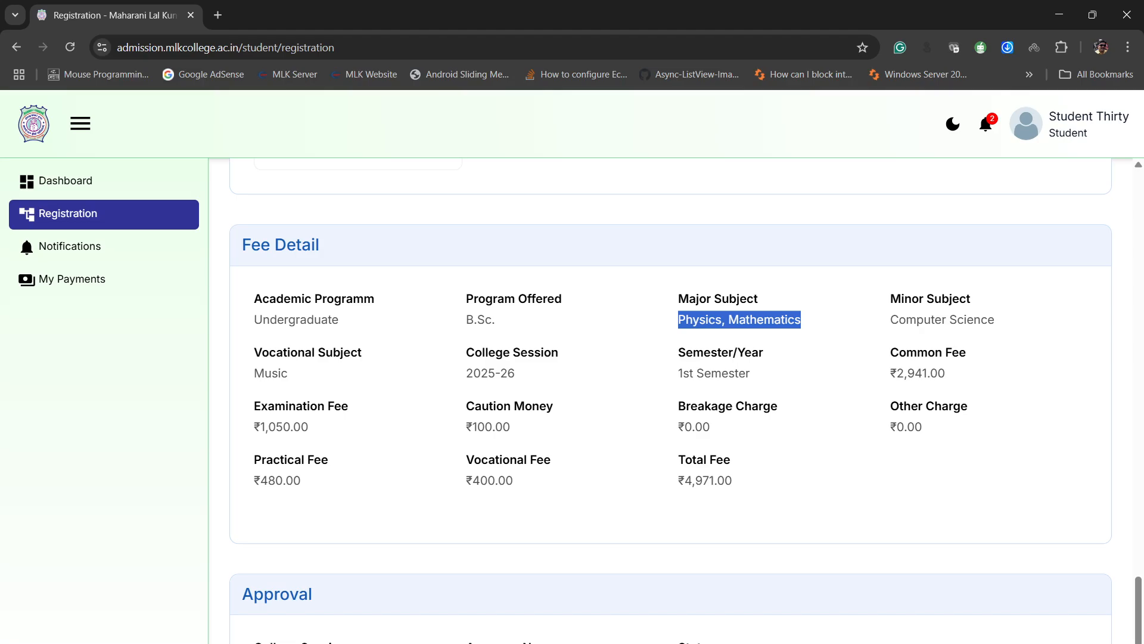
double_click(491, 427)
left_click(492, 427)
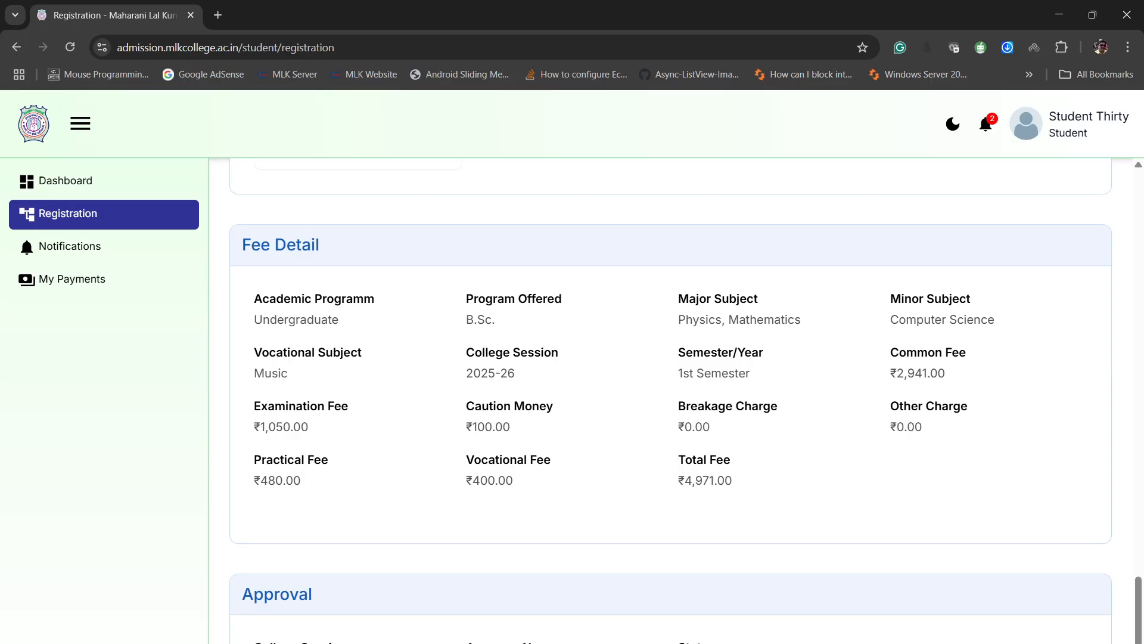
triple_click(910, 427)
left_click(909, 428)
double_click(280, 481)
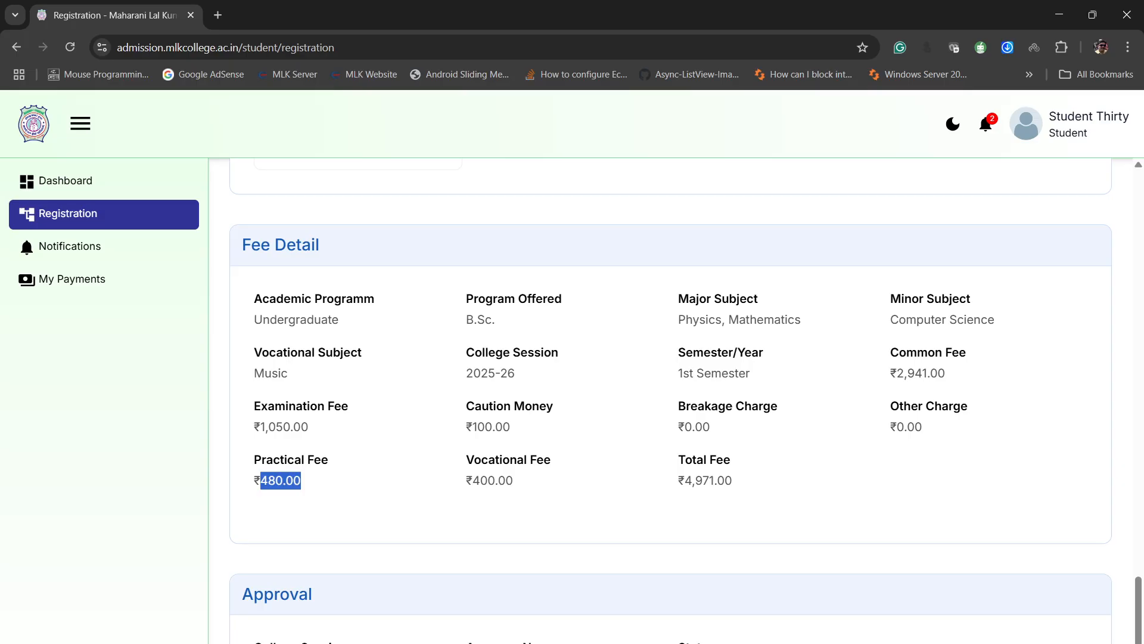
left_click(280, 481)
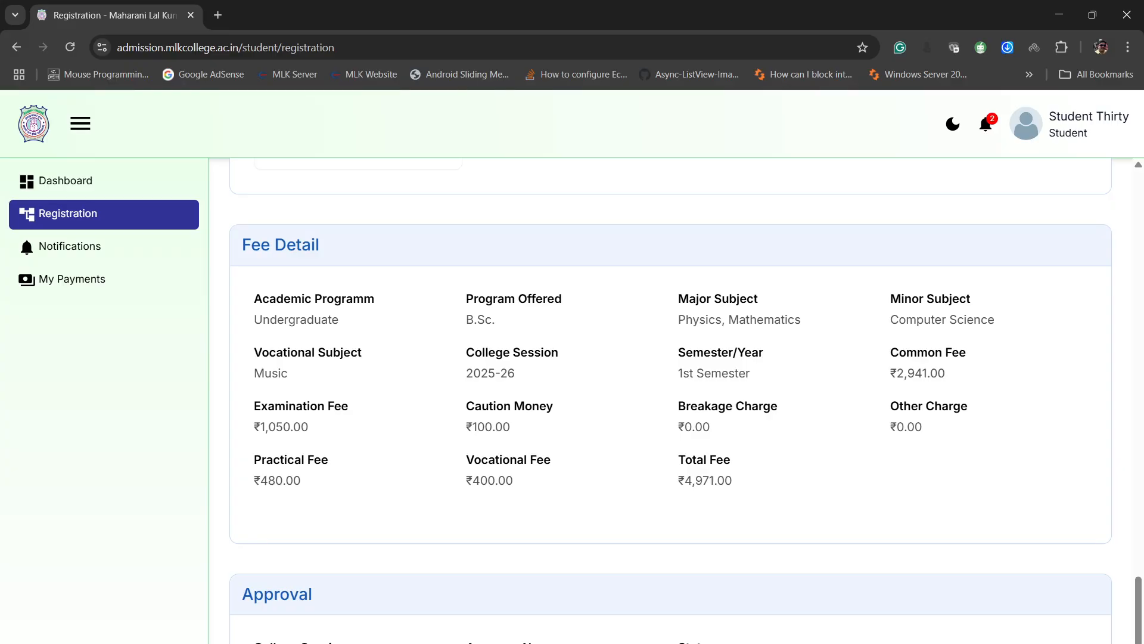
left_click_drag(473, 481, 513, 481)
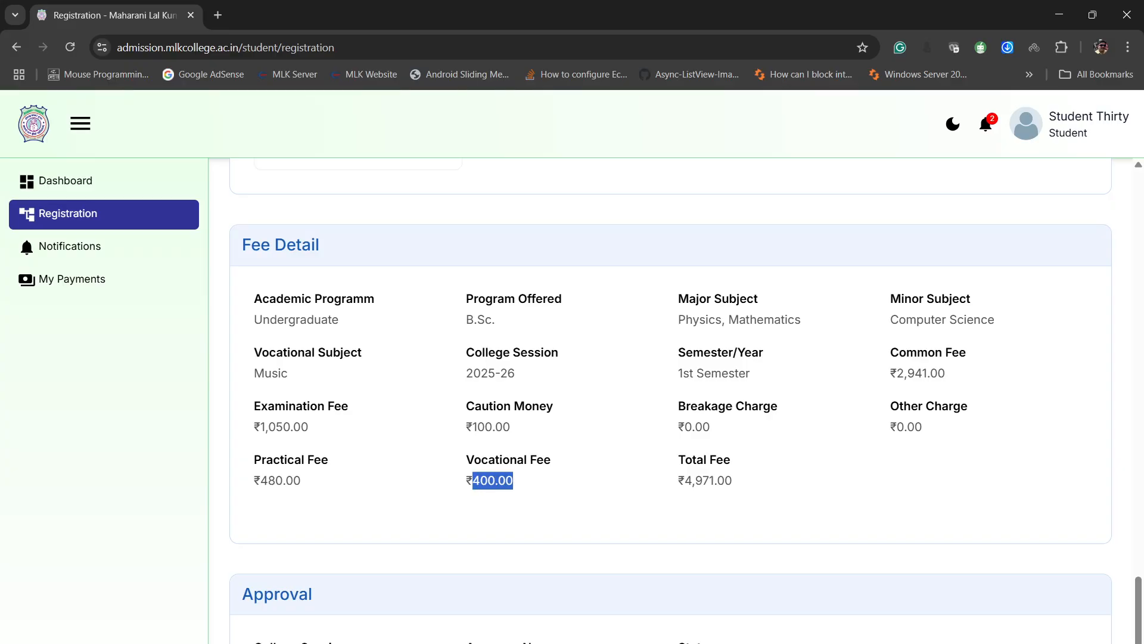
left_click(516, 481)
scroll(670, 400, "down", 1)
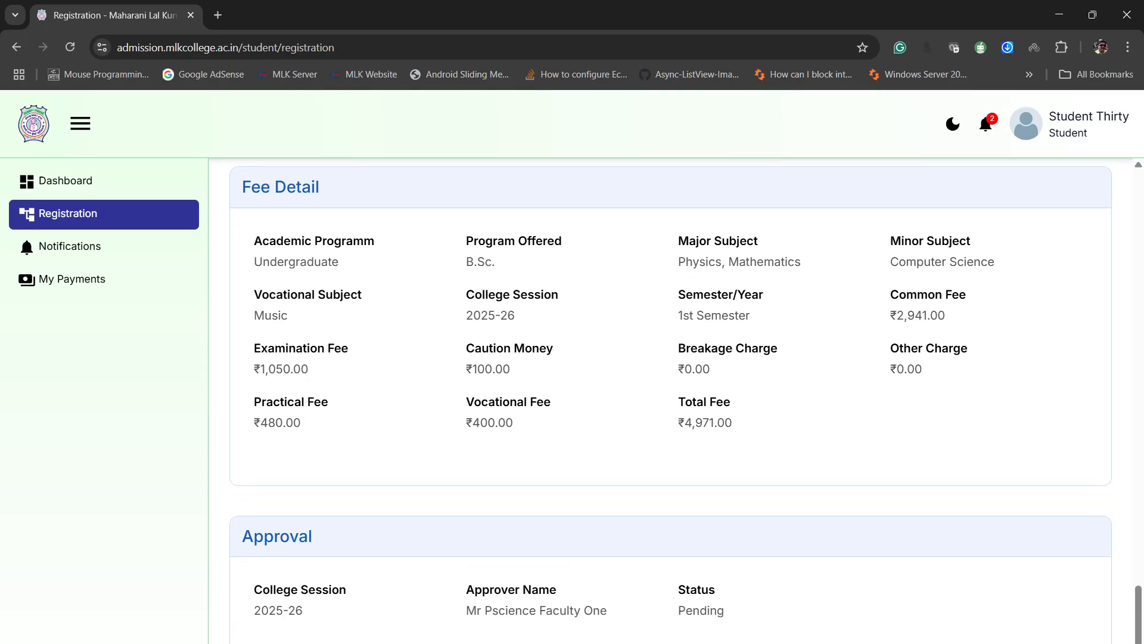
double_click(708, 422)
left_click(736, 424)
- Check the assigned approver in the Approval section and open the student's notifications
left_click_drag(467, 610, 607, 611)
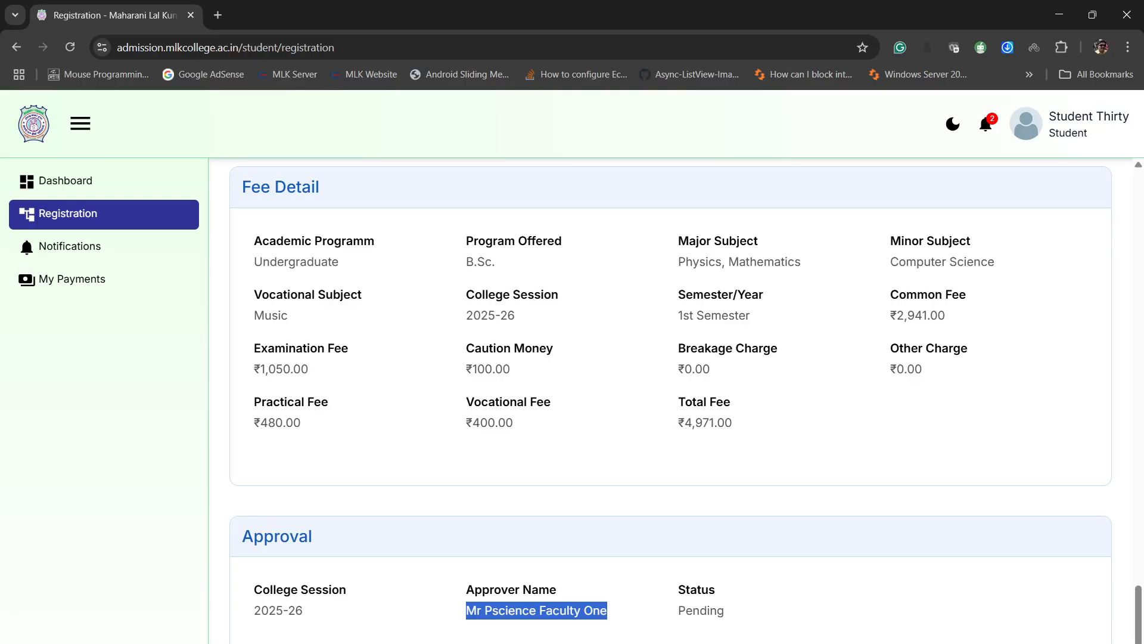
left_click(606, 612)
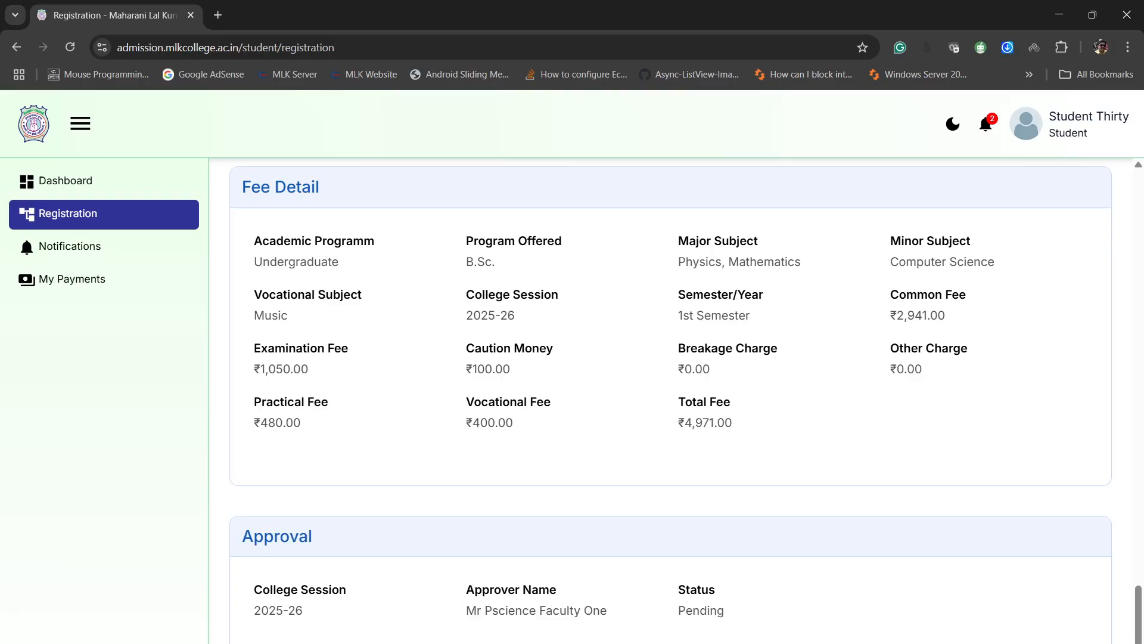
left_click_drag(485, 610, 608, 610)
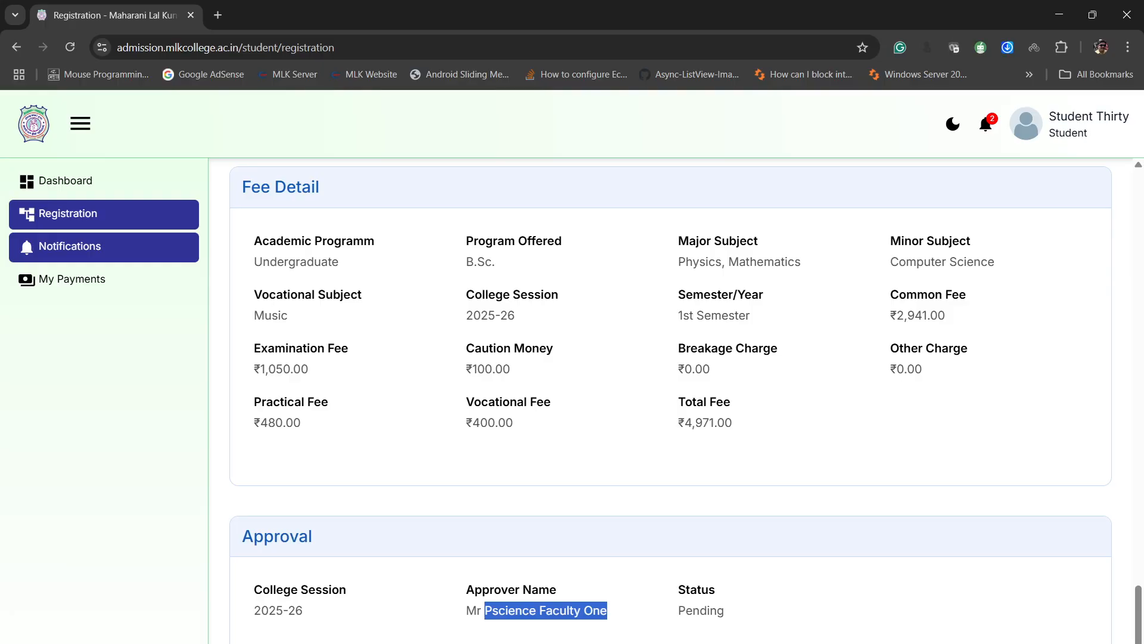
left_click(104, 246)
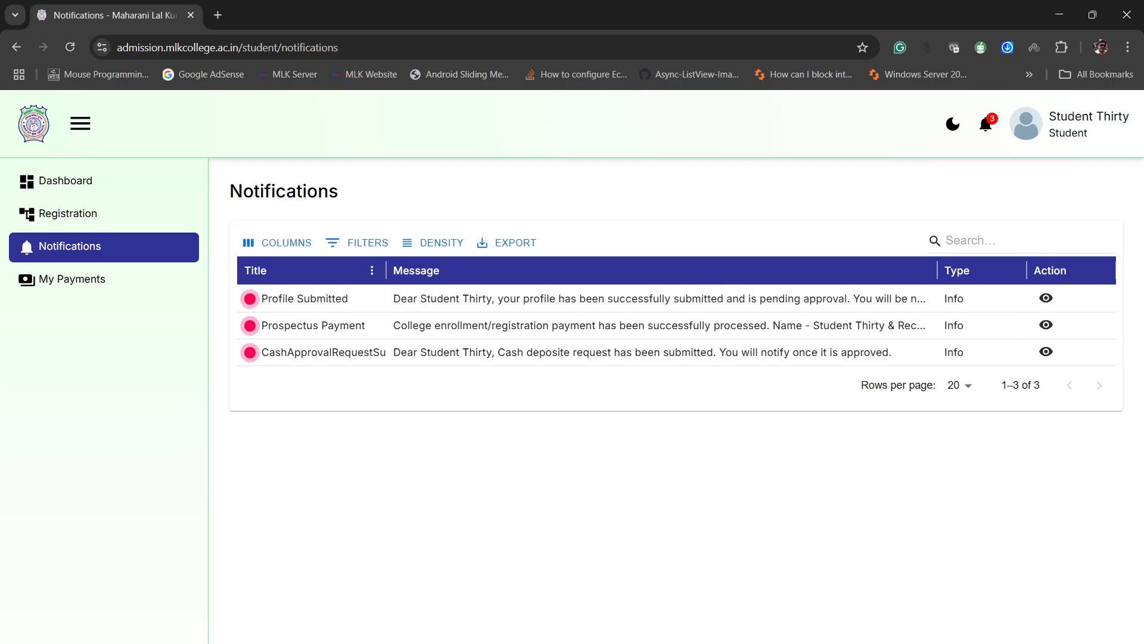
- Log out of the student account and log in with the e-mail of the assigned faculty approver
left_click(1027, 124)
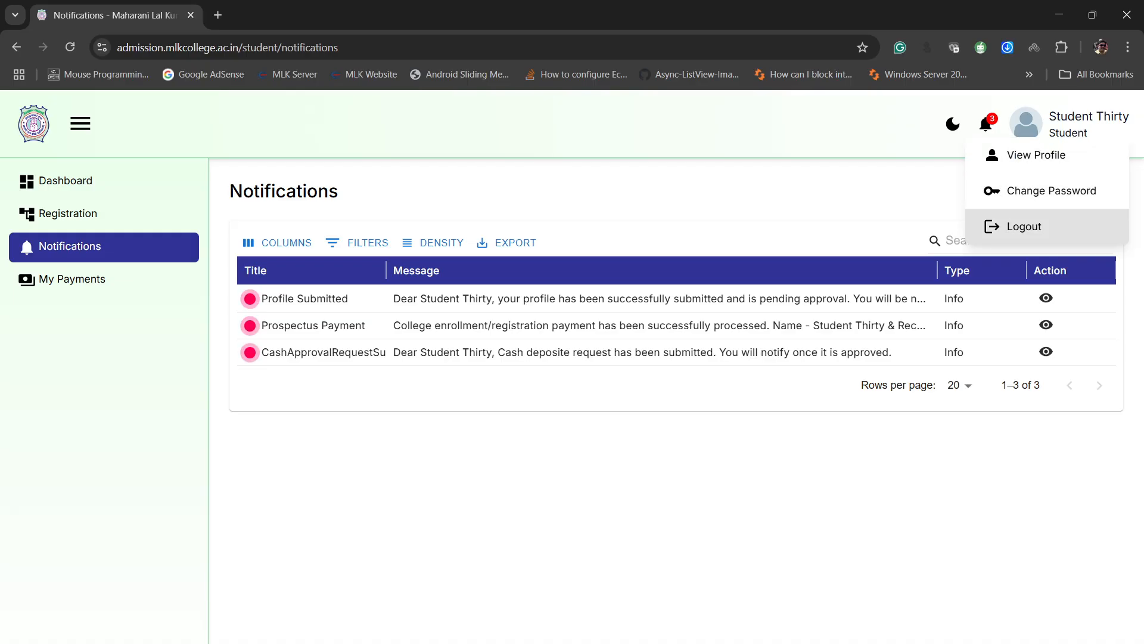
left_click(1024, 226)
left_click(544, 424)
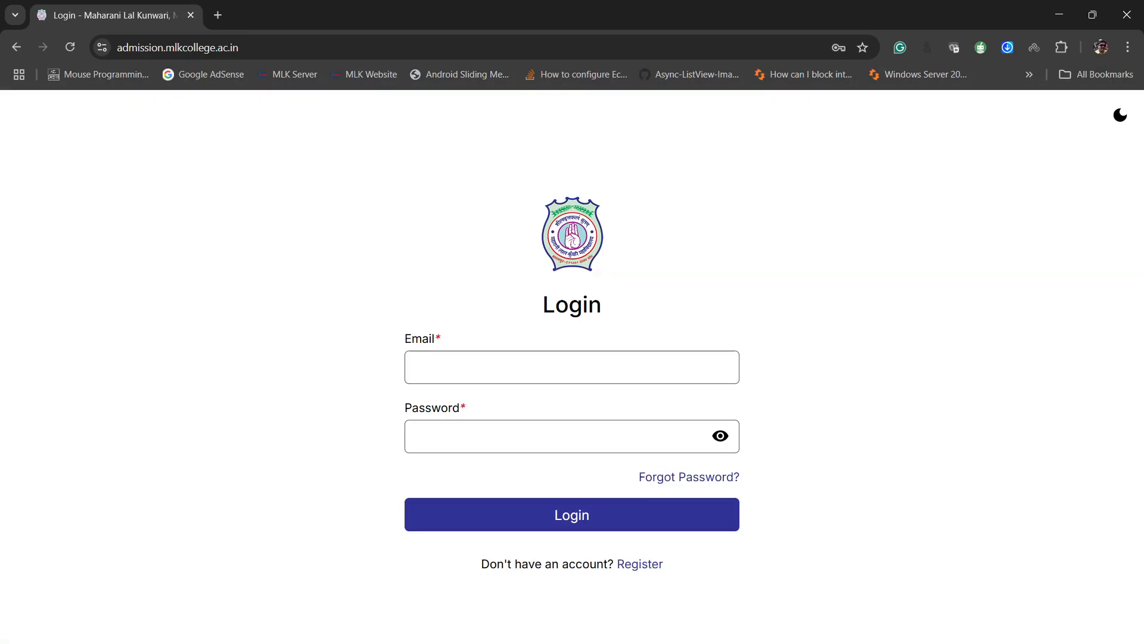
left_click(548, 367)
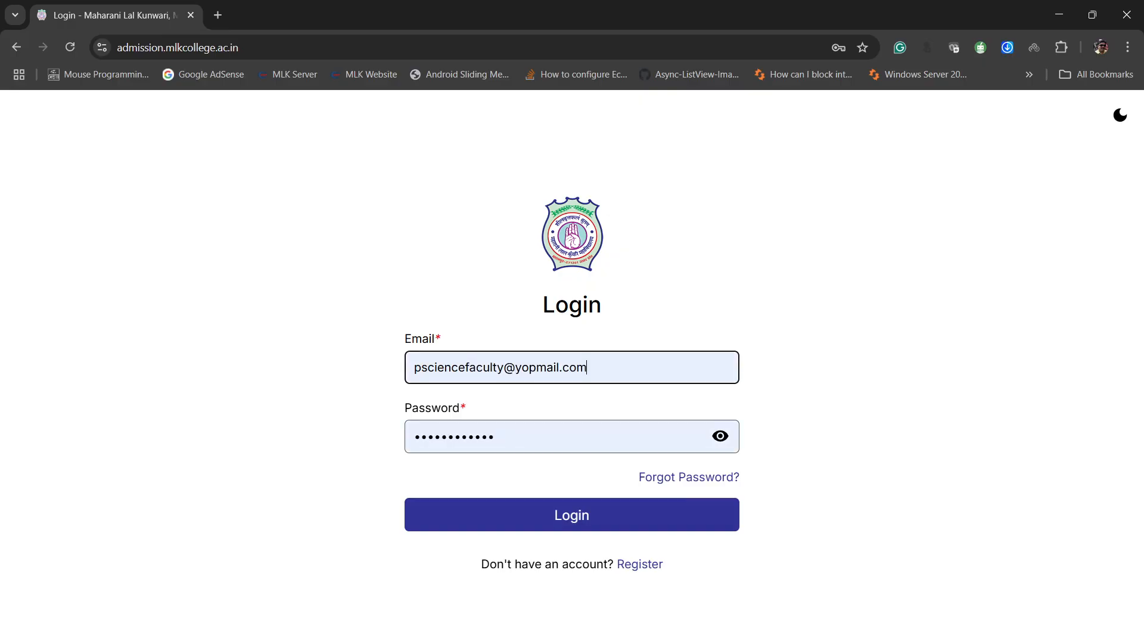
key("Return")
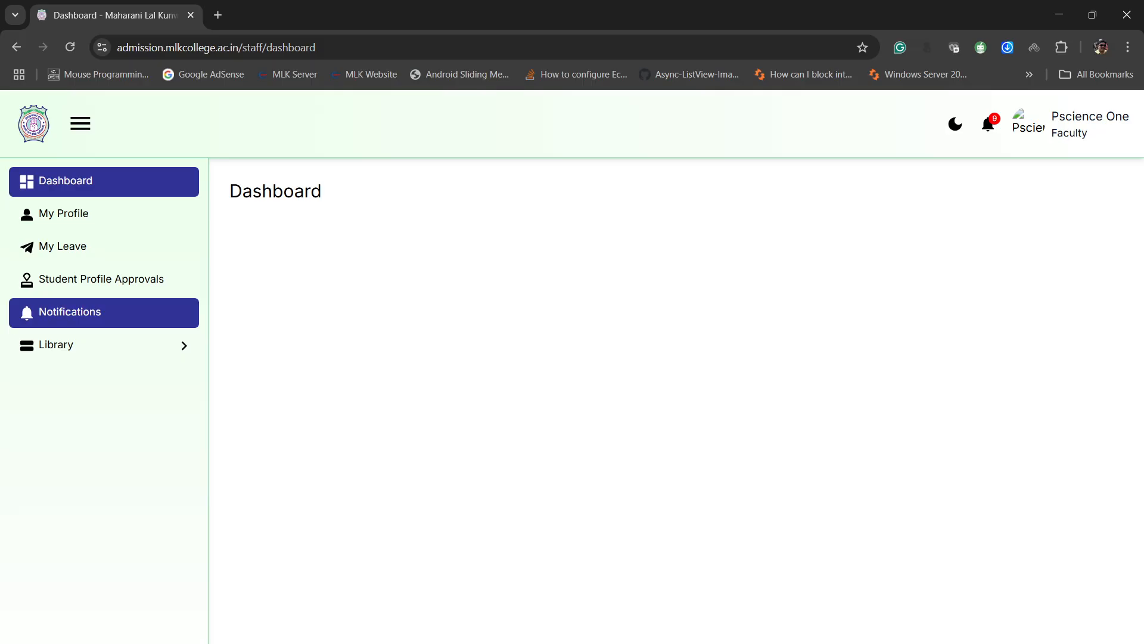
- Open the Student Profile Approvals list and filter the 2025-26 requests by Pending status
left_click(101, 279)
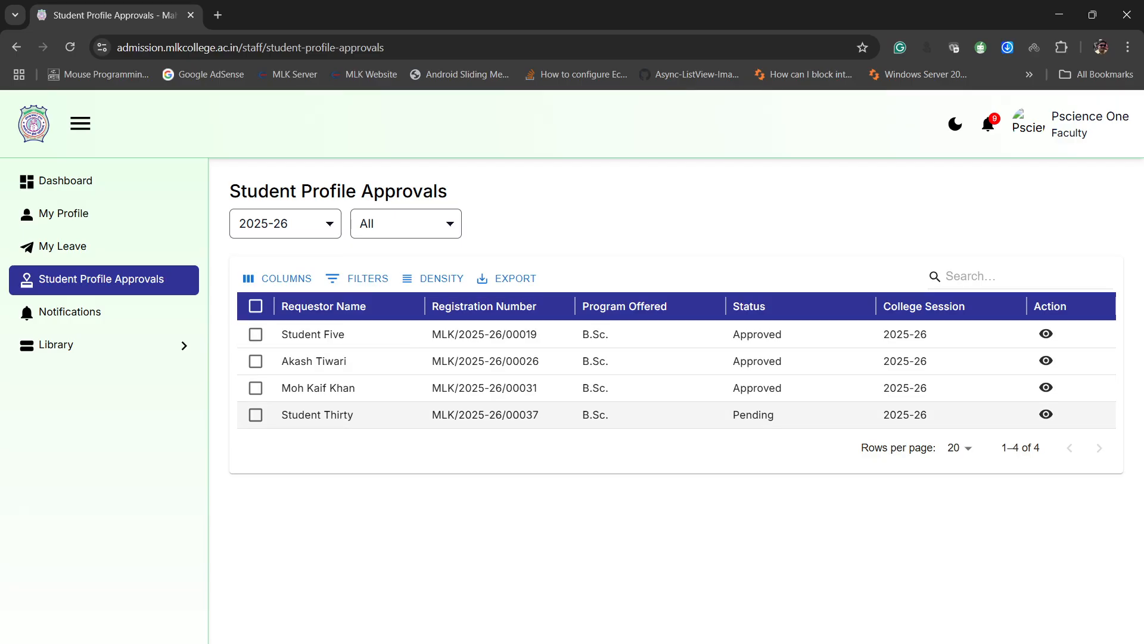
left_click(800, 414)
double_click(754, 414)
left_click(739, 221)
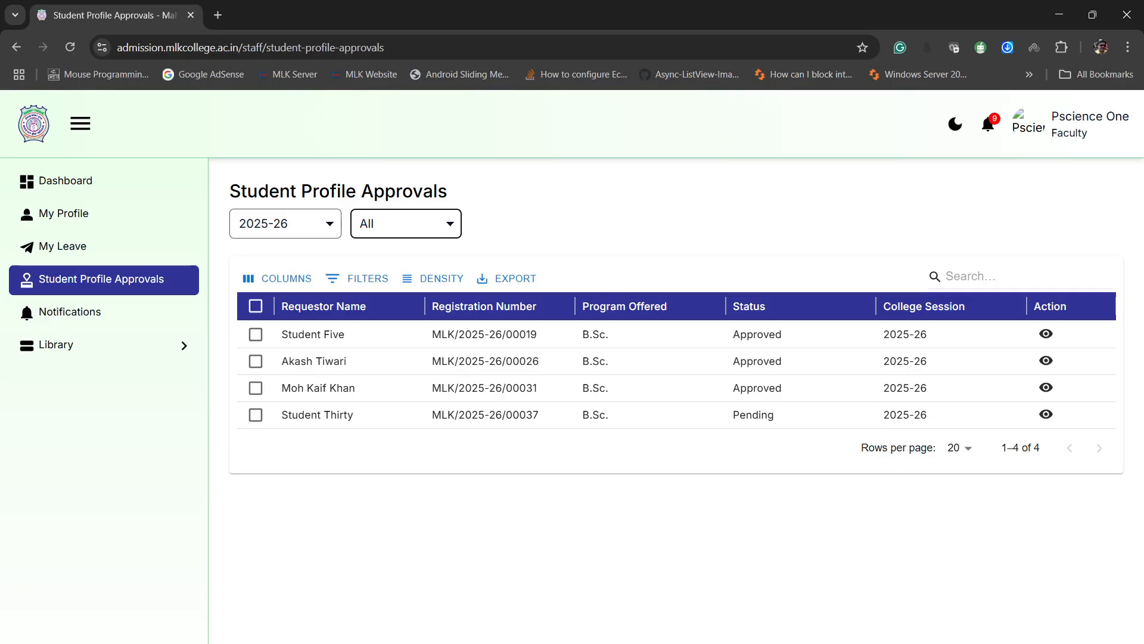
left_click(371, 274)
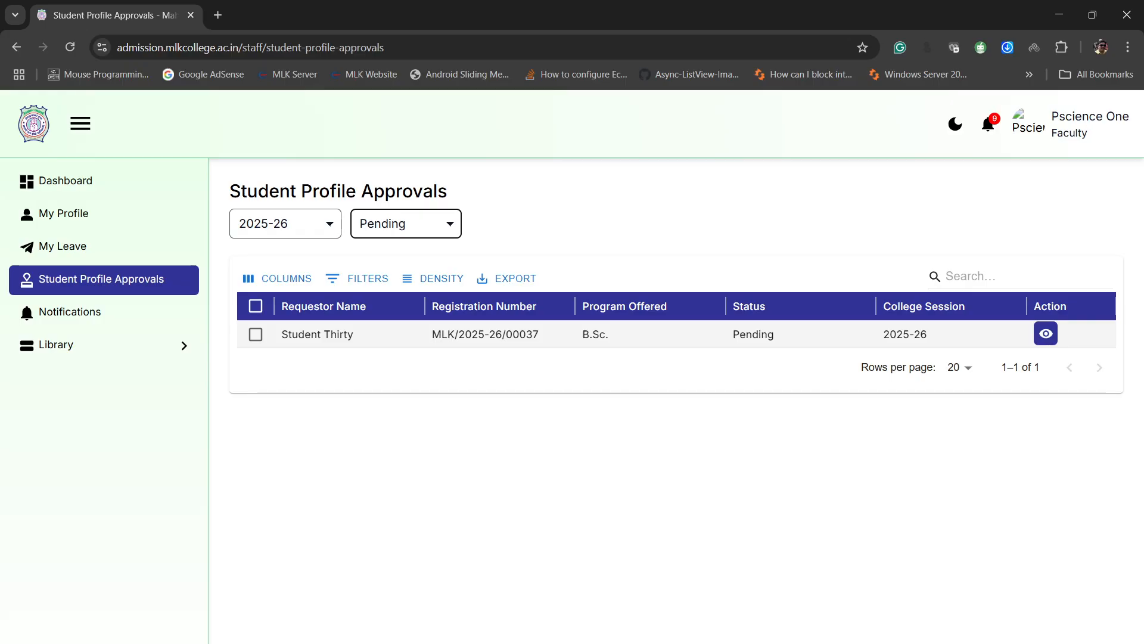
- Open the pending B.Sc. profile request and examine its personal, address, parent and qualification details
left_click(1046, 333)
scroll(670, 399, "down", 2)
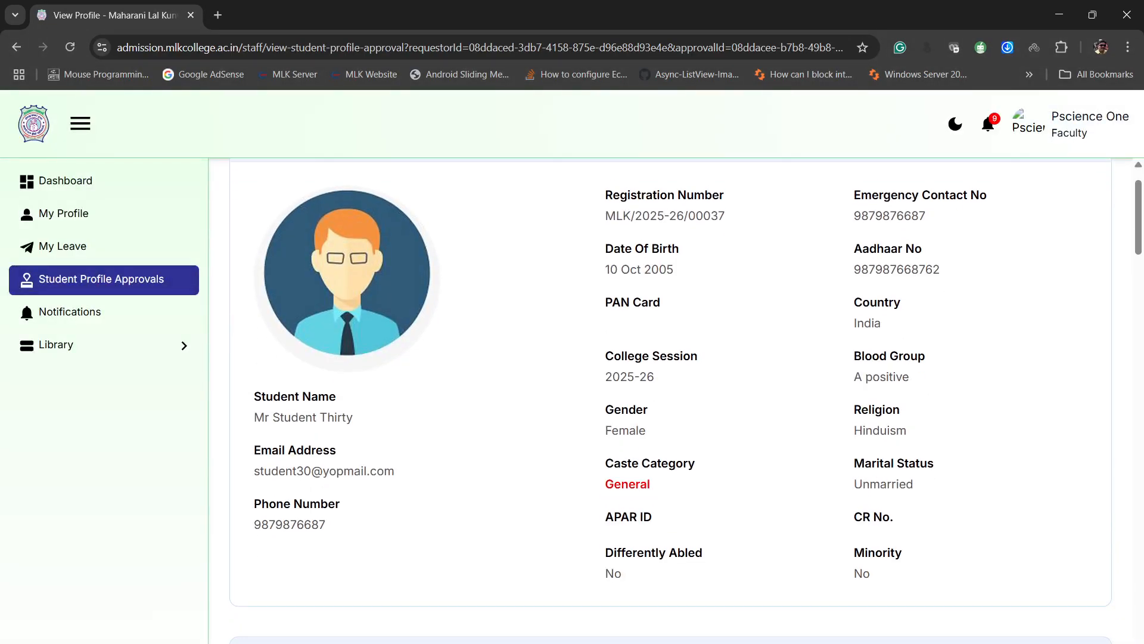
scroll(670, 399, "up", 1)
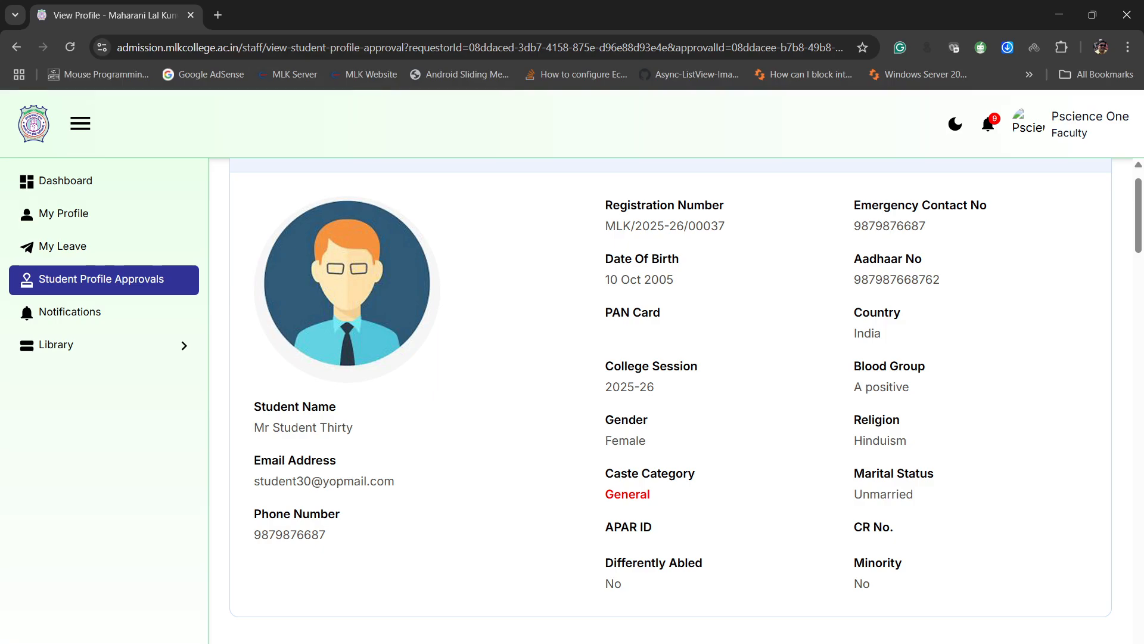
scroll(670, 404, "down", 1)
scroll(670, 399, "down", 3)
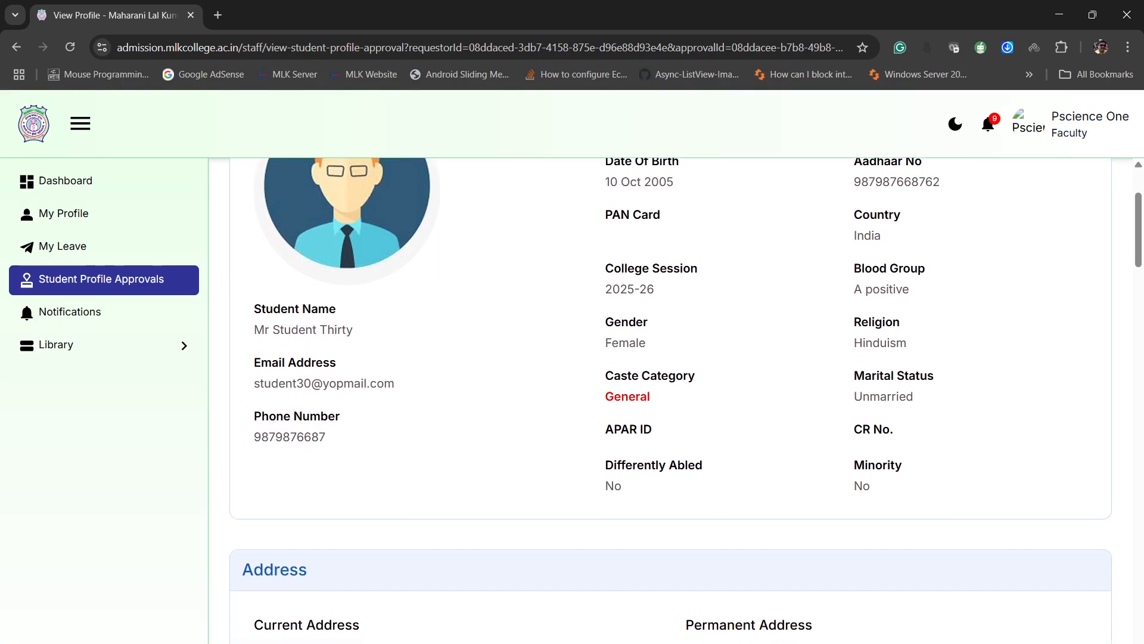
scroll(670, 399, "down", 12)
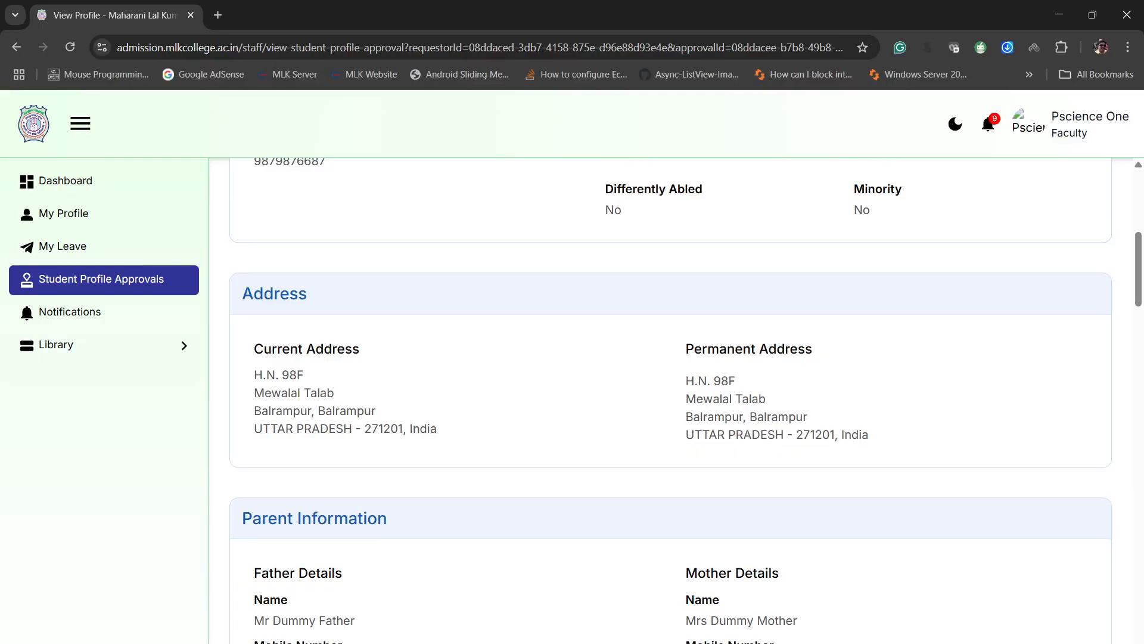
scroll(670, 399, "down", 14)
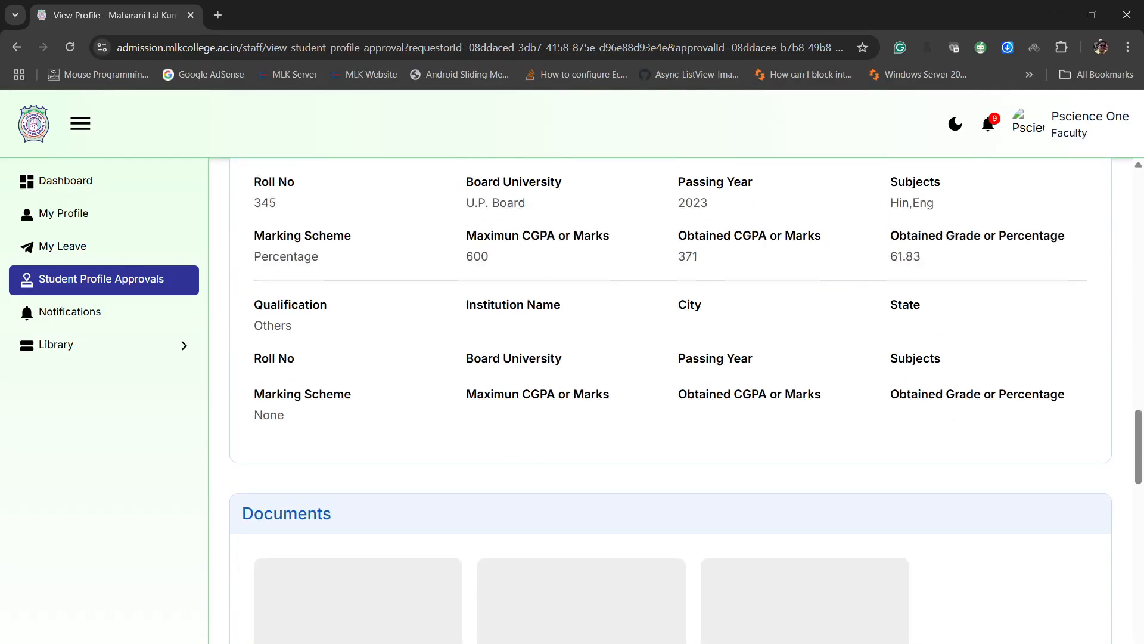
scroll(671, 399, "up", 1)
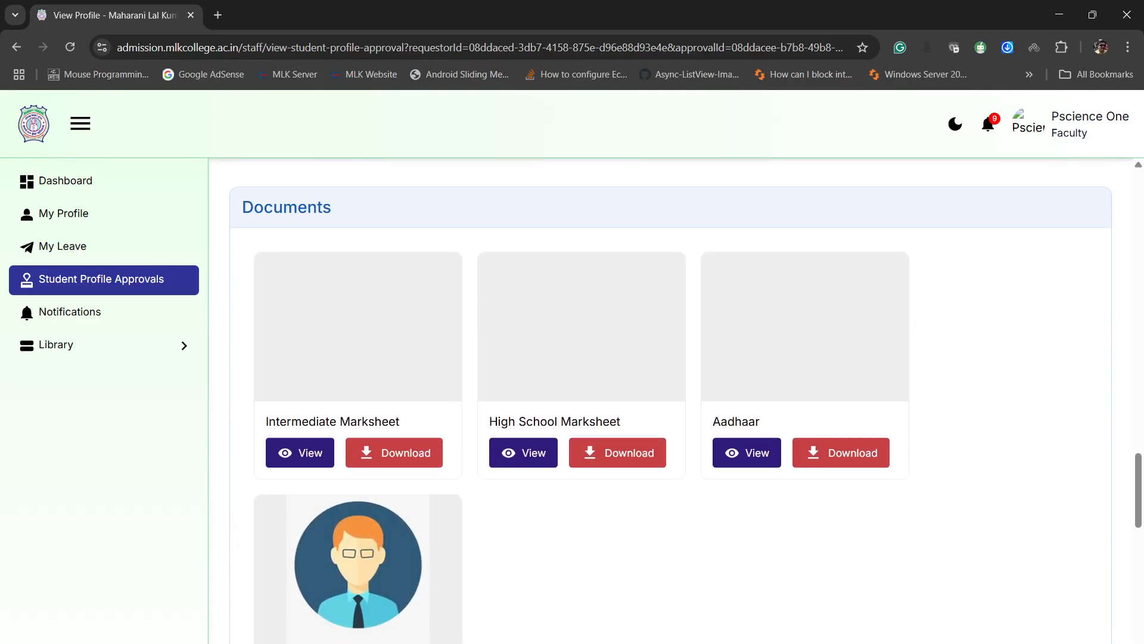
- View the uploaded Intermediate Marksheet and Aadhaar documents, closing each one after inspection
left_click(300, 452)
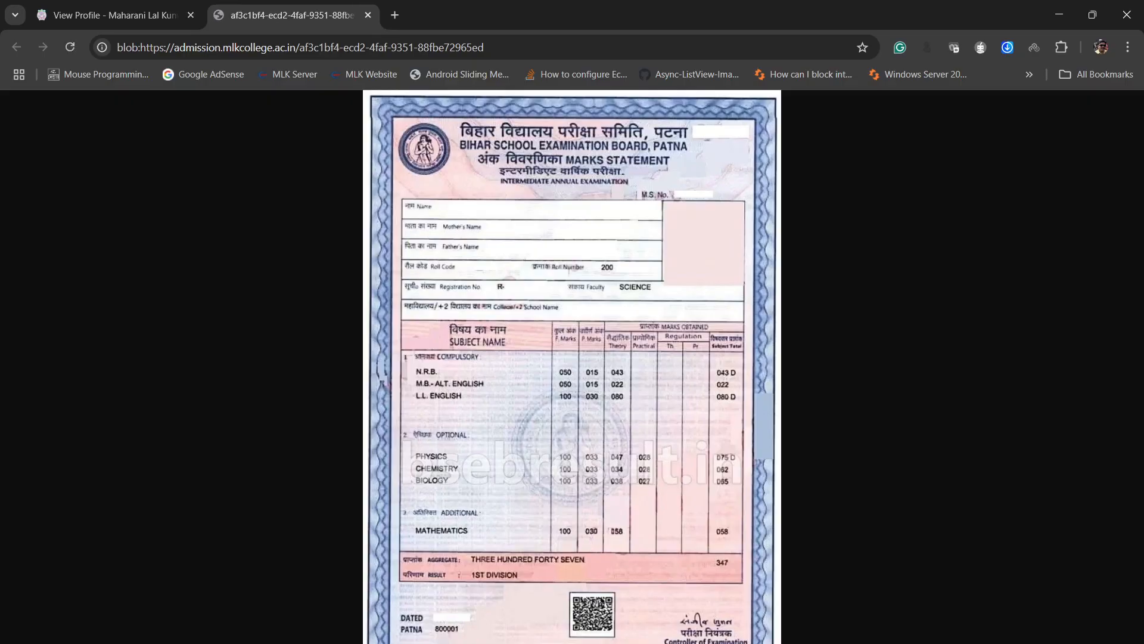
left_click(368, 15)
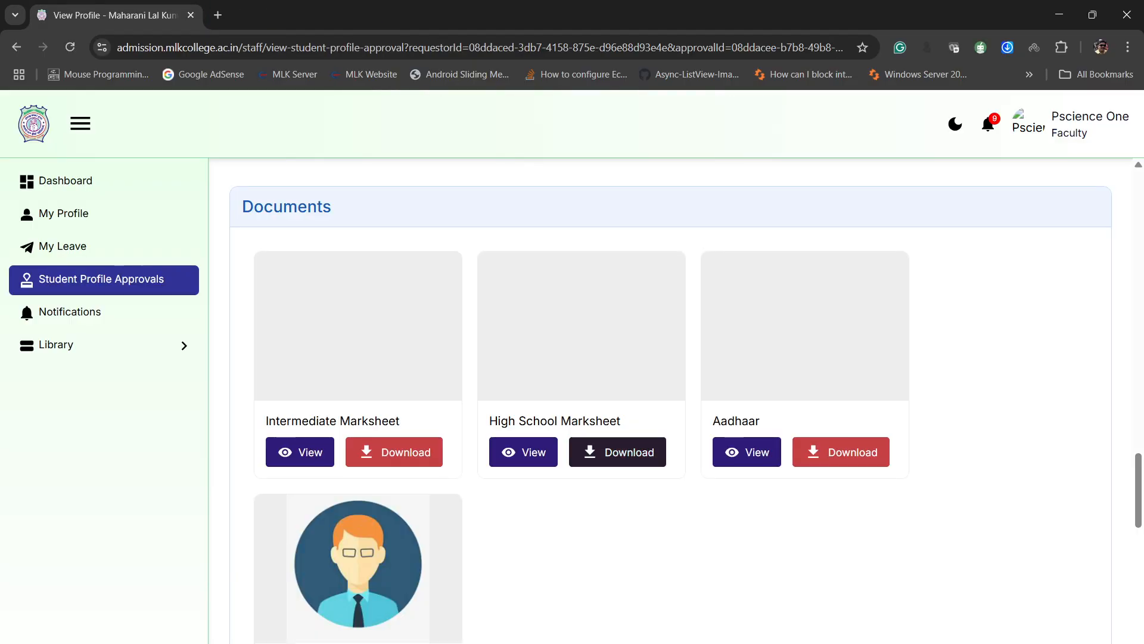
left_click(747, 452)
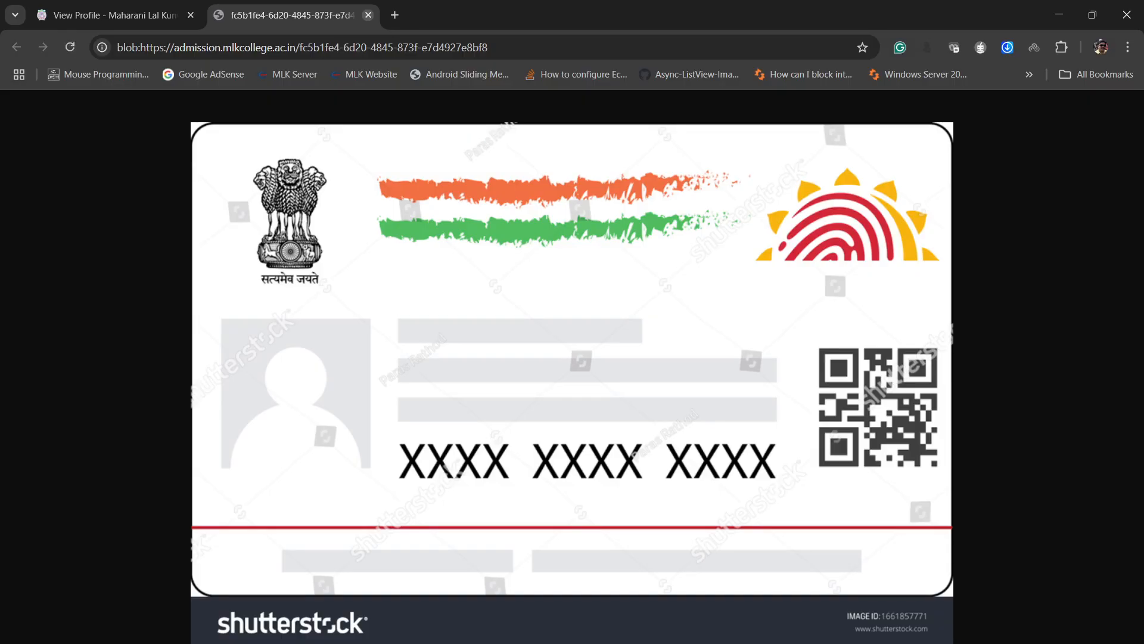
left_click(368, 15)
- Examine the Fee Detail section and the total, used and available non-EWS seats in the Seat Overview
scroll(671, 399, "down", 5)
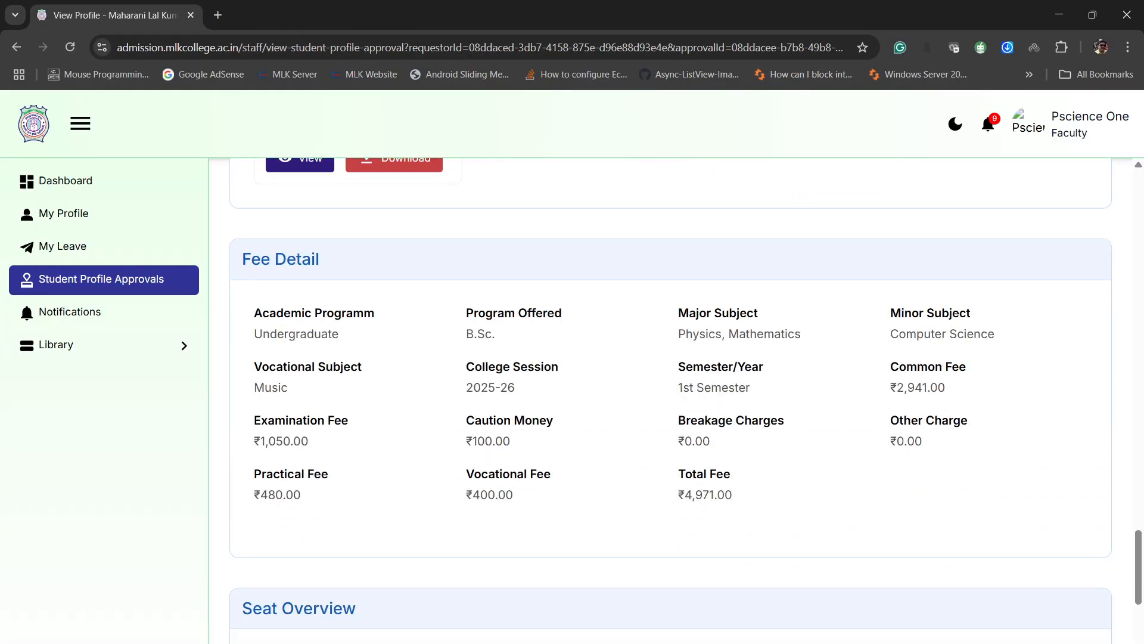
scroll(671, 399, "down", 6)
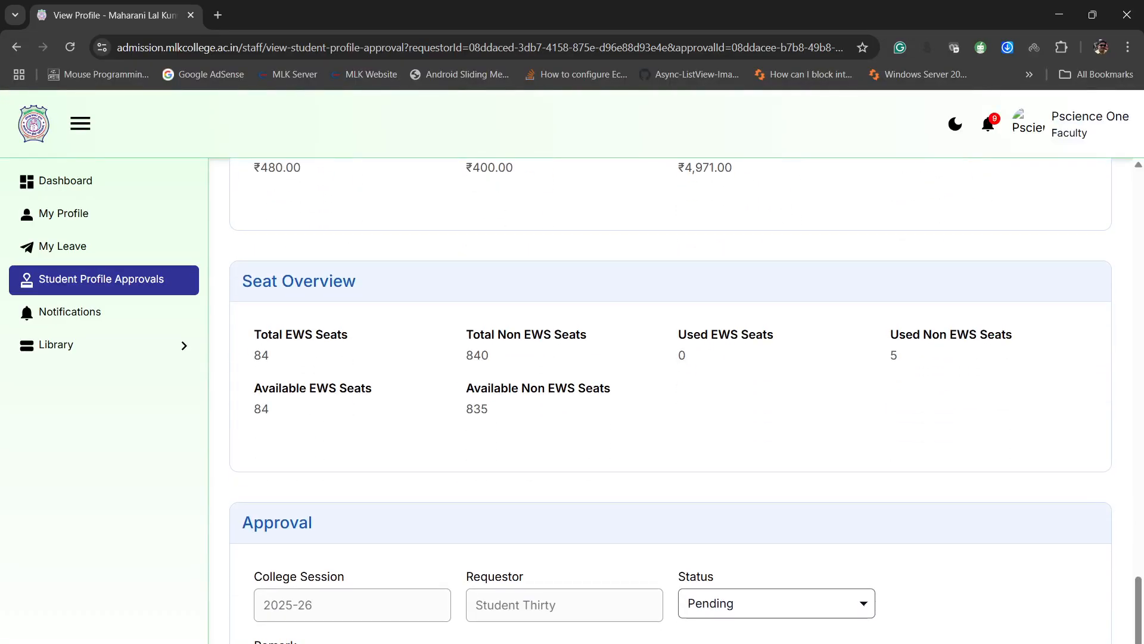
scroll(671, 400, "up", 1)
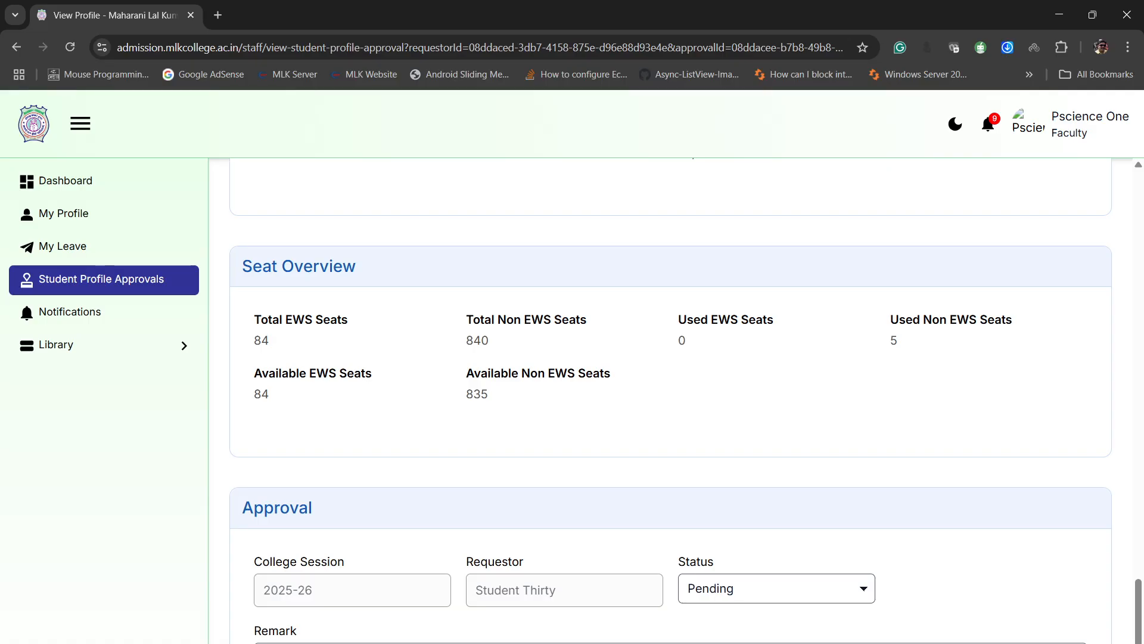
double_click(477, 340)
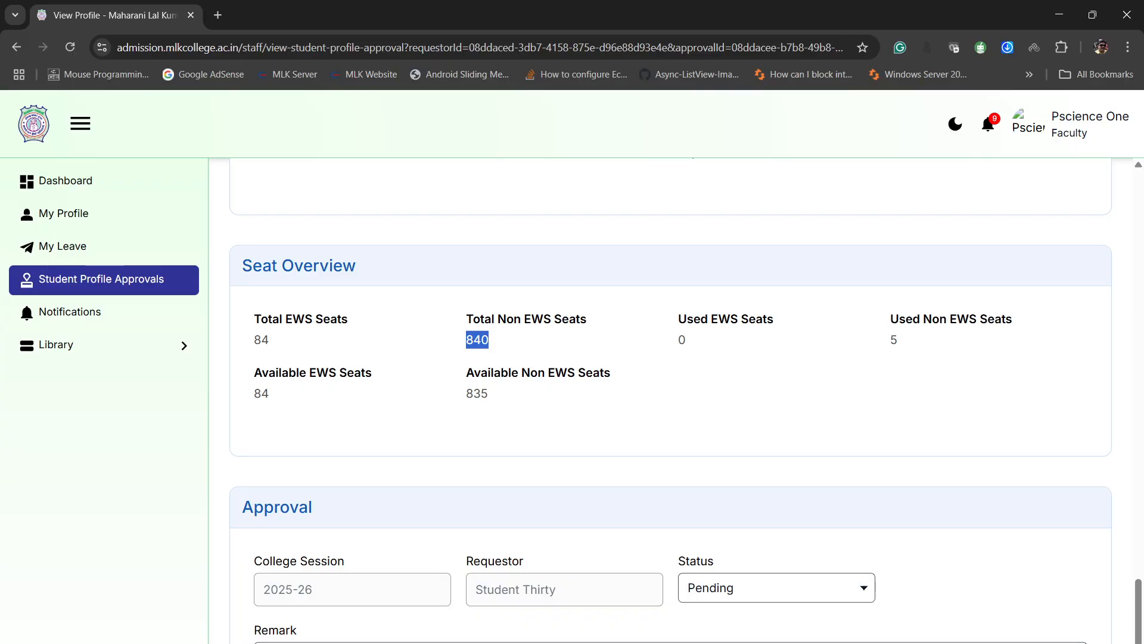
double_click(478, 393)
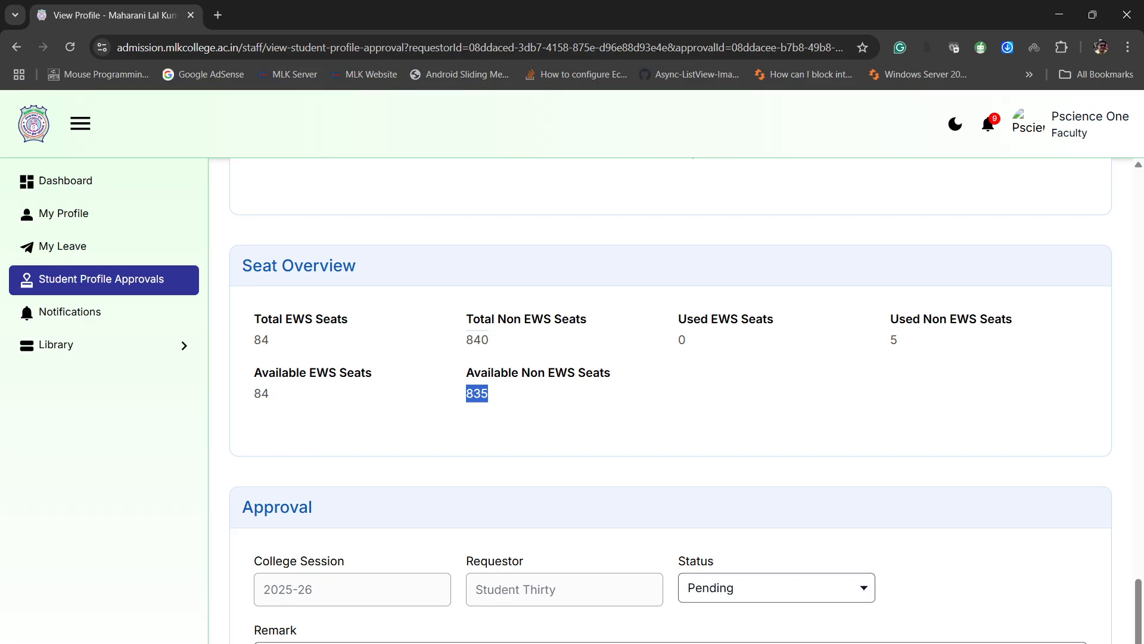
double_click(894, 339)
scroll(670, 400, "down", 2)
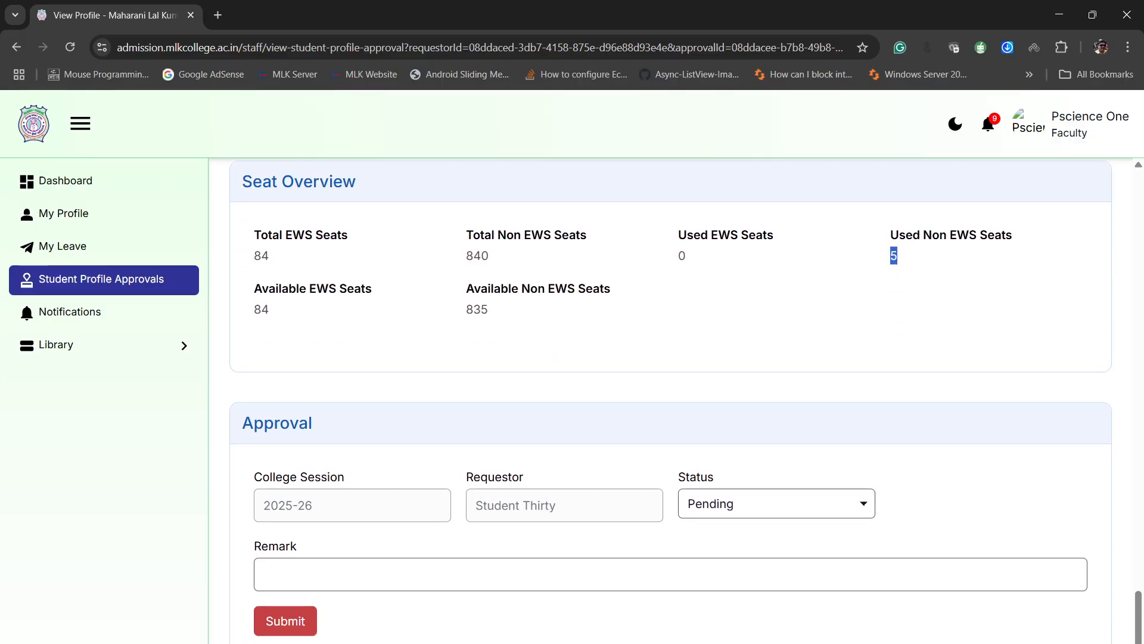
left_click(921, 298)
scroll(920, 298, "down", 1)
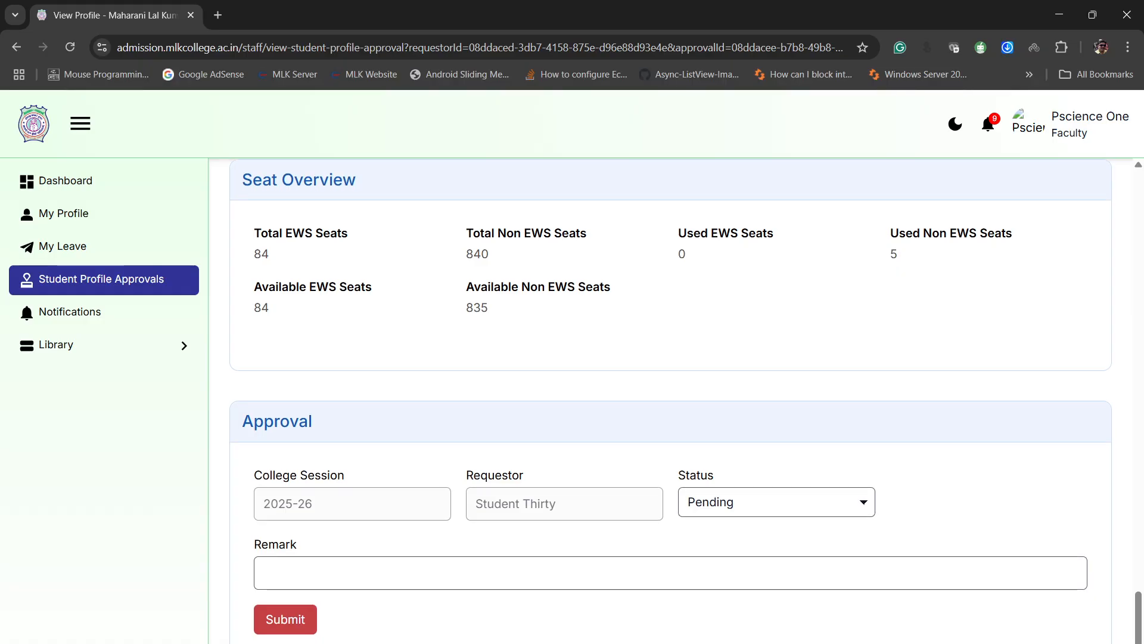
- Set the profile's approval status to Rejected
left_click(776, 503)
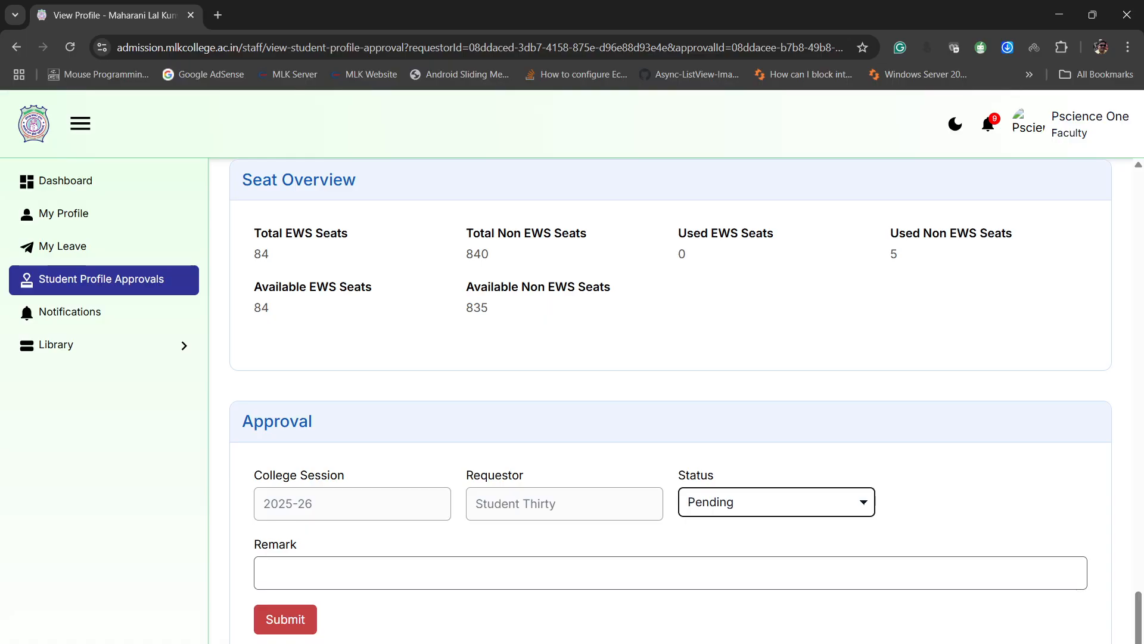
left_click(722, 544)
key("Down")
key("Down")
key("Up")
key("Up")
key("Down")
- Enter the remark "Kindly upload clear documents" and submit the approval decision
left_click(264, 572)
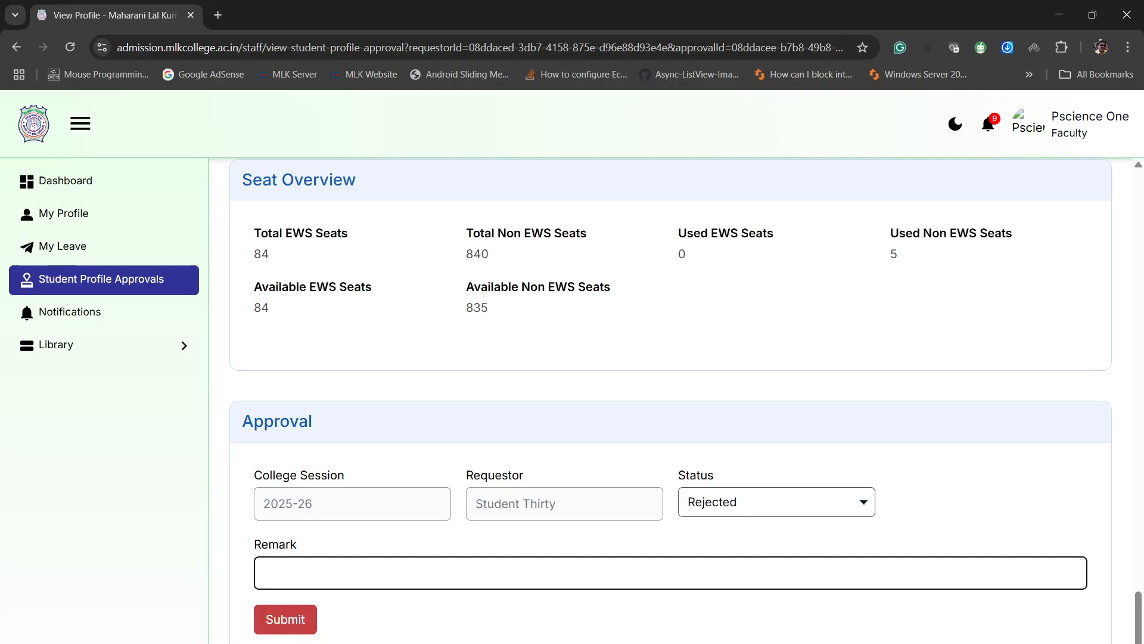
type("Kindly upload clear documents")
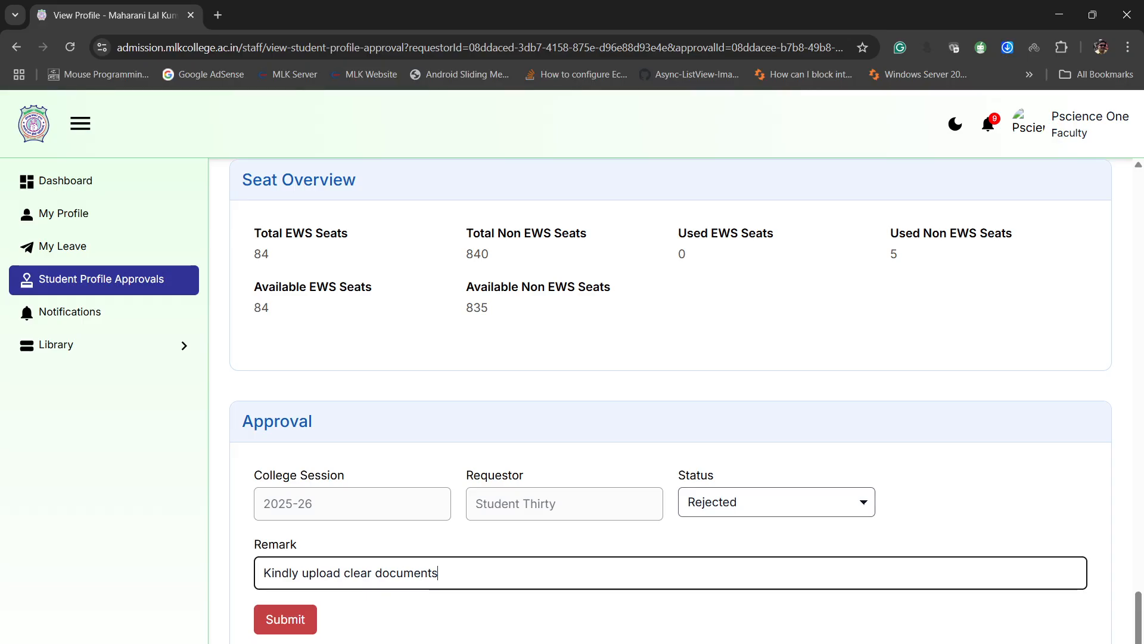
key("ctrl+a")
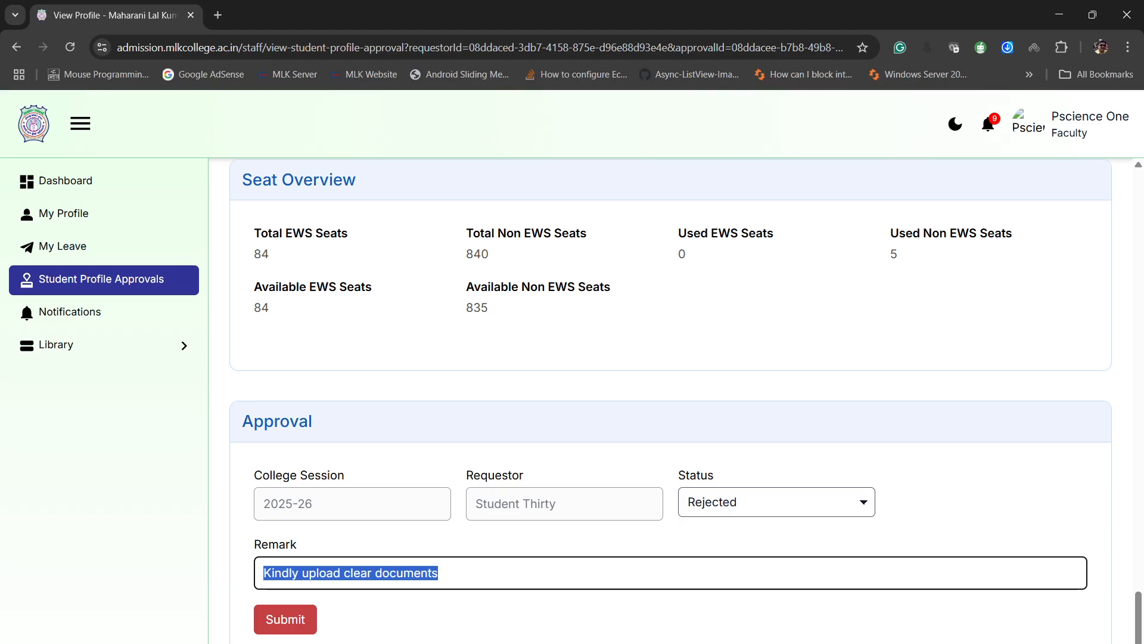
left_click(286, 620)
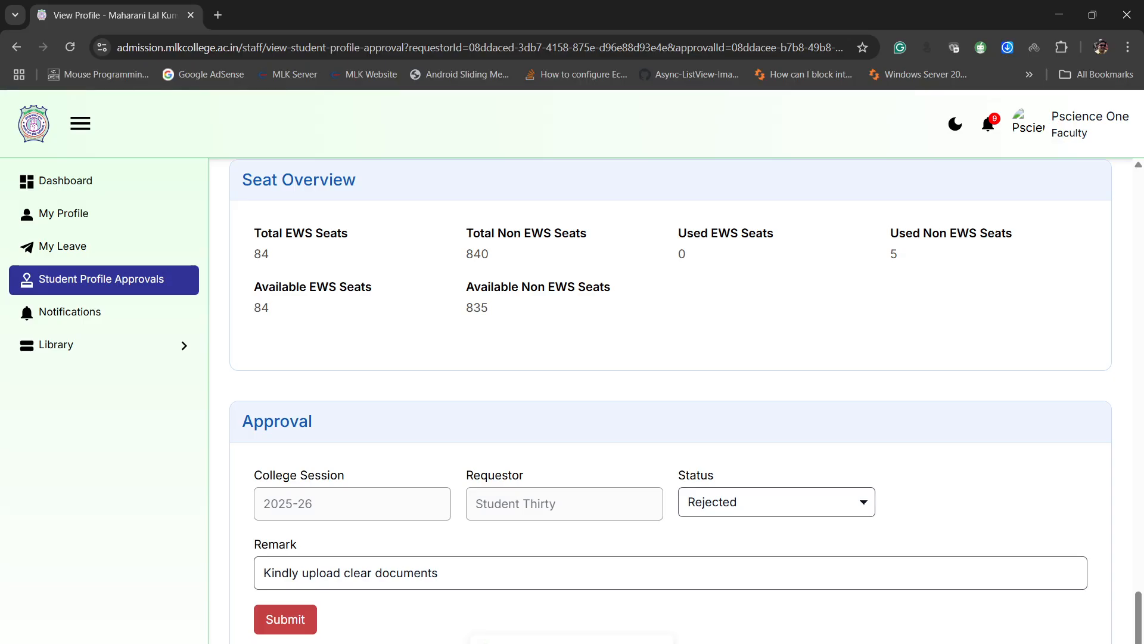
- Log out of the faculty account and log in with the student's e-mail
left_click(1090, 124)
left_click(953, 230)
left_click(542, 427)
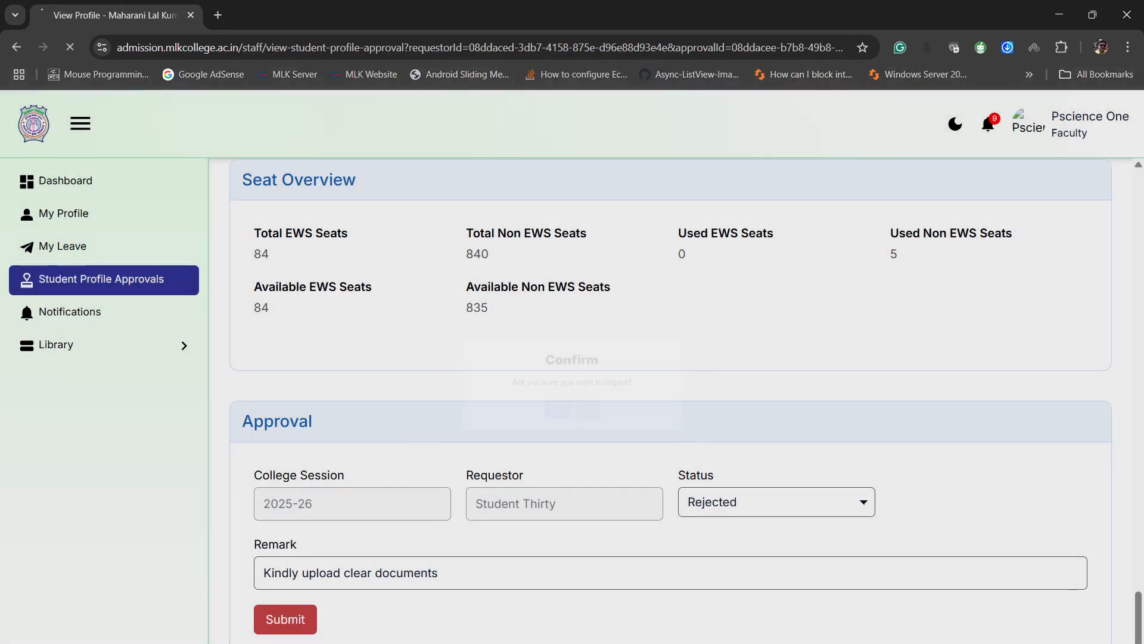
left_click(572, 367)
type("st")
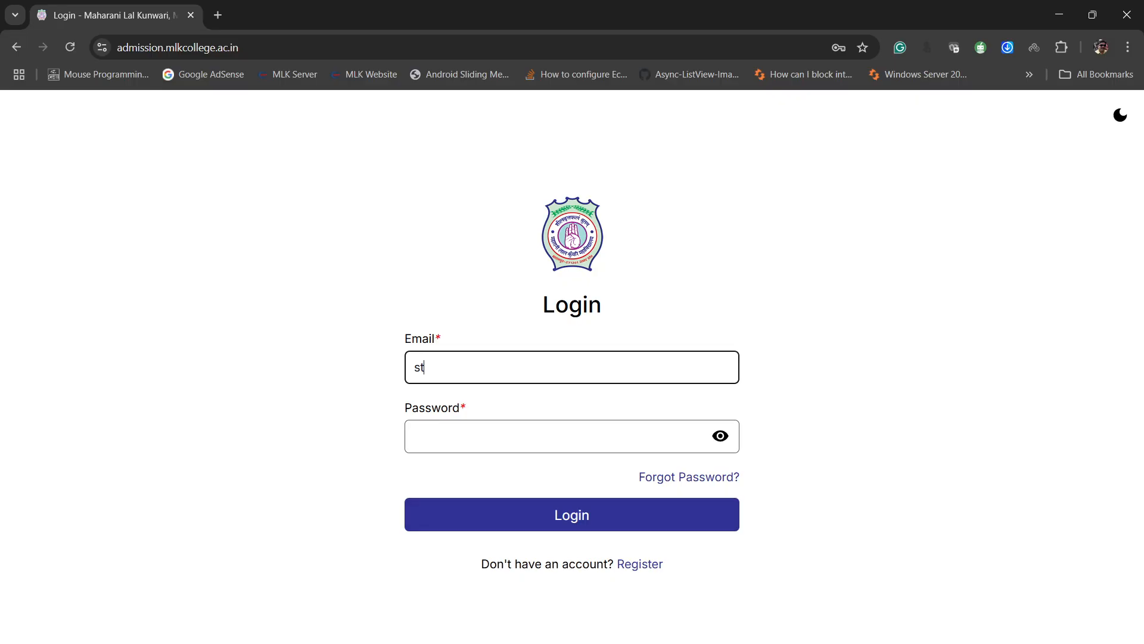
type("udent30")
key("alt+Tab")
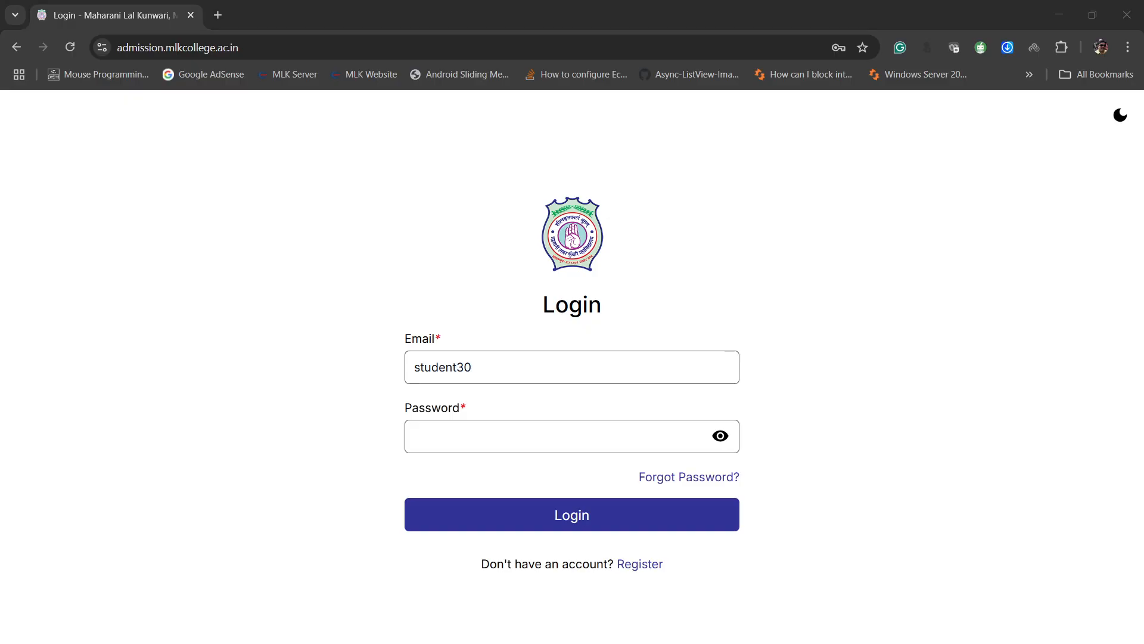
key("Return")
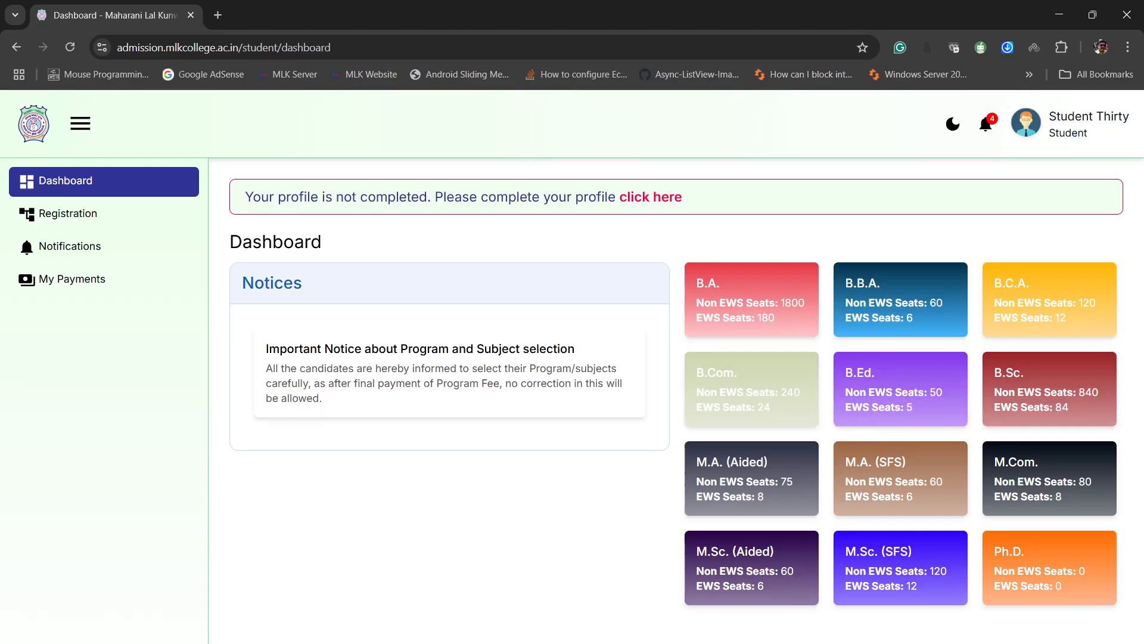
- Read the student's latest notifications, then open the registration and check the approver's status and remark in the Approval section
left_click(985, 123)
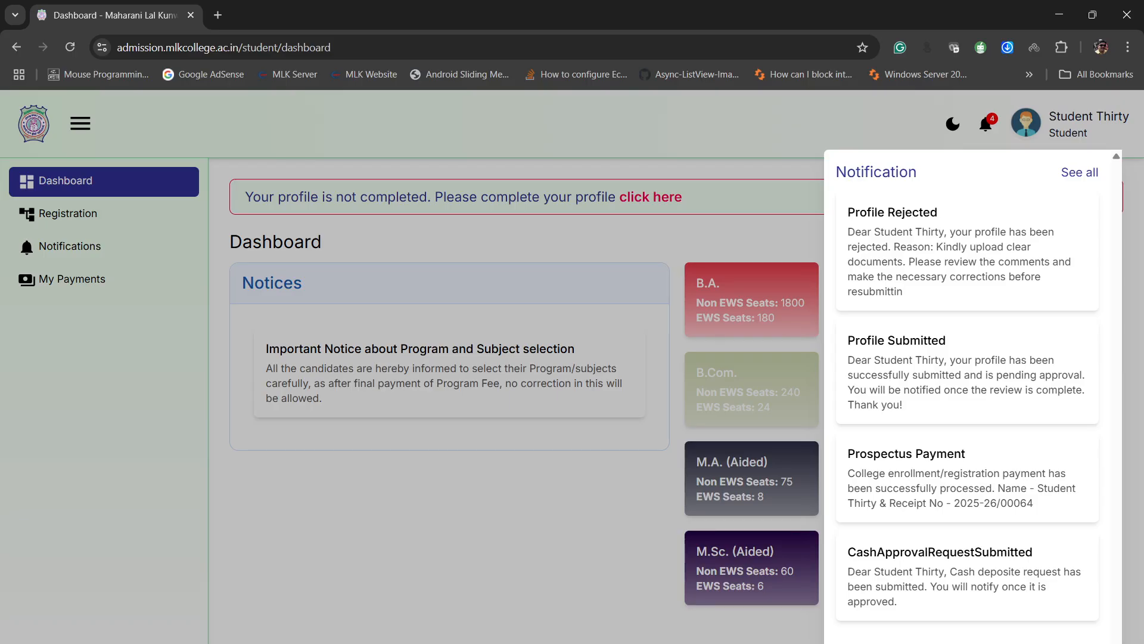
key("Escape")
left_click(650, 197)
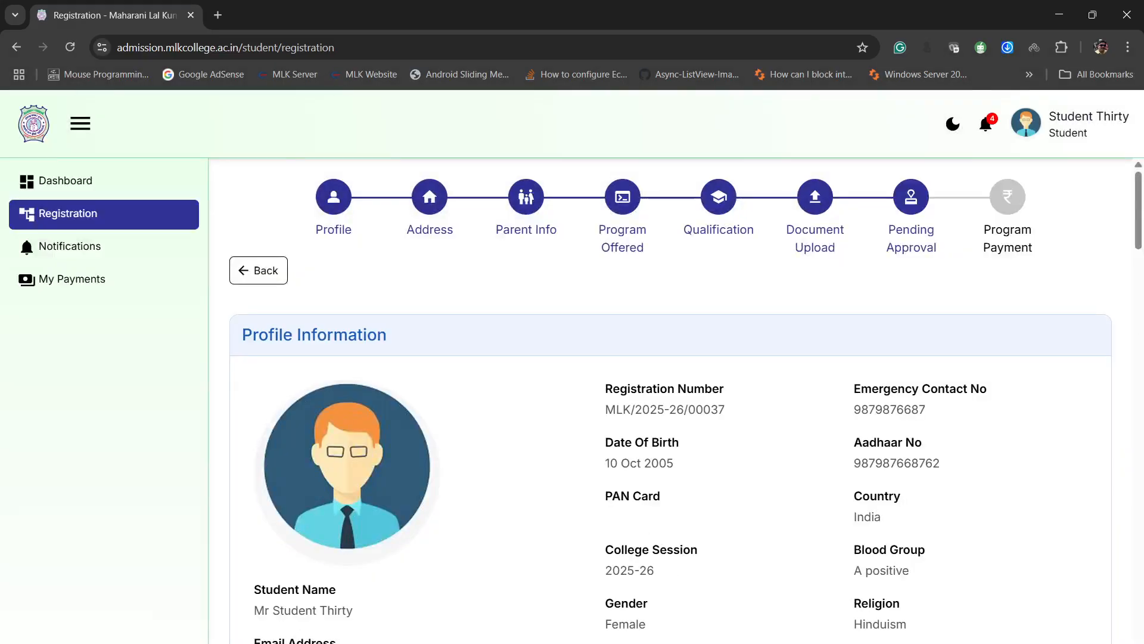
scroll(670, 399, "down", 10)
scroll(670, 400, "down", 15)
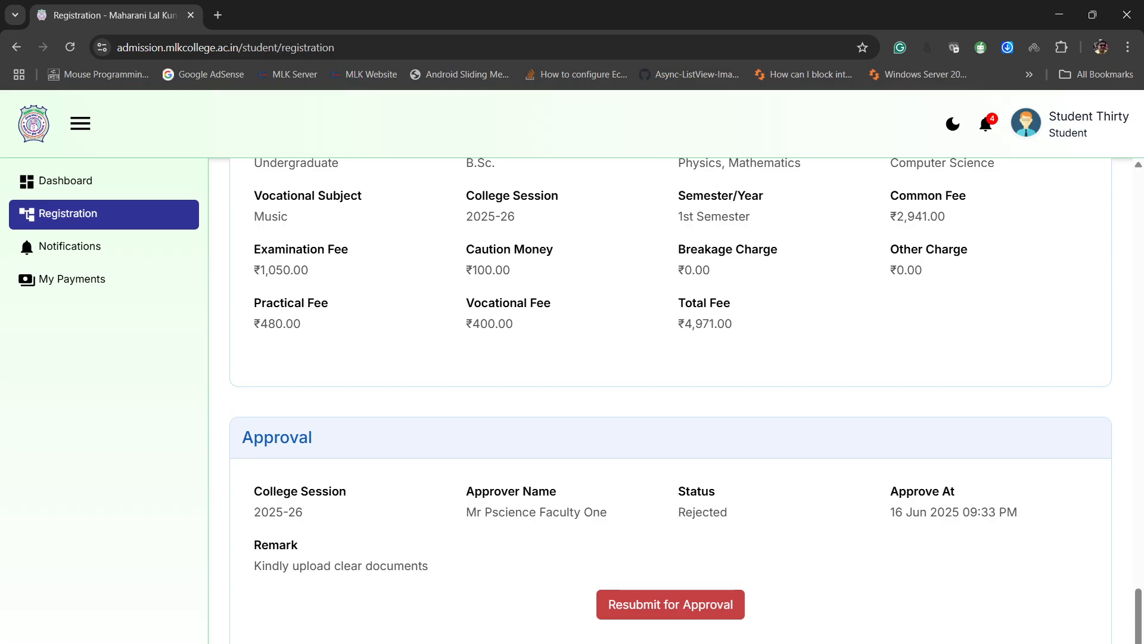
scroll(671, 399, "up", 15)
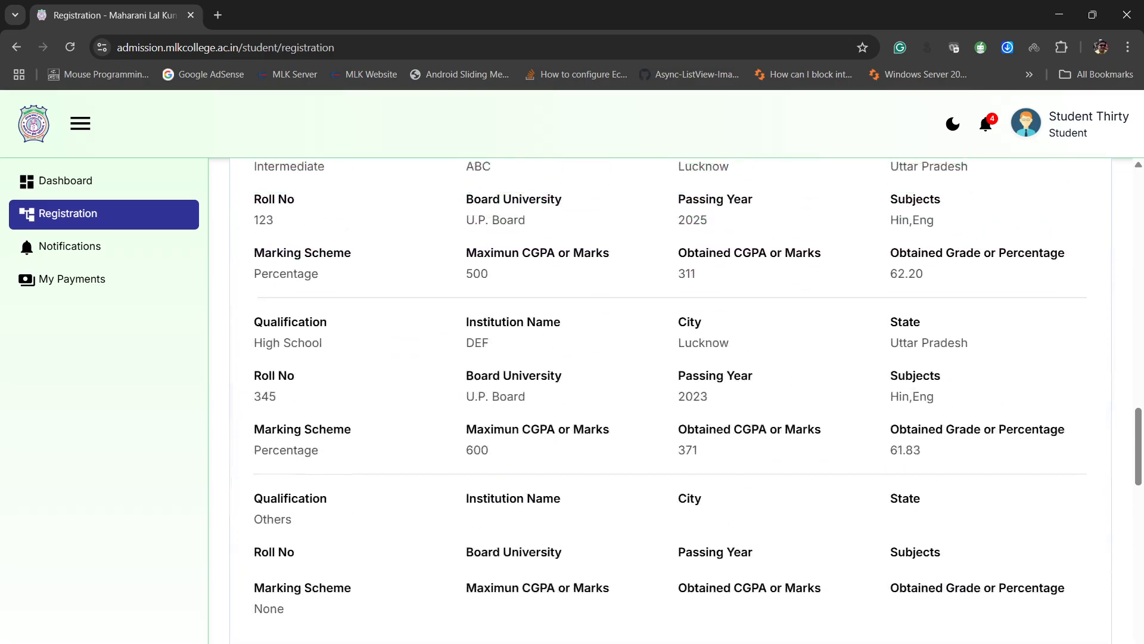
scroll(671, 399, "up", 6)
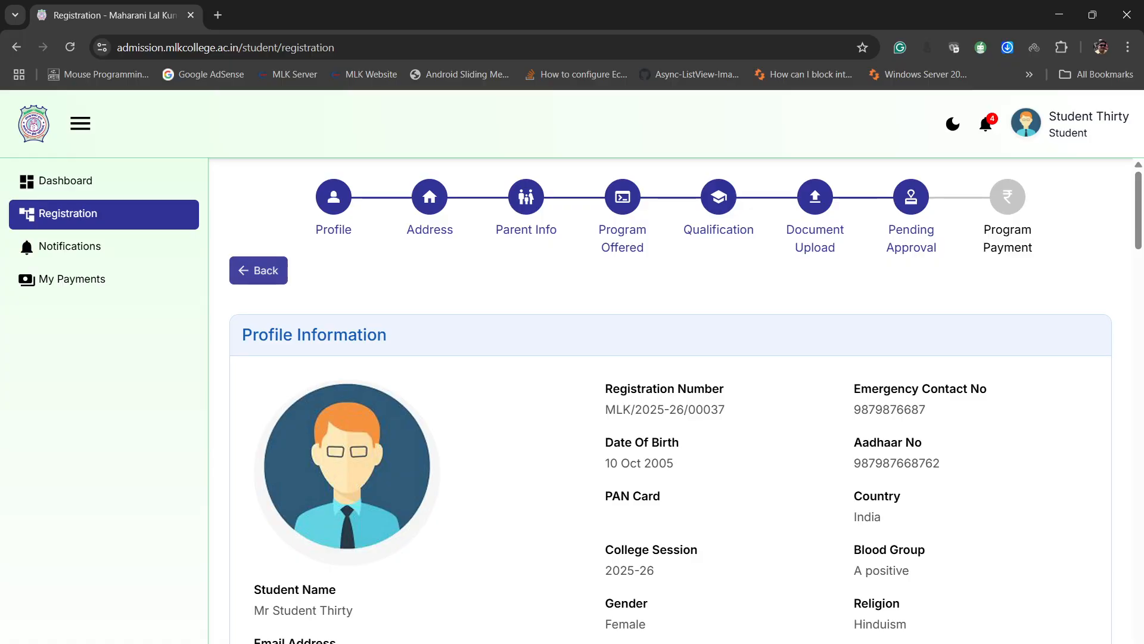
- Return to the Document Upload stage, delete the Aadhaar document, upload a replacement file and submit the documents
left_click(259, 270)
scroll(259, 271, "down", 4)
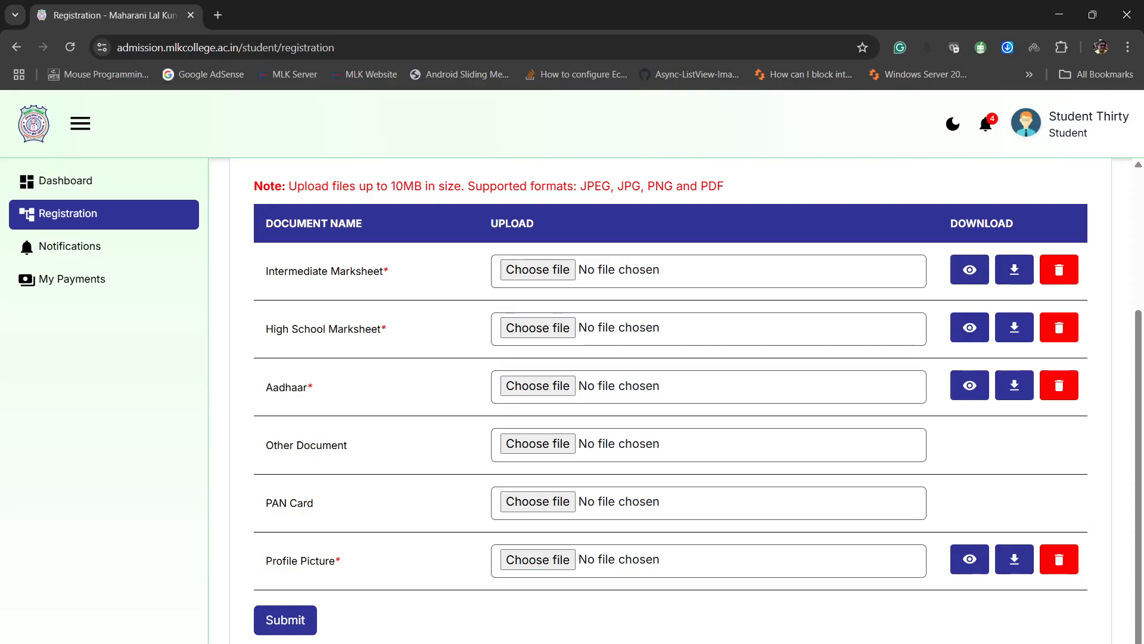
left_click(1059, 386)
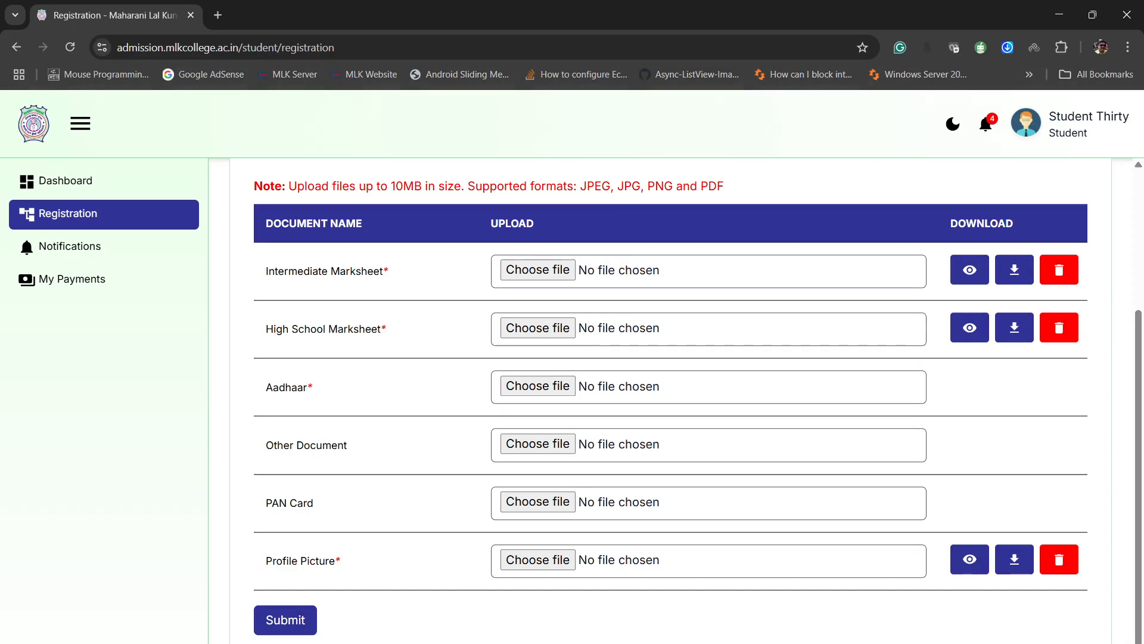
left_click(538, 386)
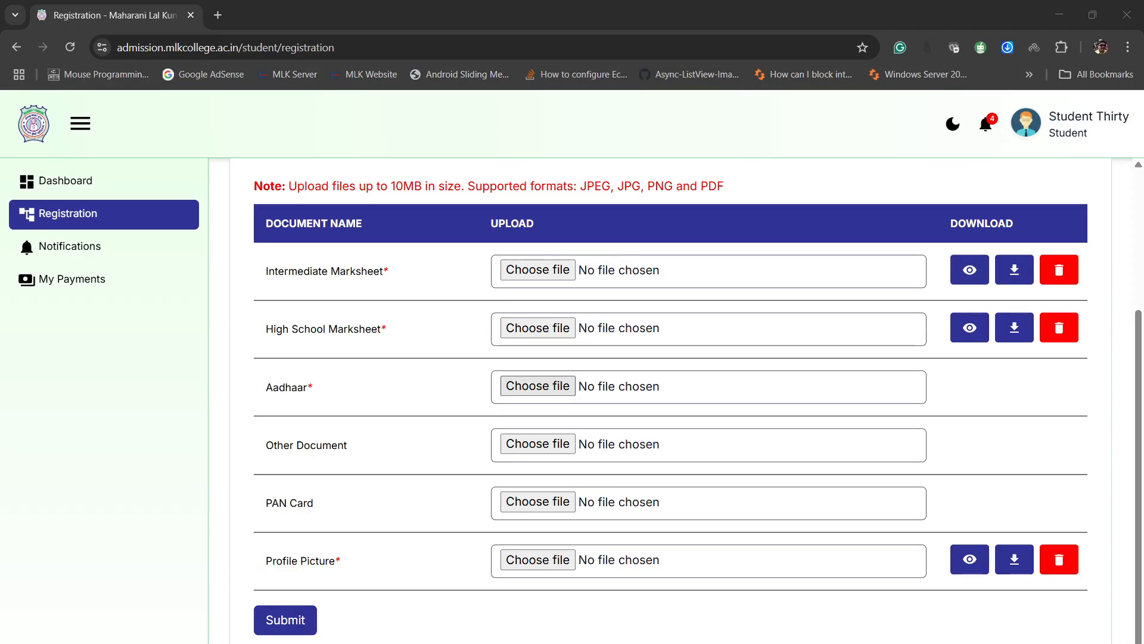
key("Return")
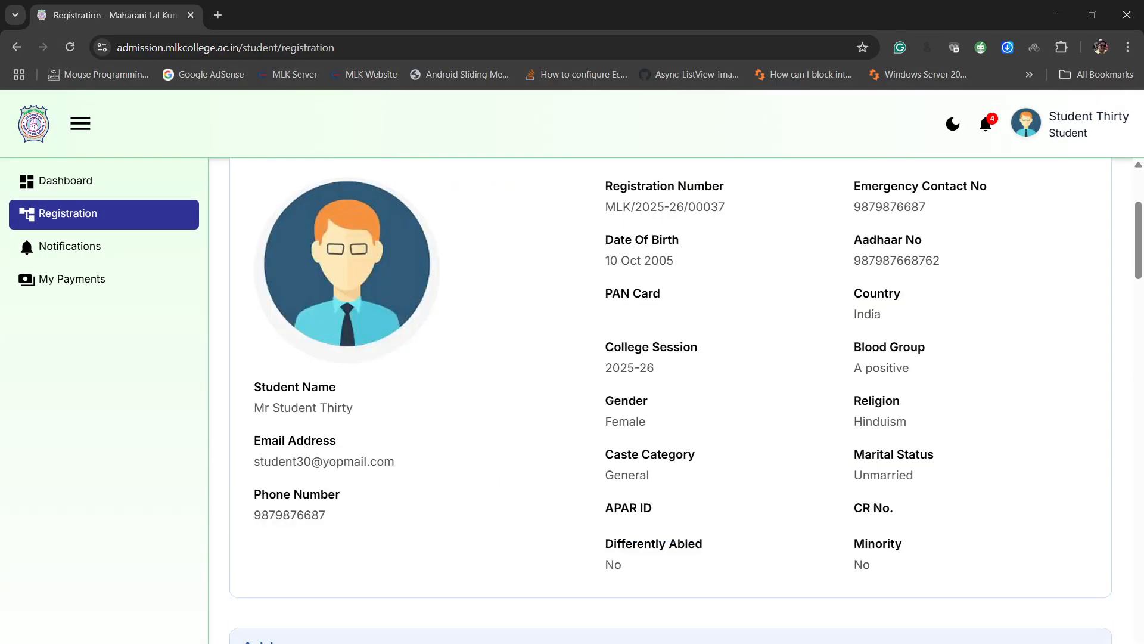
scroll(671, 399, "down", 20)
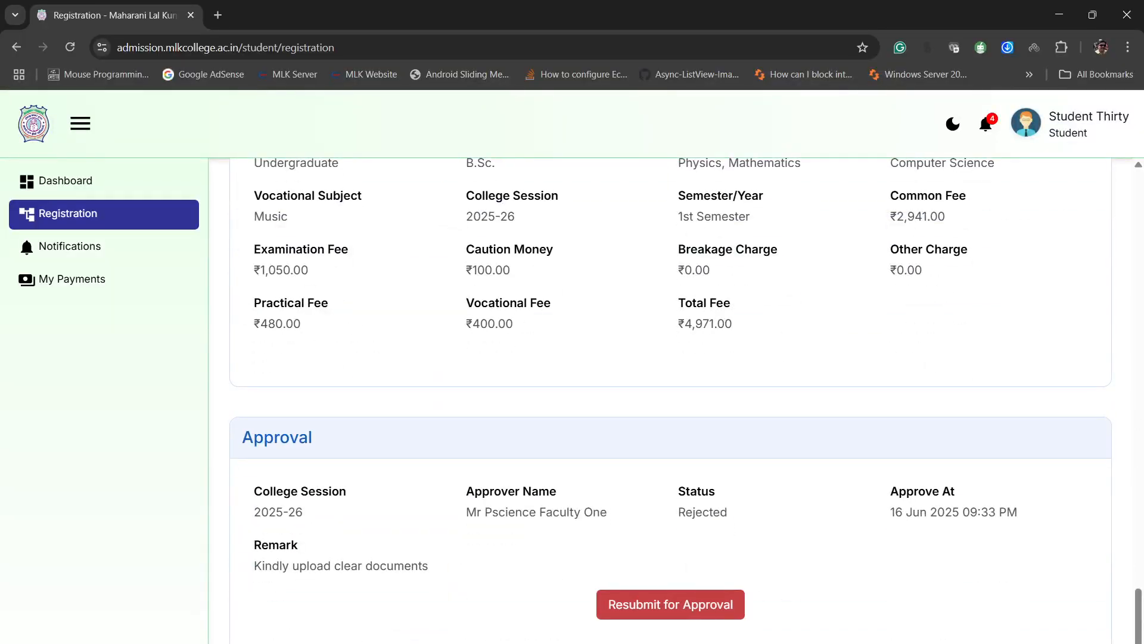
- Resubmit the corrected registration for approval, then log out of the student account
left_click(670, 604)
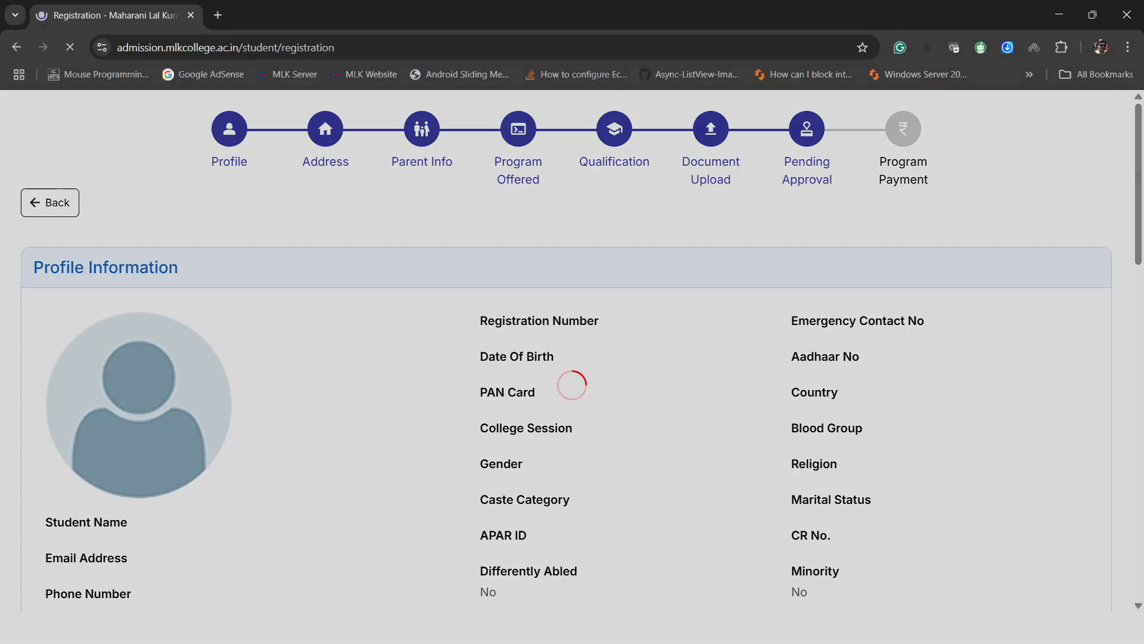
scroll(670, 400, "down", 20)
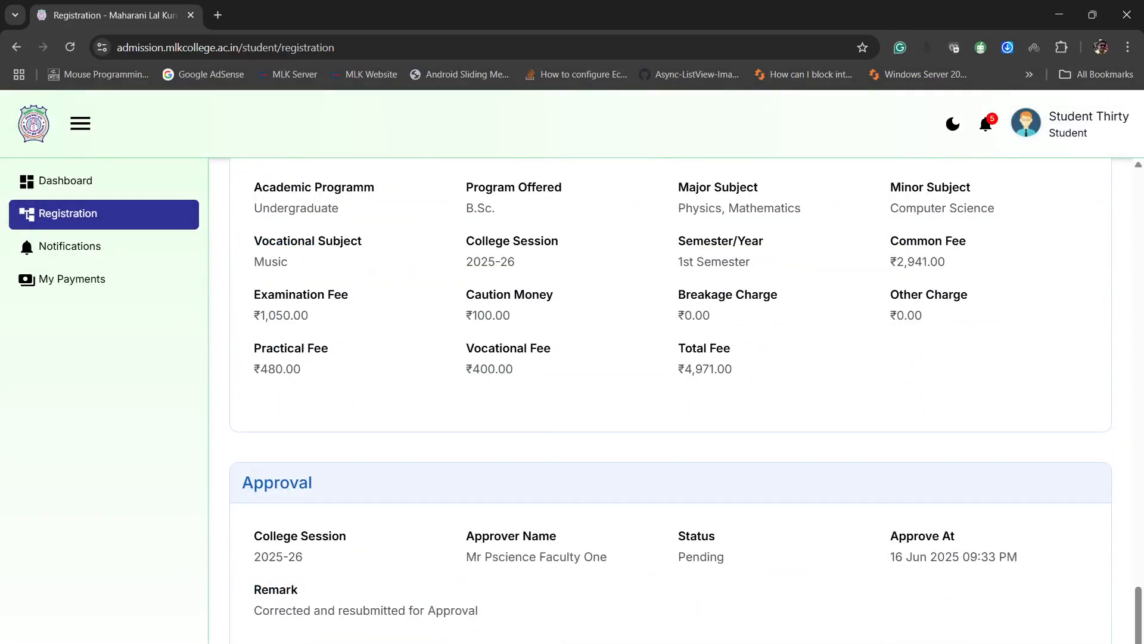
left_click(1072, 124)
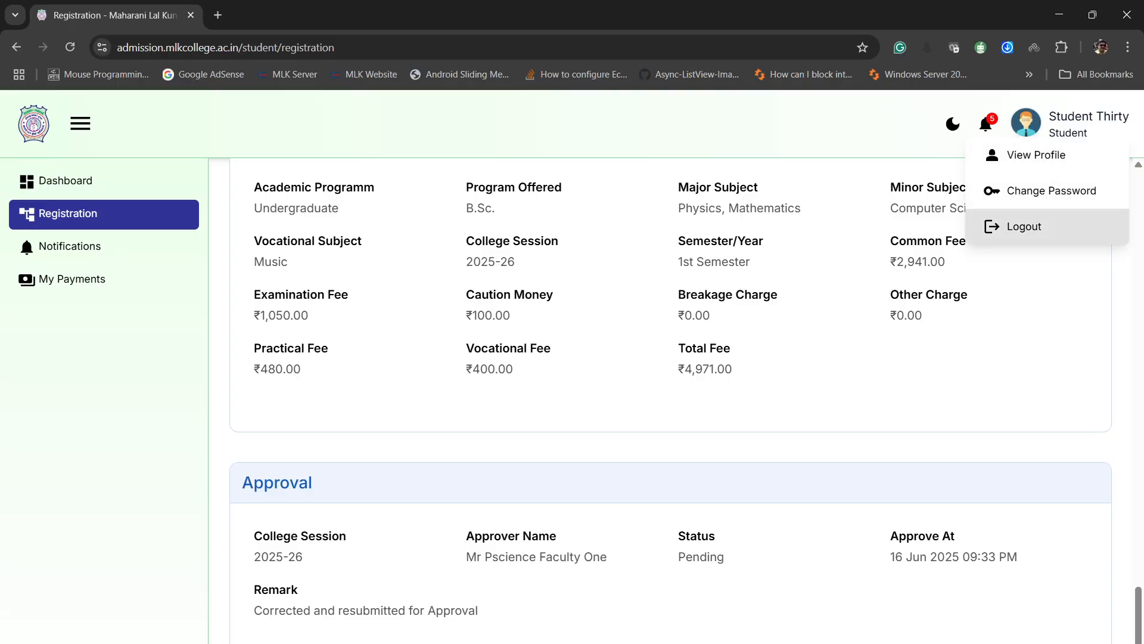
left_click(1023, 226)
left_click(547, 427)
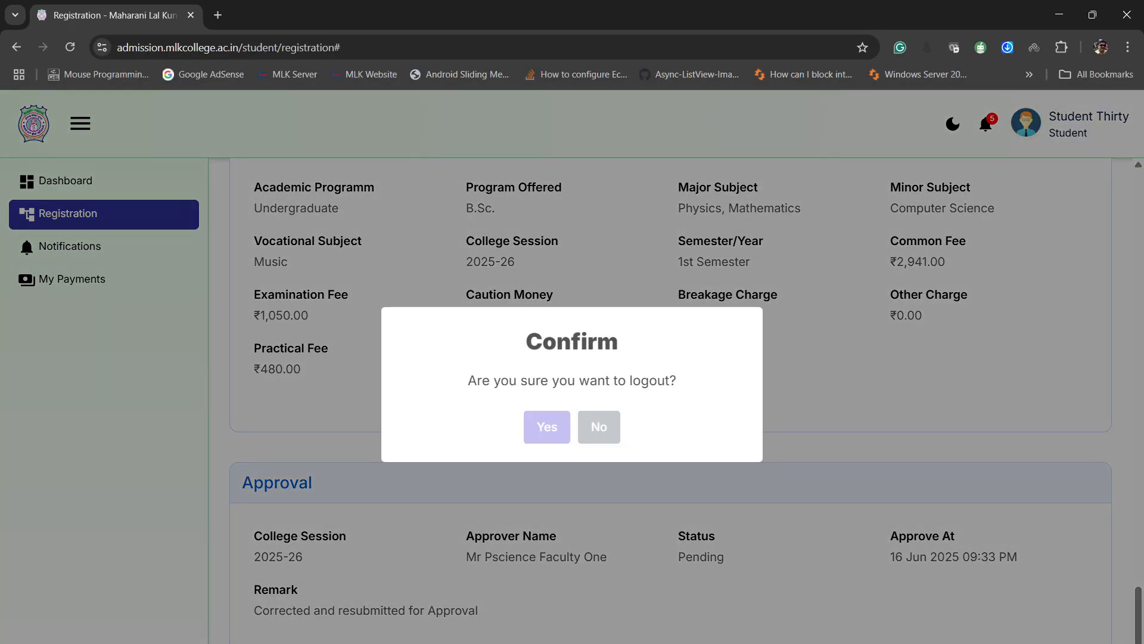
- Log in to the faculty account with its e-mail and saved password
left_click(572, 368)
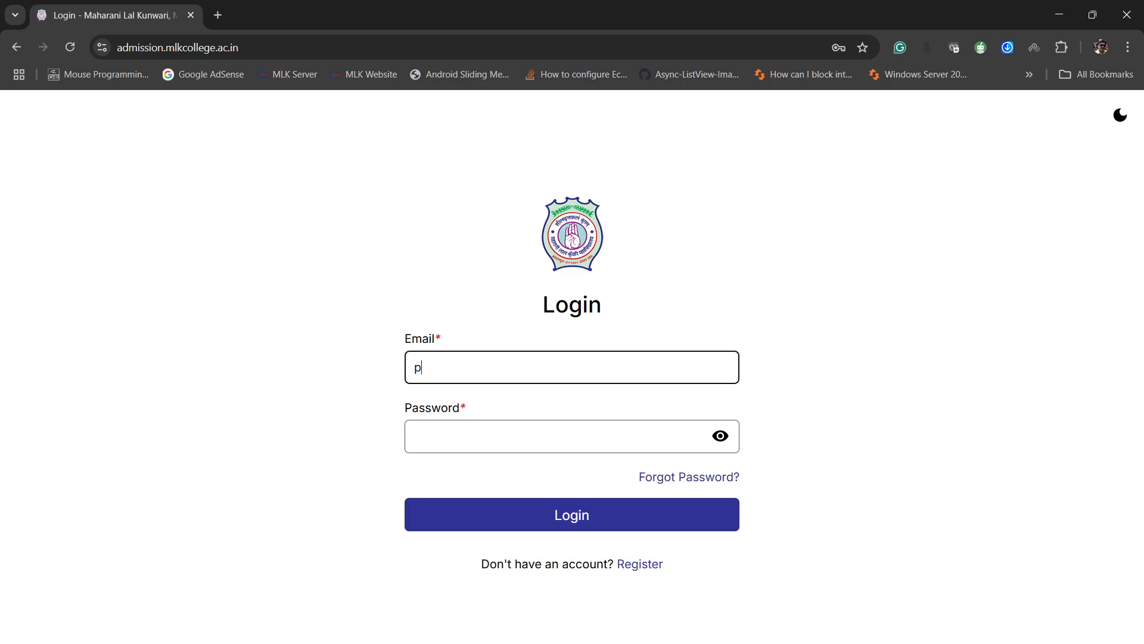
key("Down")
key("Return")
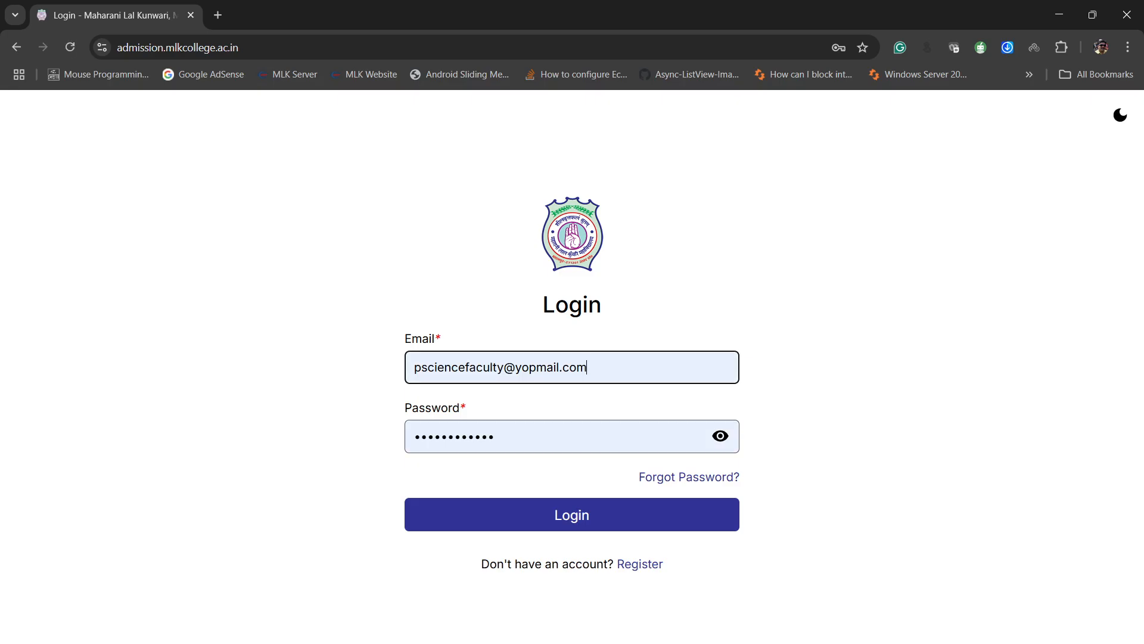
key("Return")
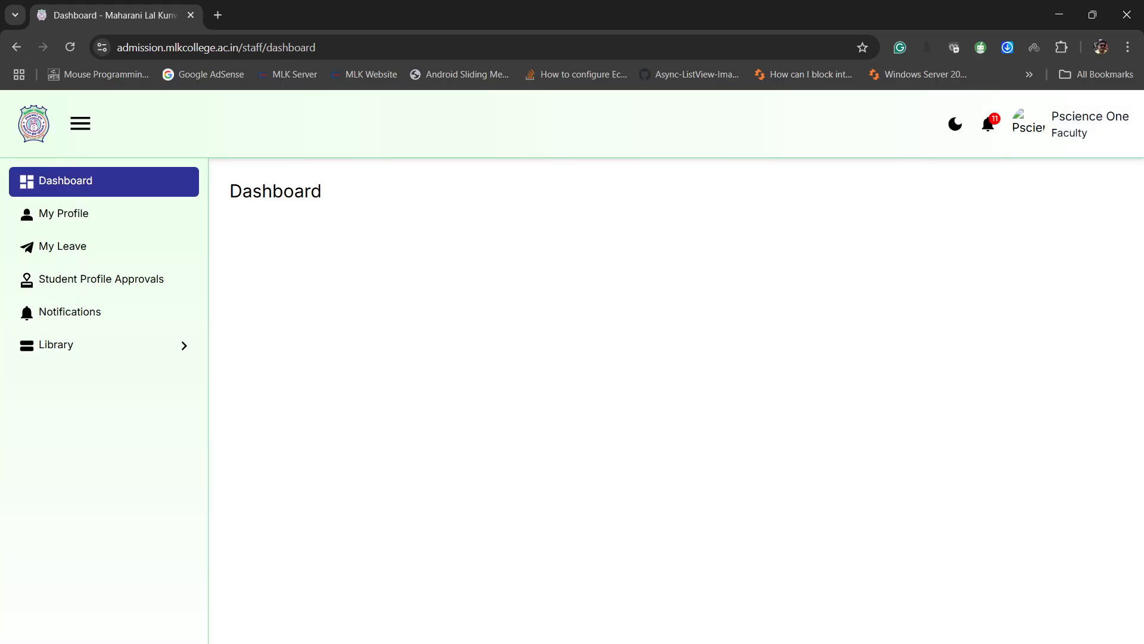
- Open the pending student's request from the Student Profile Approvals list and go to its Approval section
left_click(101, 278)
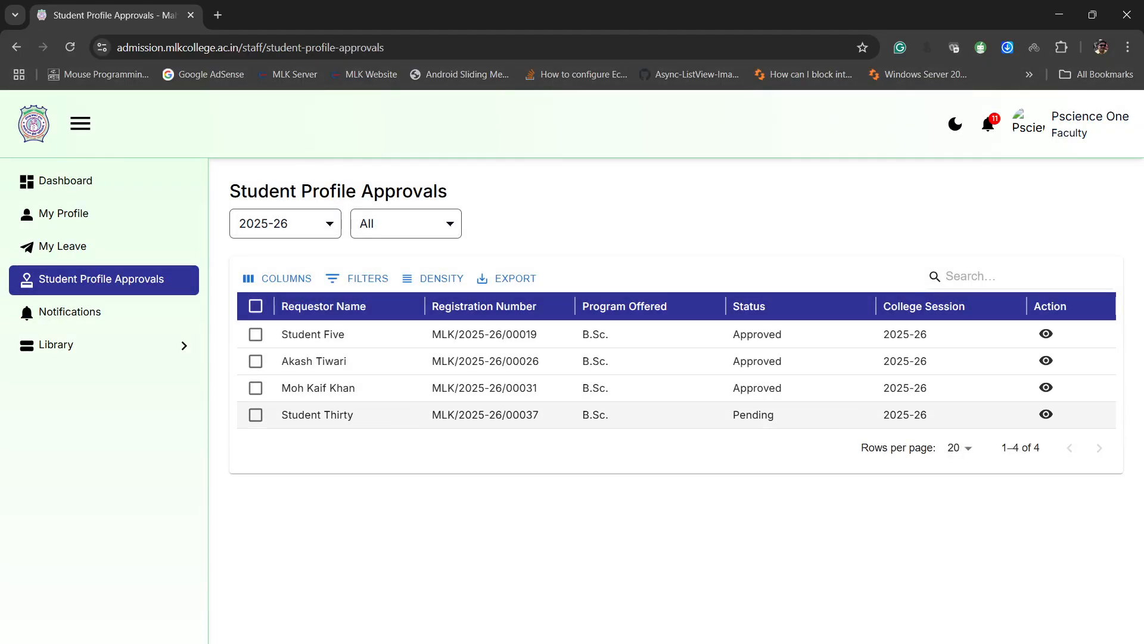
left_click(1046, 414)
scroll(673, 399, "down", 15)
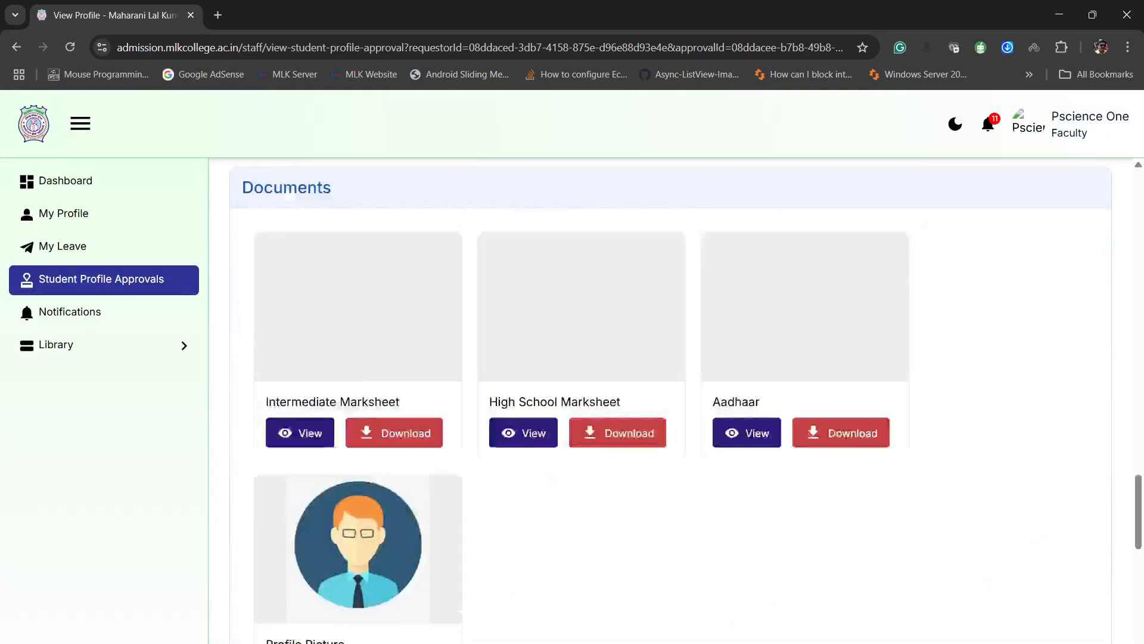
- Set the approval status to Approved, replace the remark with "All OK" and submit the decision
left_click(777, 502)
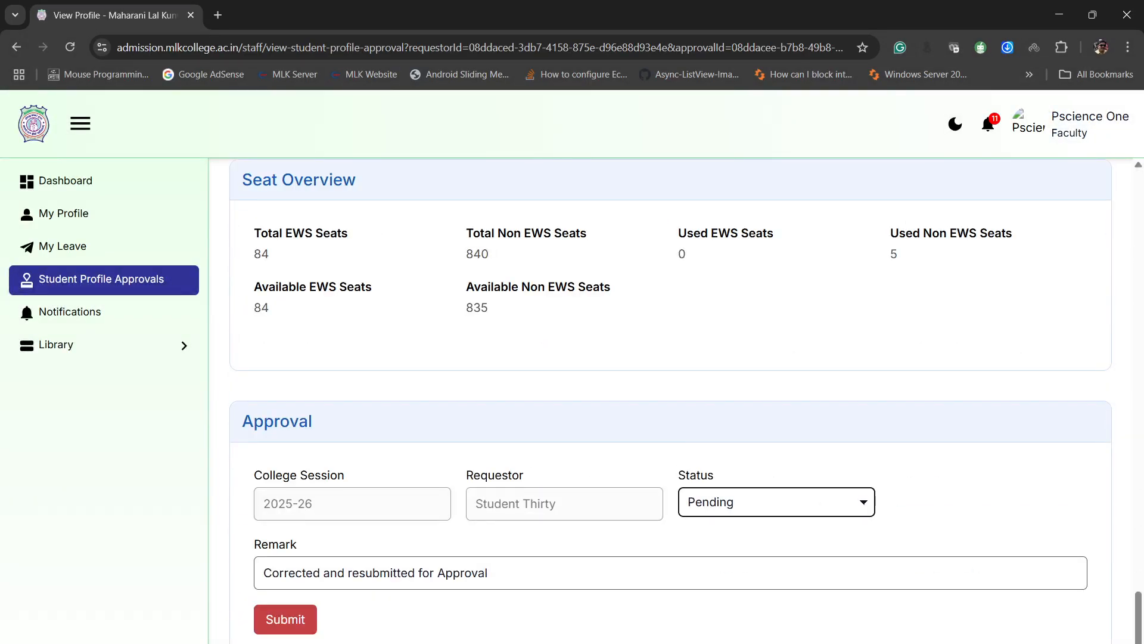
key("Down")
key("Tab")
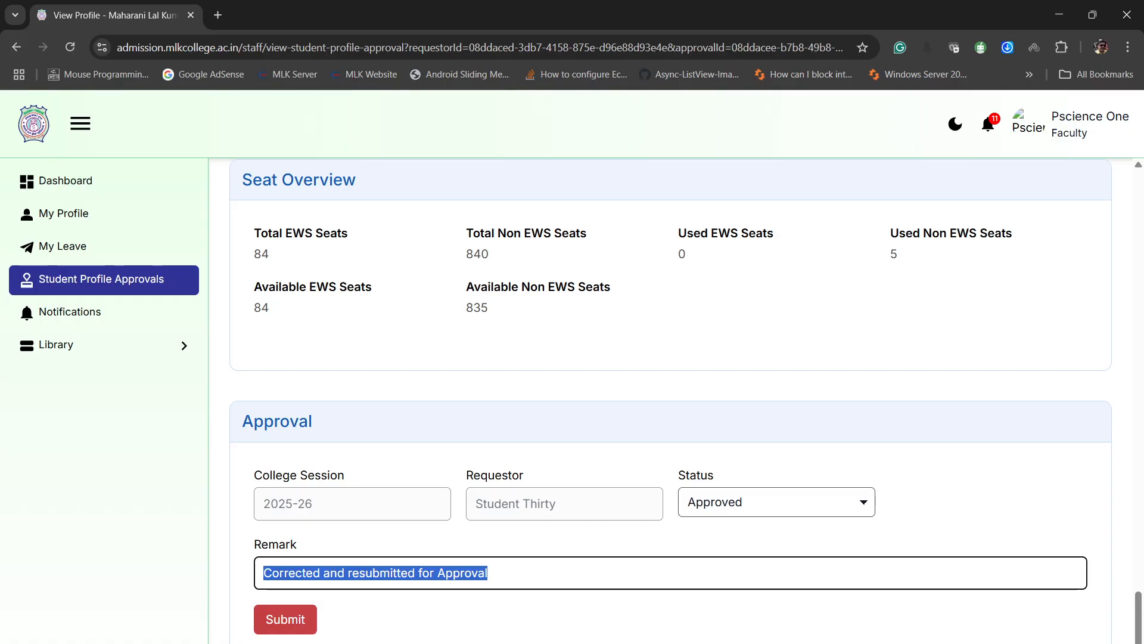
type("All OK")
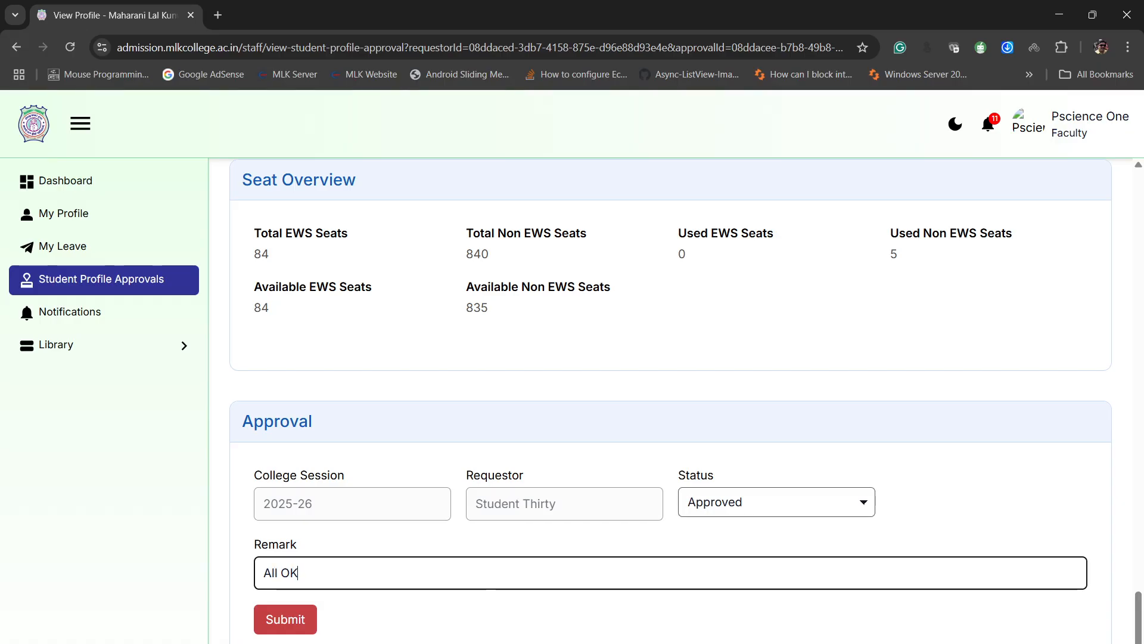
key("Return")
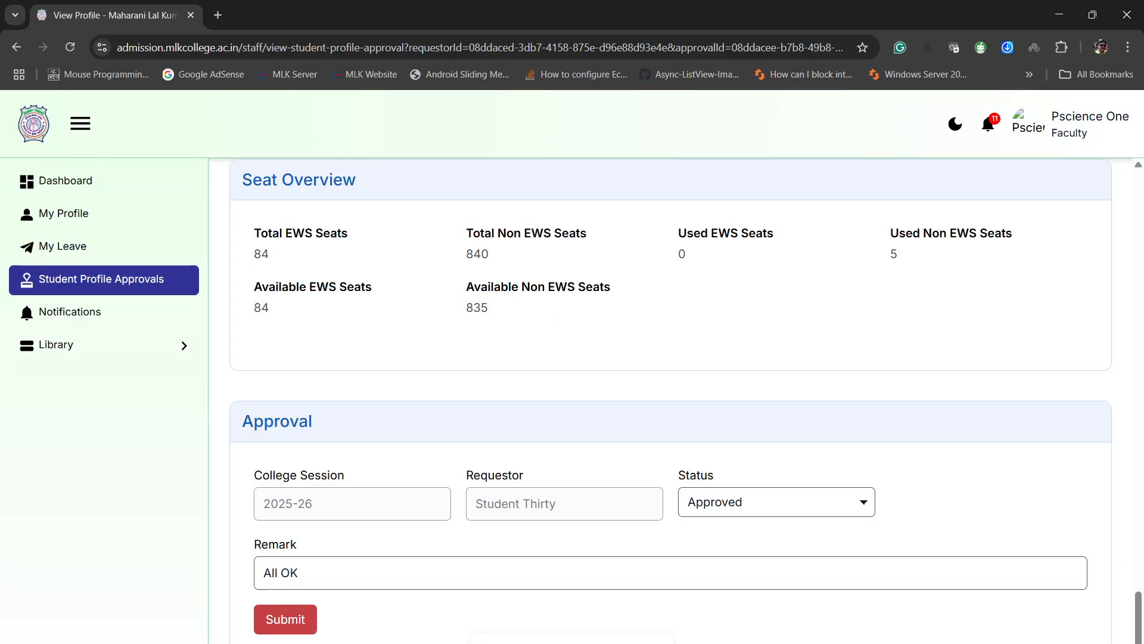
- Log out of the faculty account and log in with the student's e-mail and saved password
left_click(1029, 122)
left_click(1021, 227)
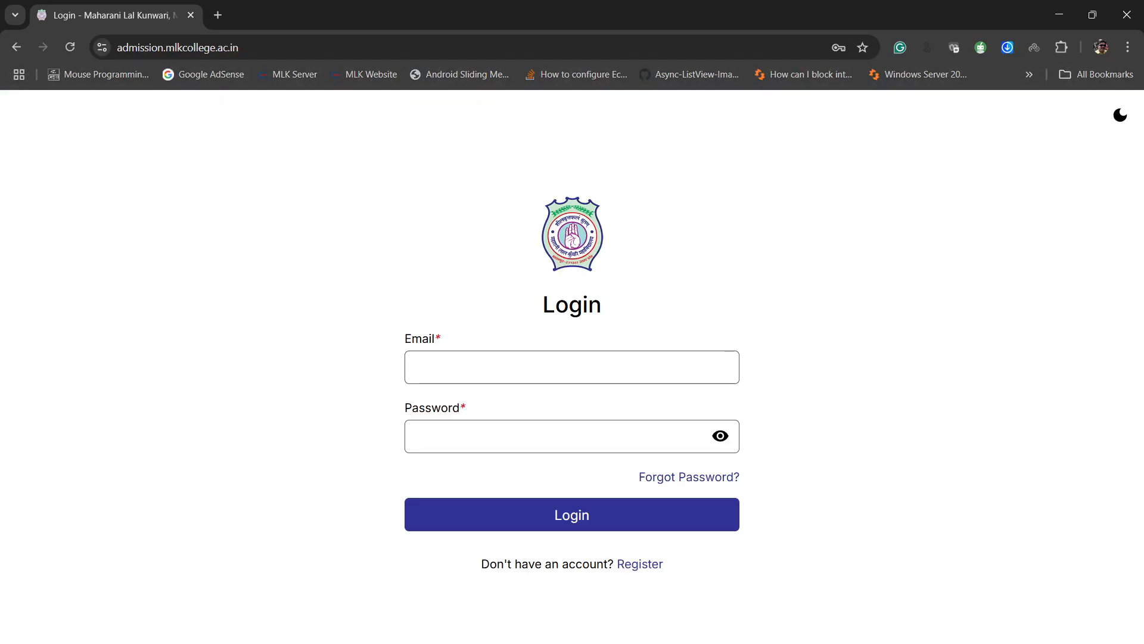
left_click(572, 368)
type("student")
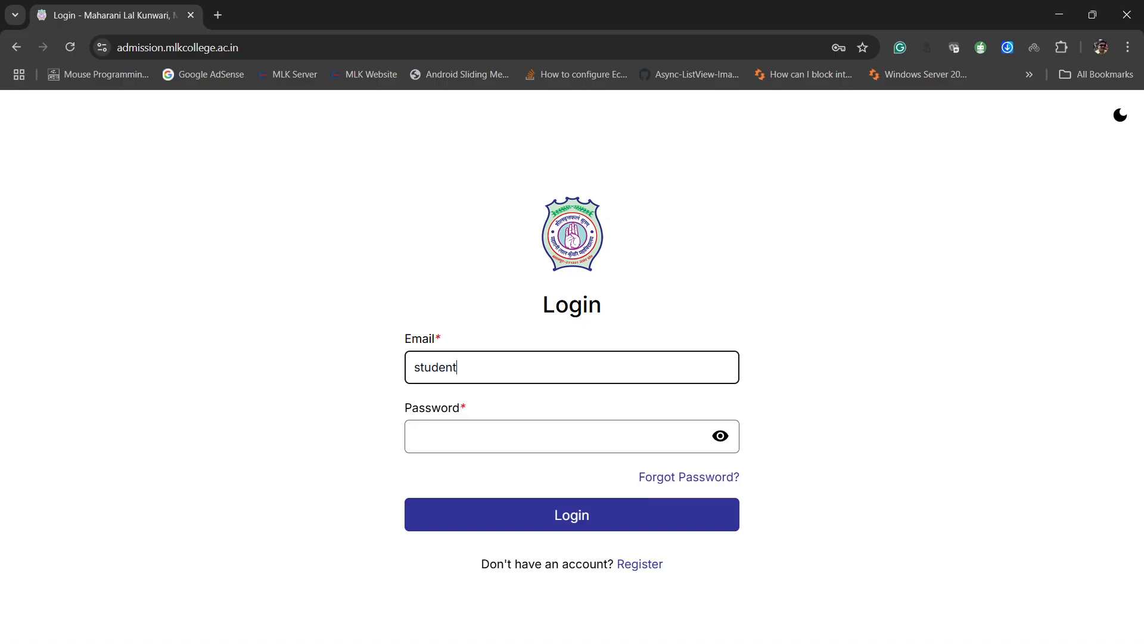
type("30")
key("alt+Tab")
key("Return")
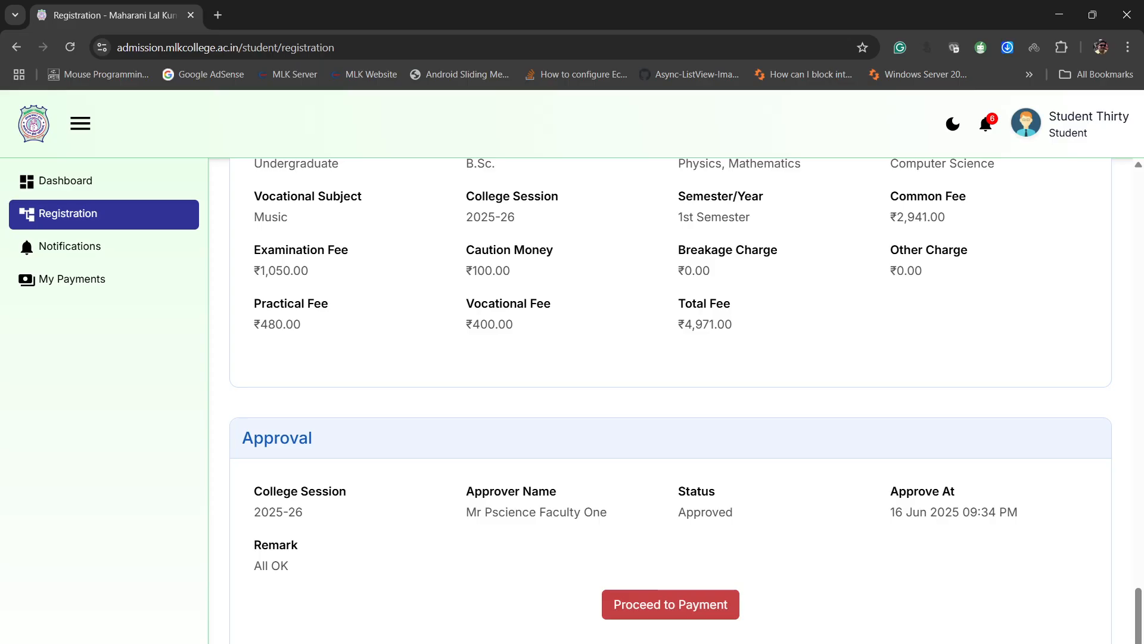
- Proceed from the approved registration to online payment of ₹4,971.00 and select HDFC Bank Debit Card as the payment method
left_click(671, 605)
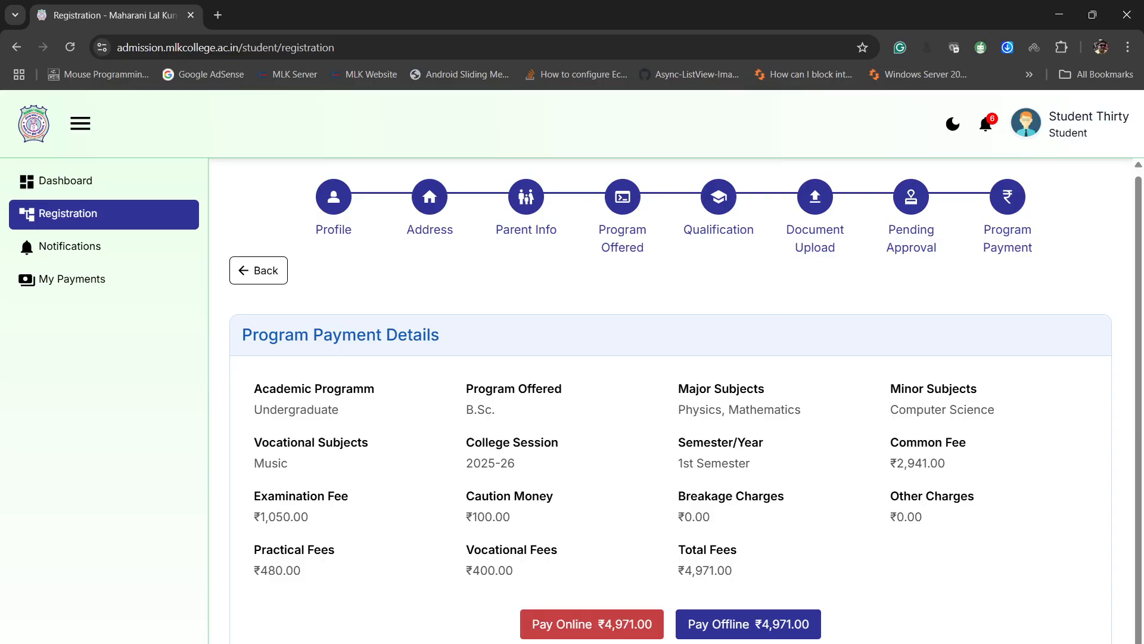
left_click(592, 622)
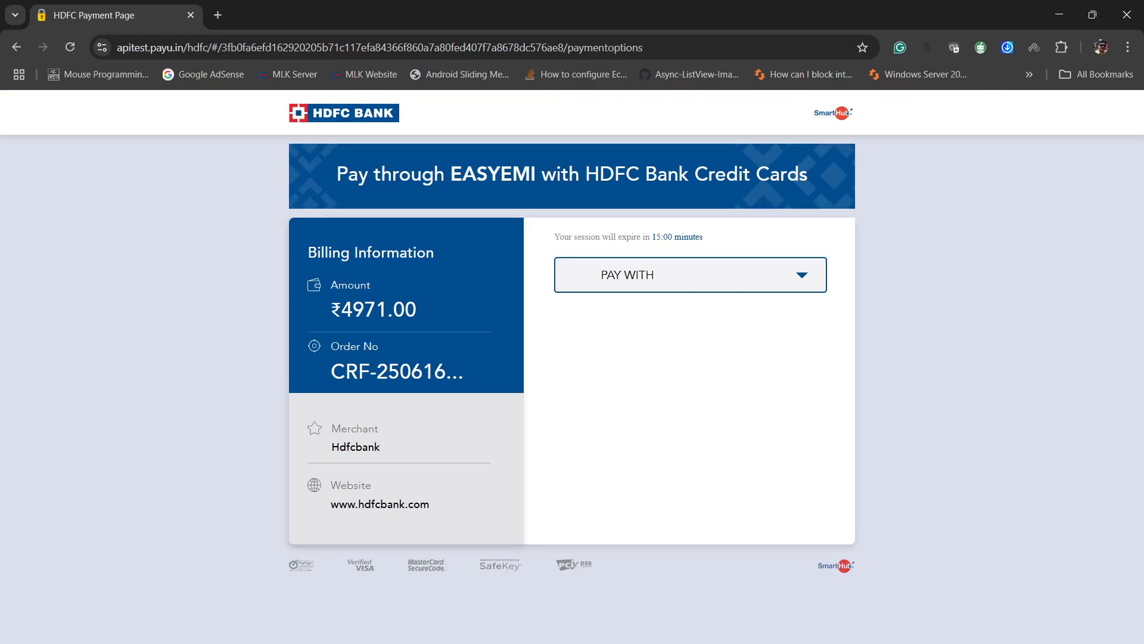
left_click(690, 275)
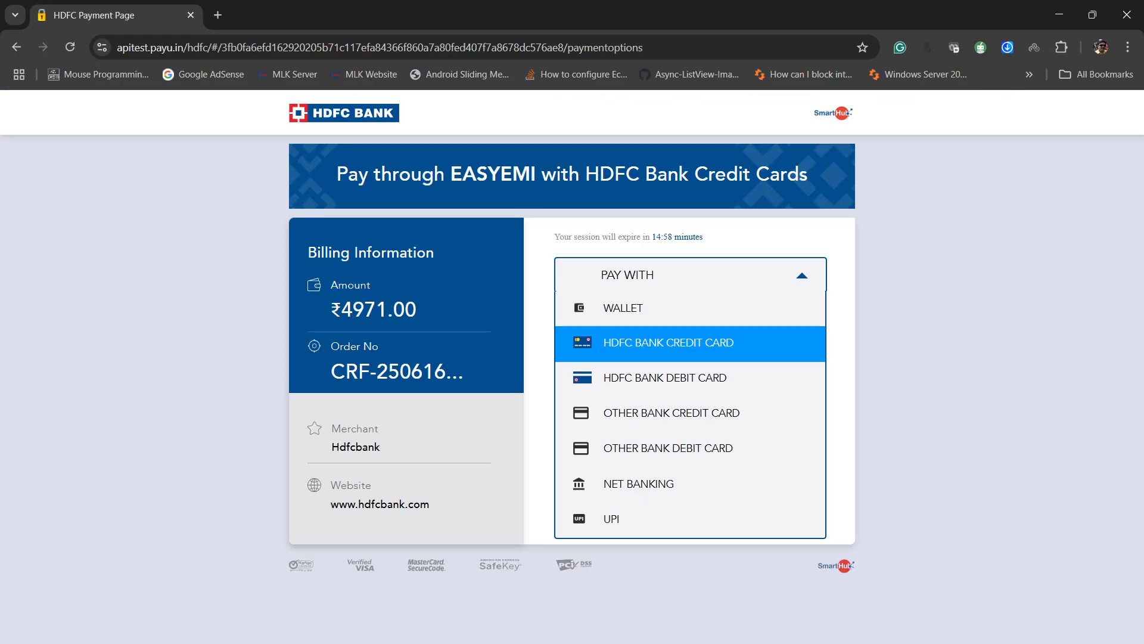
left_click(690, 343)
- Fill in the debit card's number, expiry date and CVV, and proceed with the payment
left_click(682, 369)
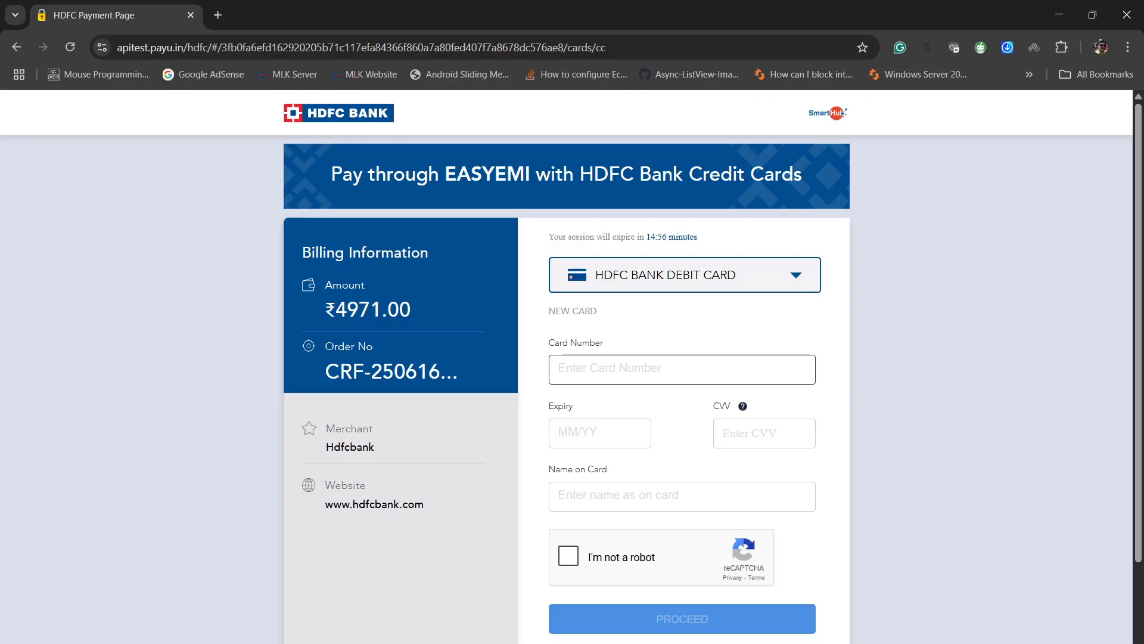
type("51234")
type("567")
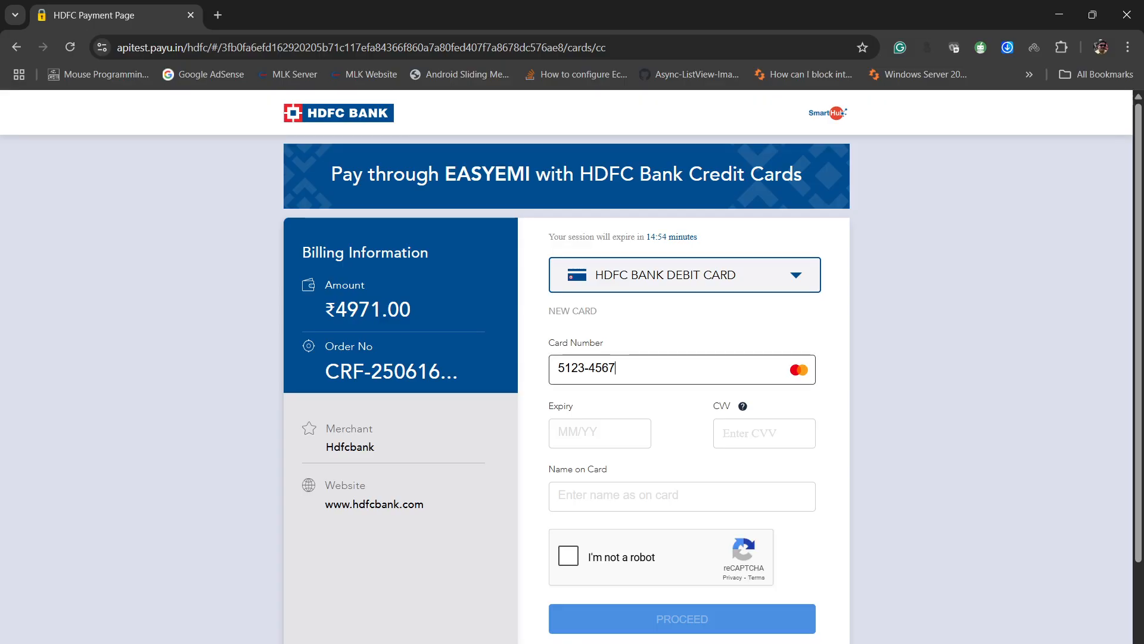
type("8901234")
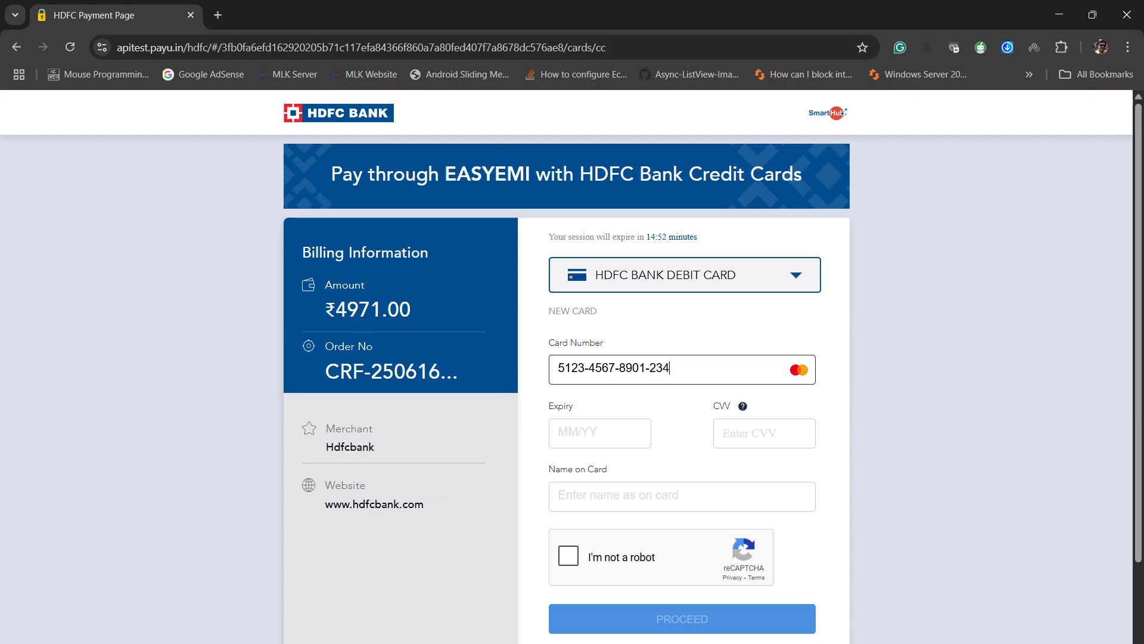
type("61225123")
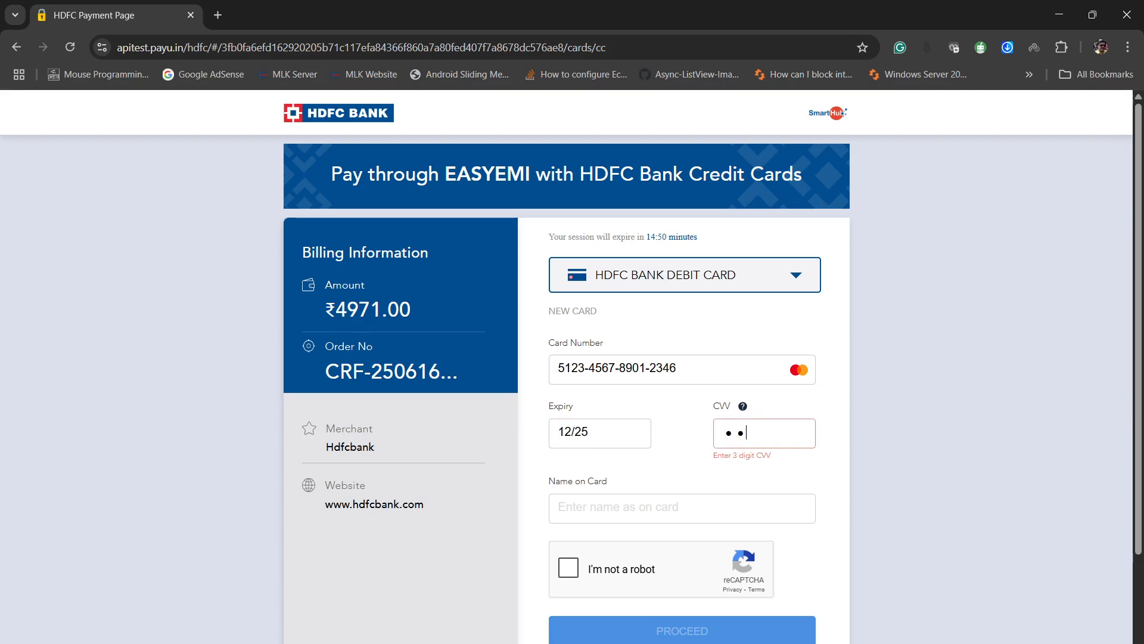
key("Return")
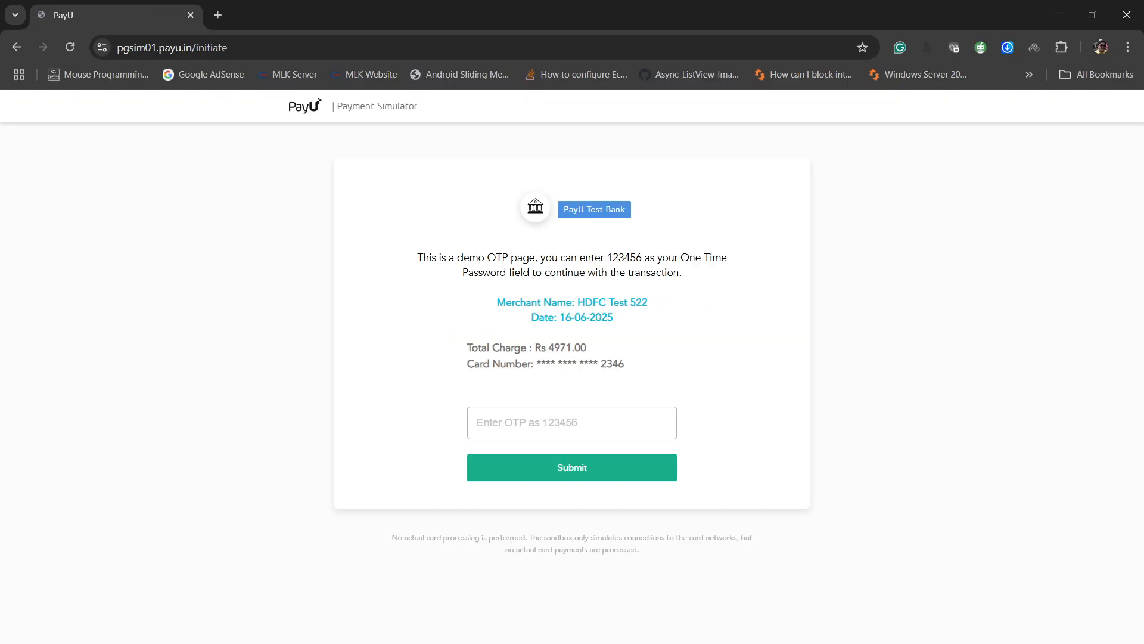
- Submit the one-time password on the PayU test bank page and simulate a success response for the payment
type("123456")
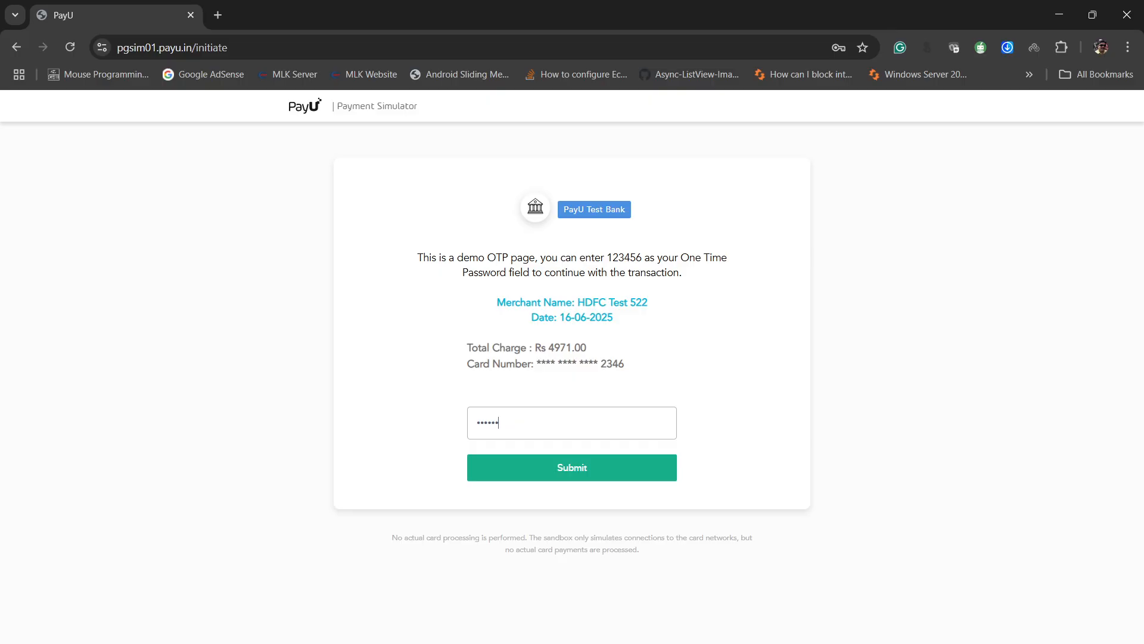
key("Return")
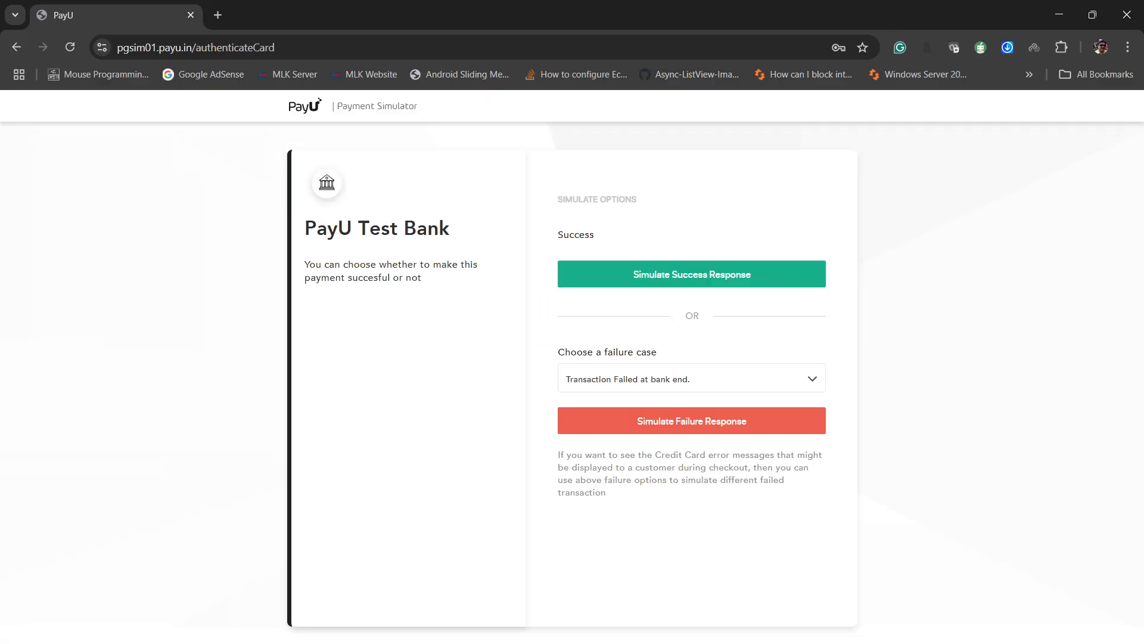
left_click(692, 274)
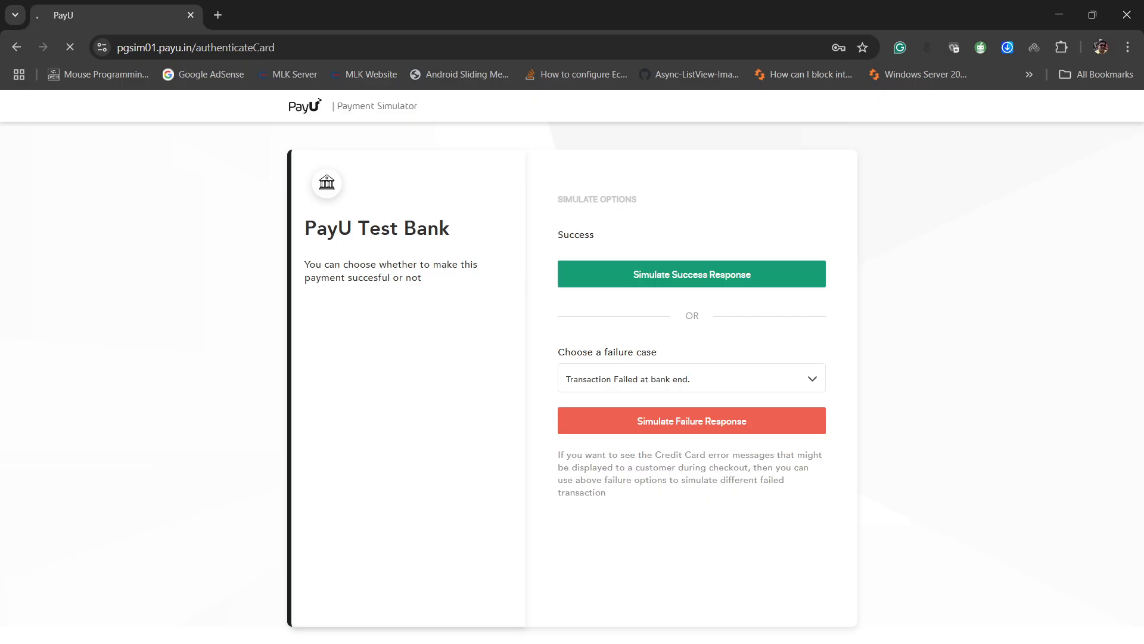
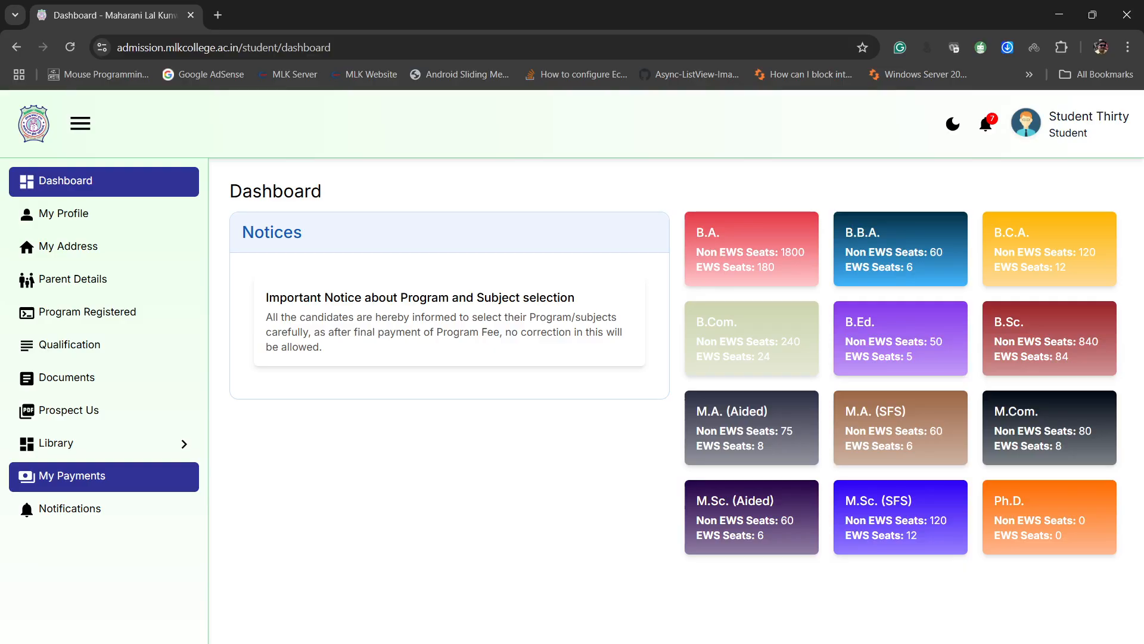
- Read the full Program Fee Payment message in the student's notifications and close its details
left_click(70, 509)
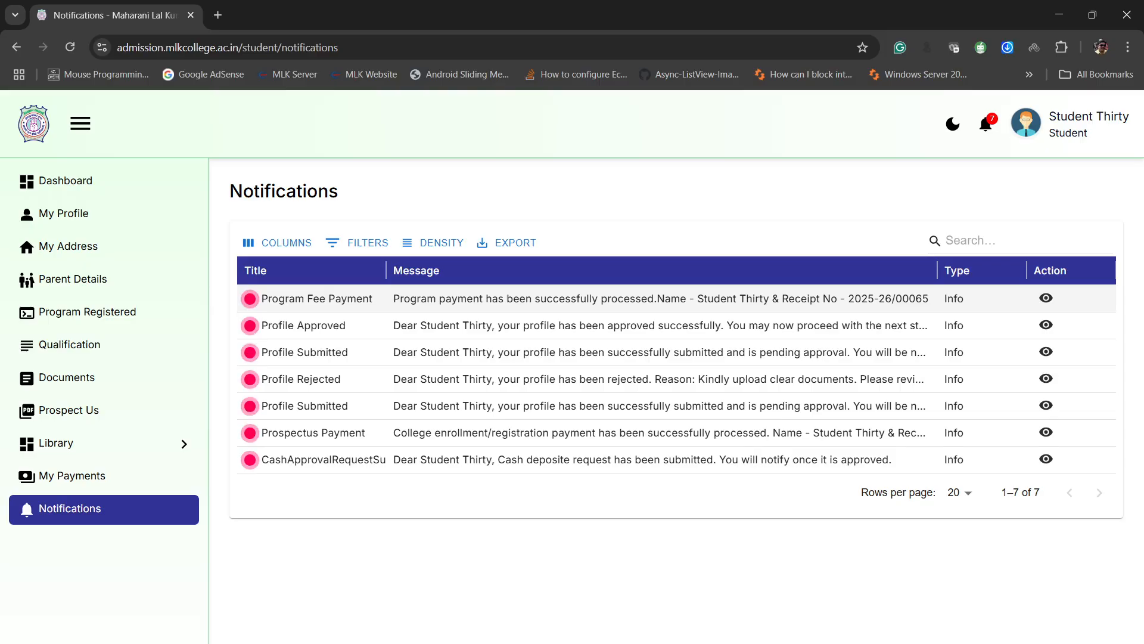
left_click_drag(393, 298, 821, 298)
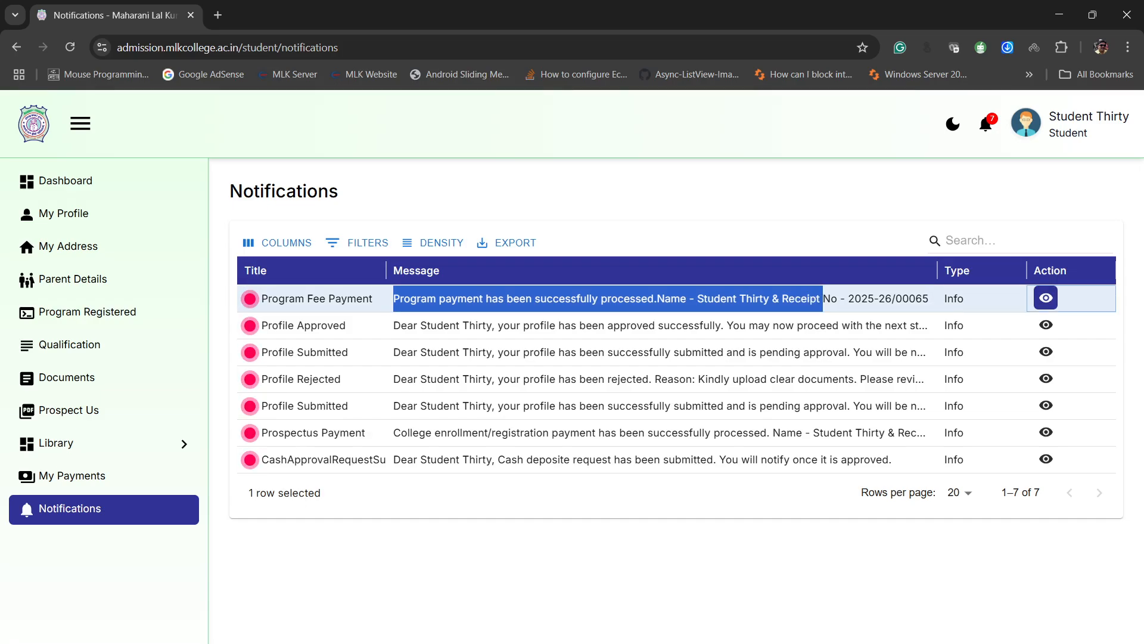
left_click(1046, 298)
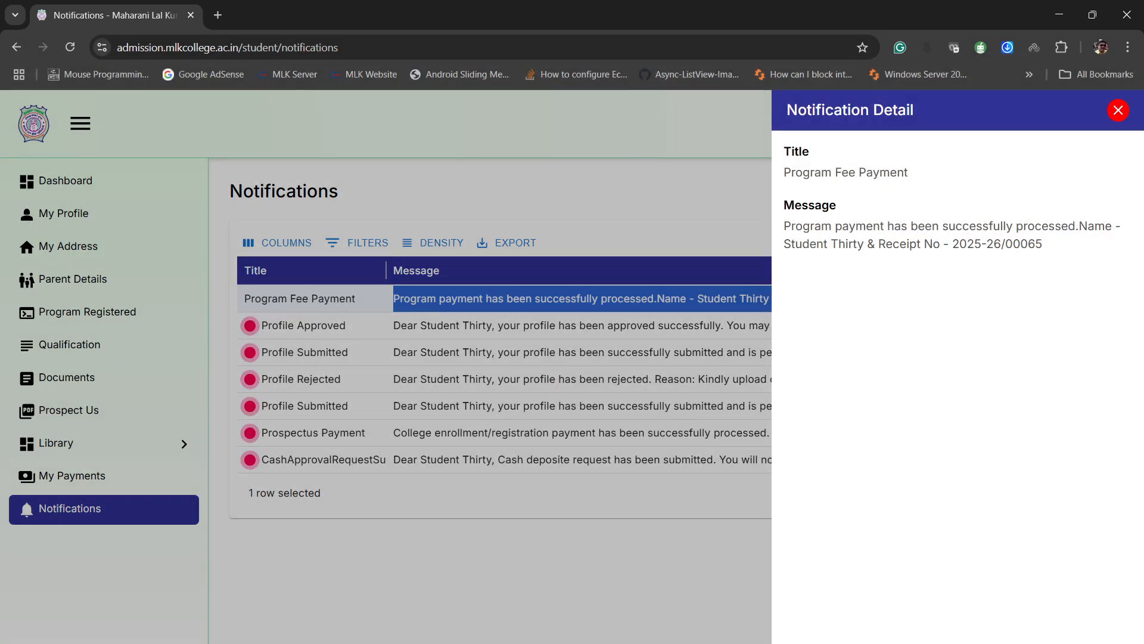
left_click(596, 405)
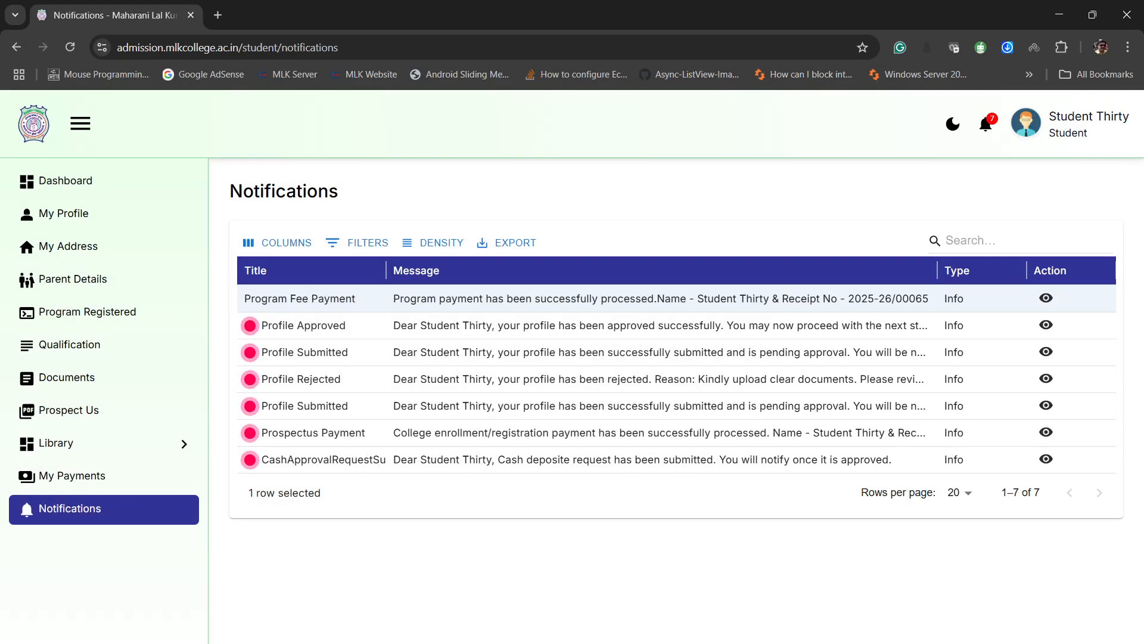
- Widen the receipt number column in My Payments, download the prospectus fee receipt for review, and reload the payments list
left_click(72, 475)
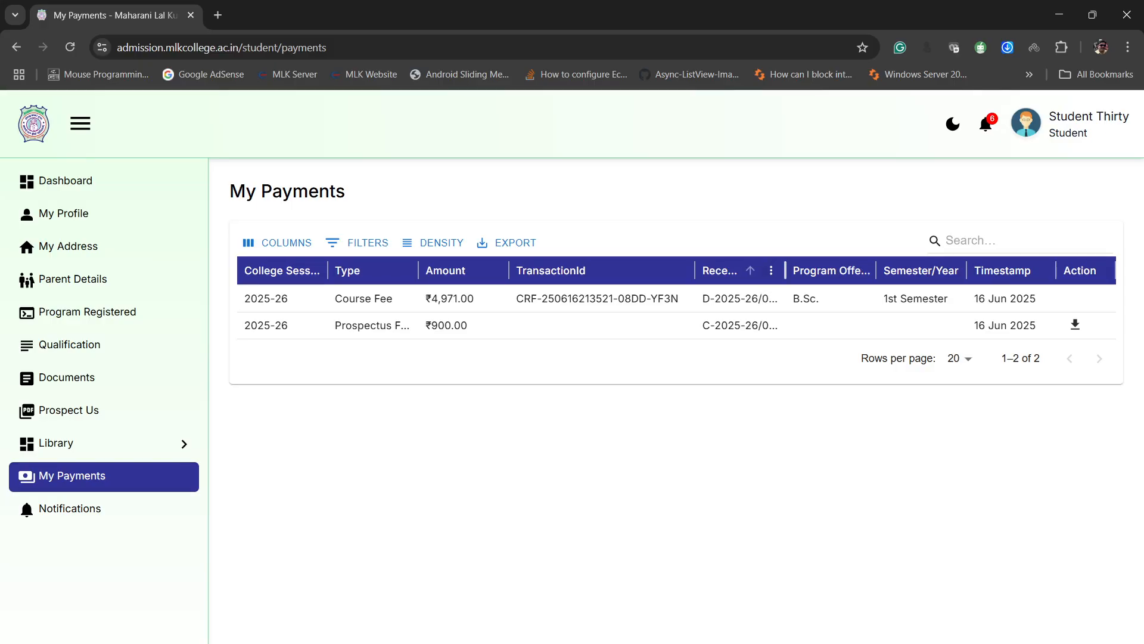
mouse_move(785, 270)
left_mouse_down()
mouse_move(839, 271)
mouse_move(804, 270)
left_mouse_up()
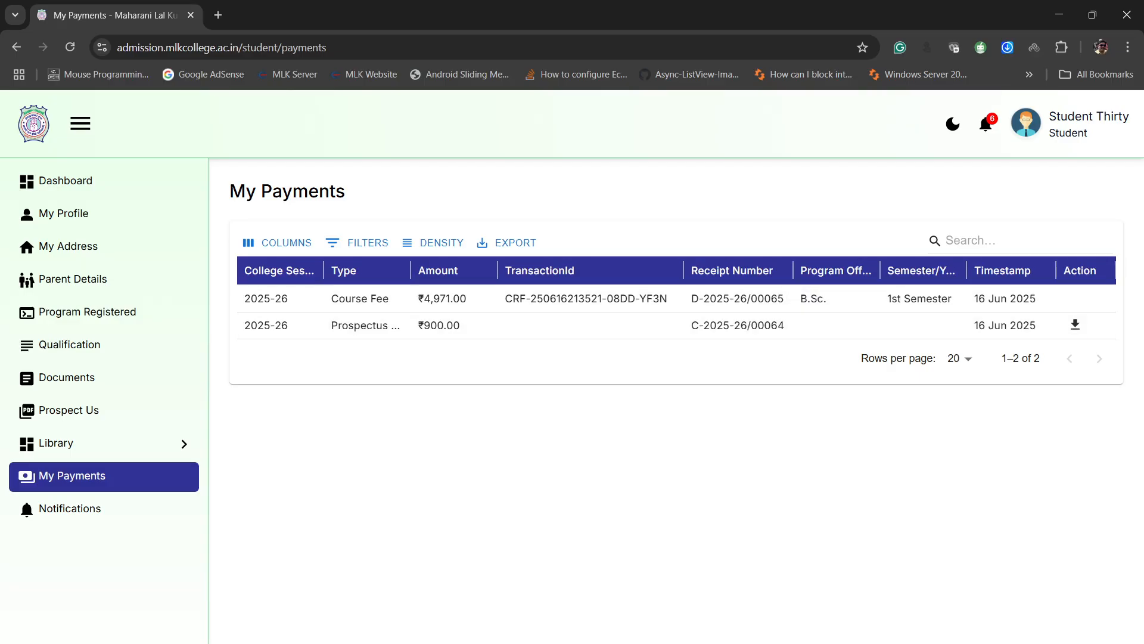
left_click(1075, 324)
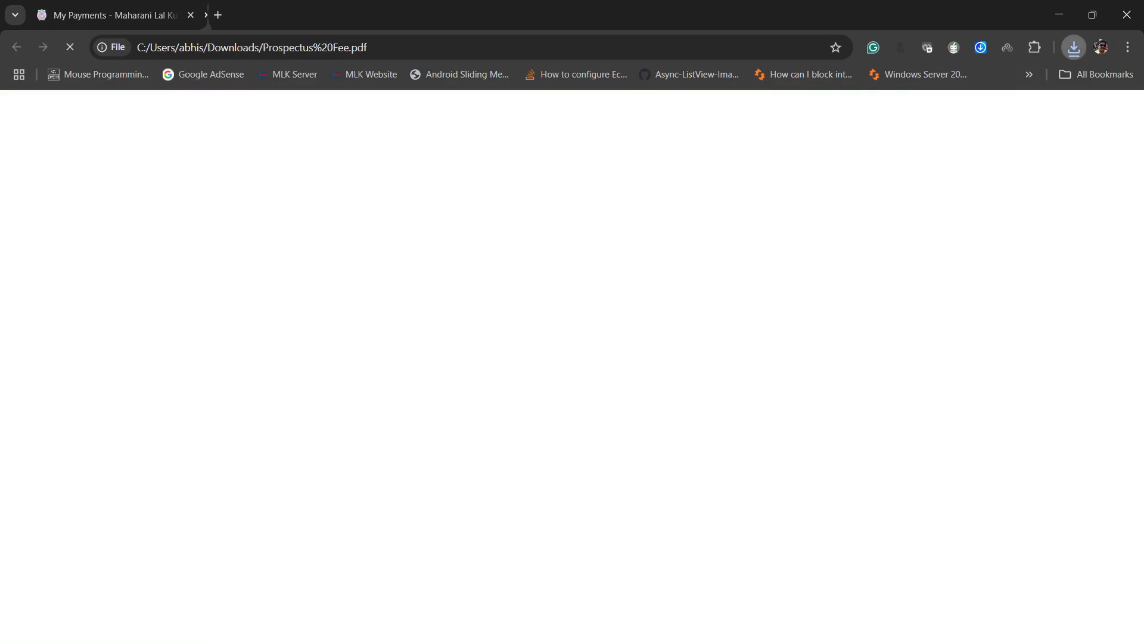
scroll(566, 387, "down", 5)
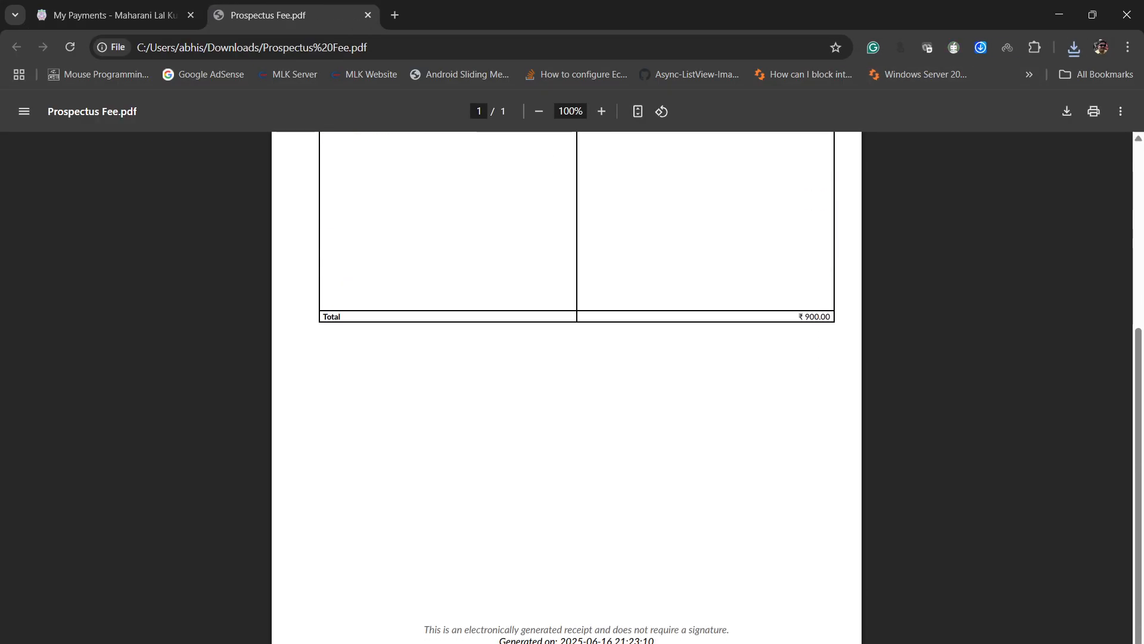
scroll(566, 387, "up", 5)
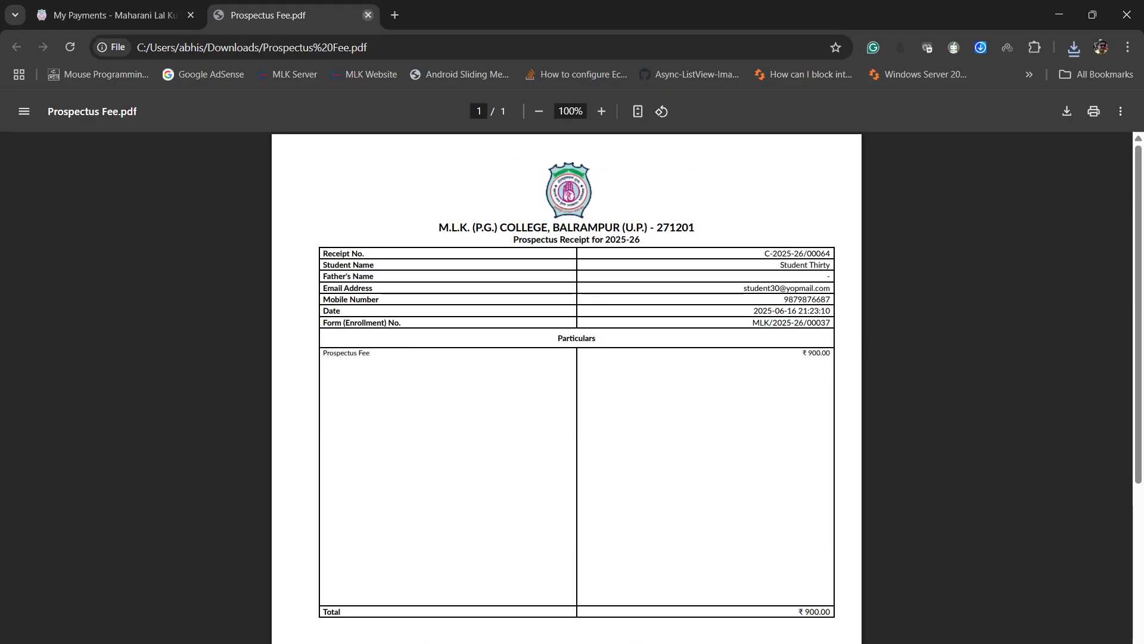
left_click(368, 15)
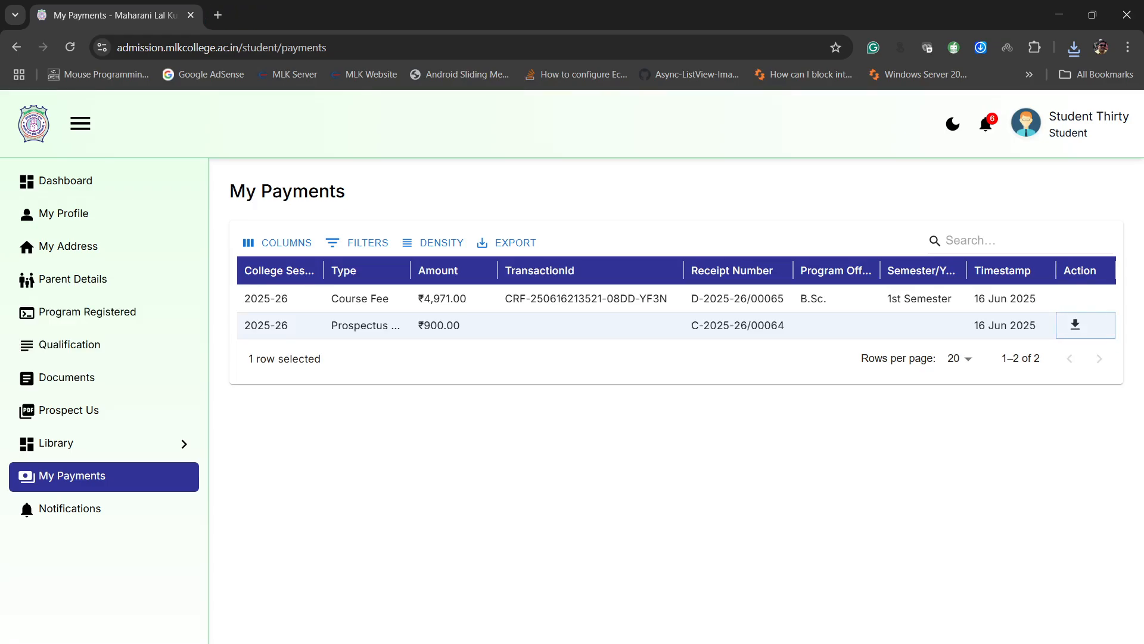
left_click(1075, 325)
key("F5")
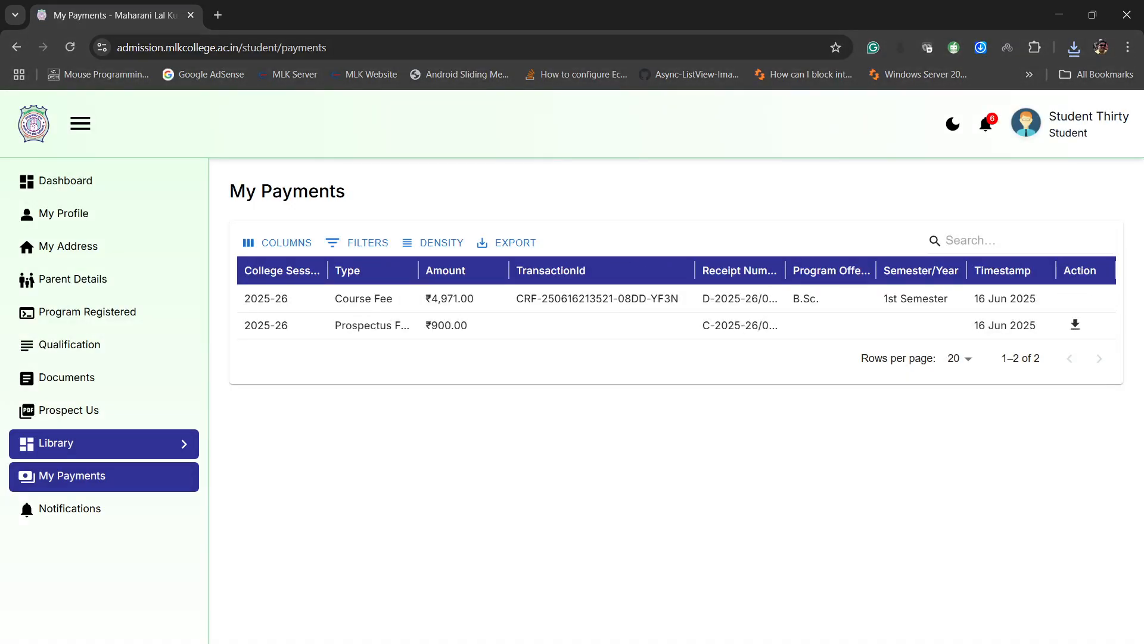
- Preview the 2025-26 college prospectus PDF and close it
left_click(104, 410)
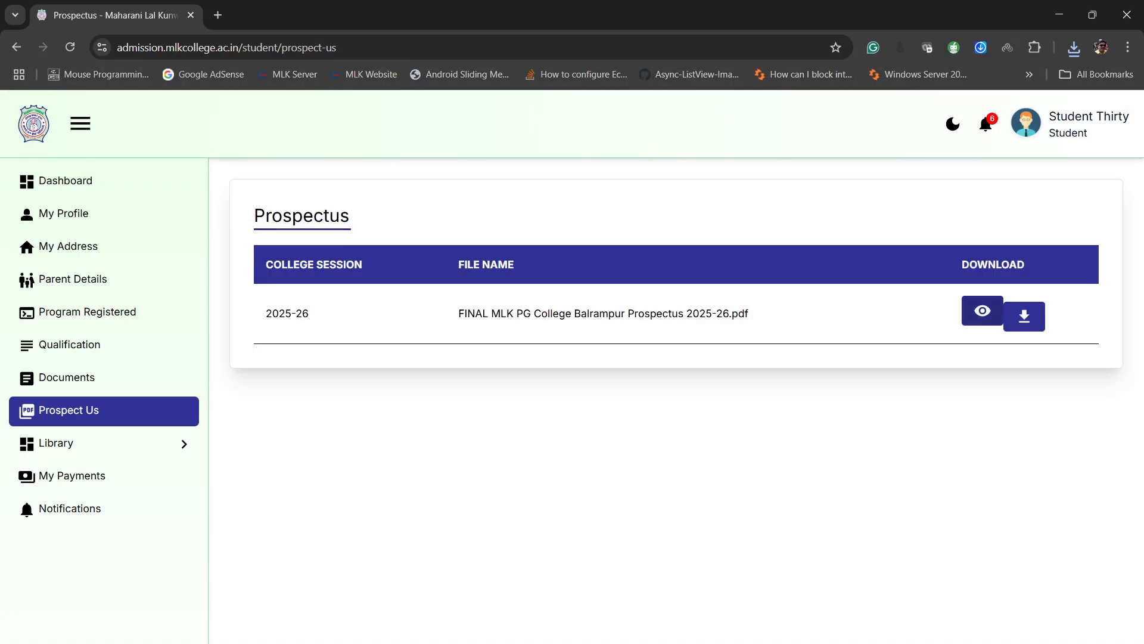
left_click(982, 310)
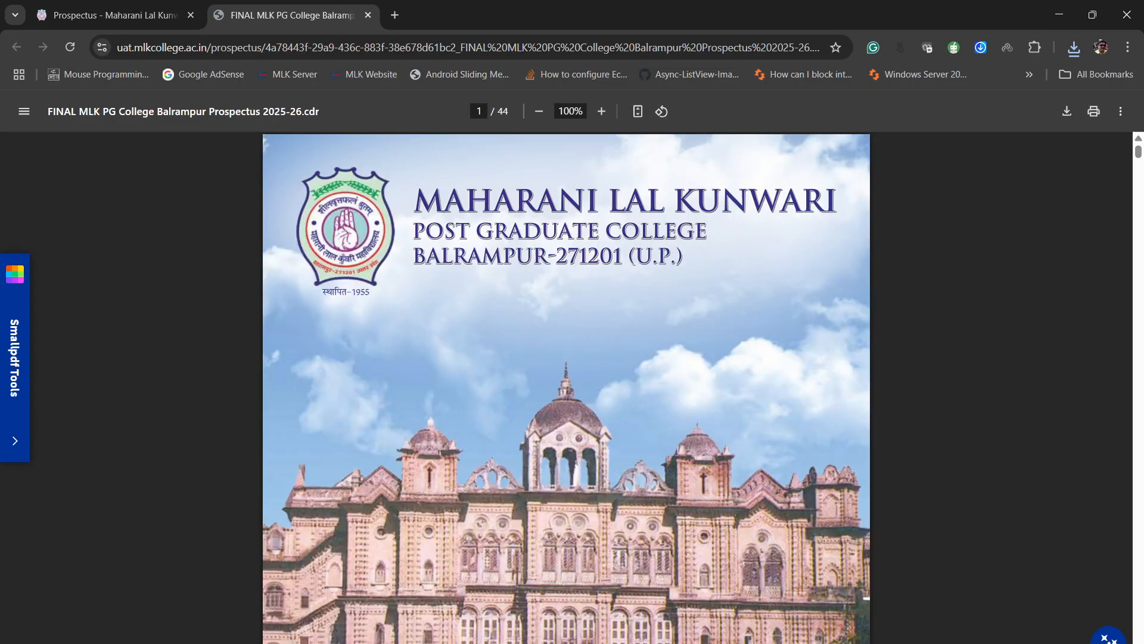
scroll(567, 387, "down", 20)
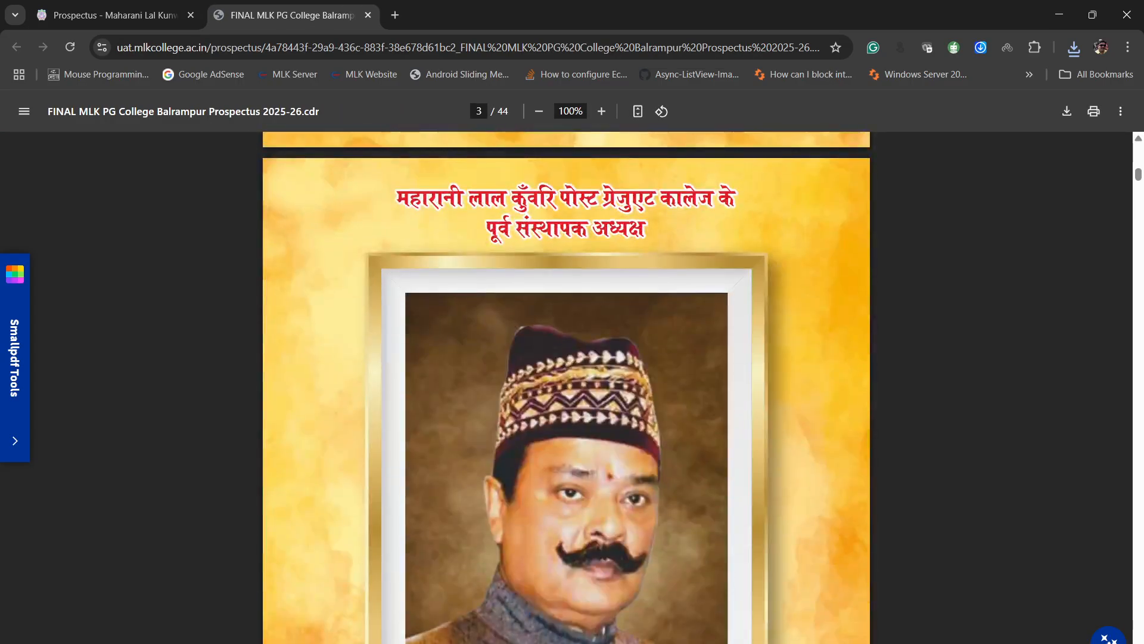
key("ctrl+w")
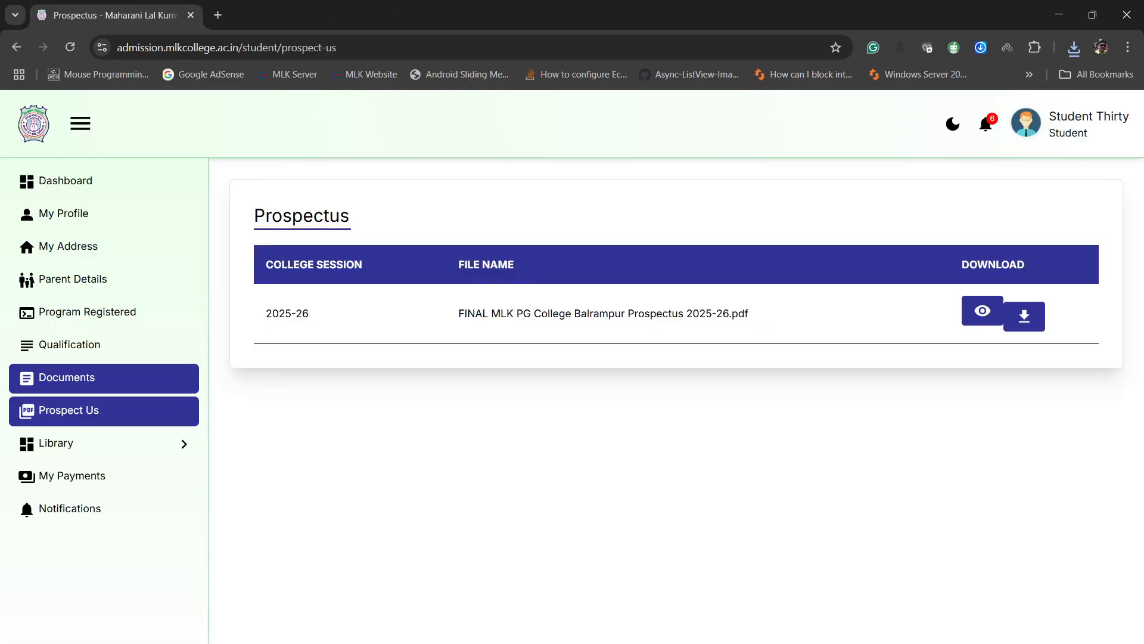
- Look through the student's uploaded documents, view the Intermediate Marksheet, and close it
left_click(104, 379)
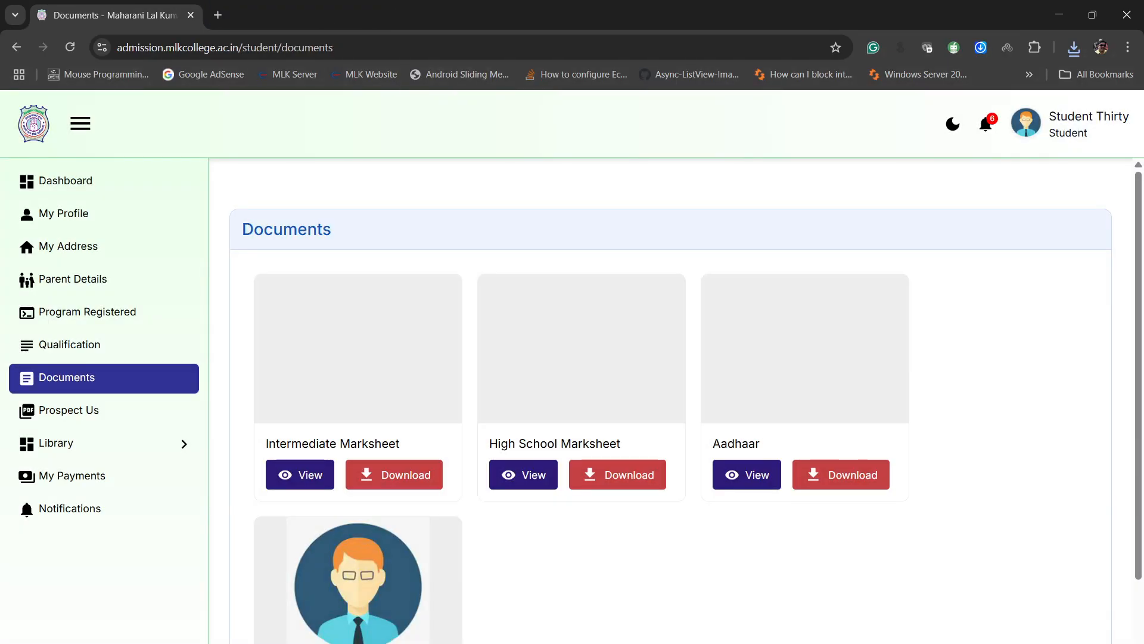
scroll(670, 399, "down", 2)
scroll(670, 399, "up", 2)
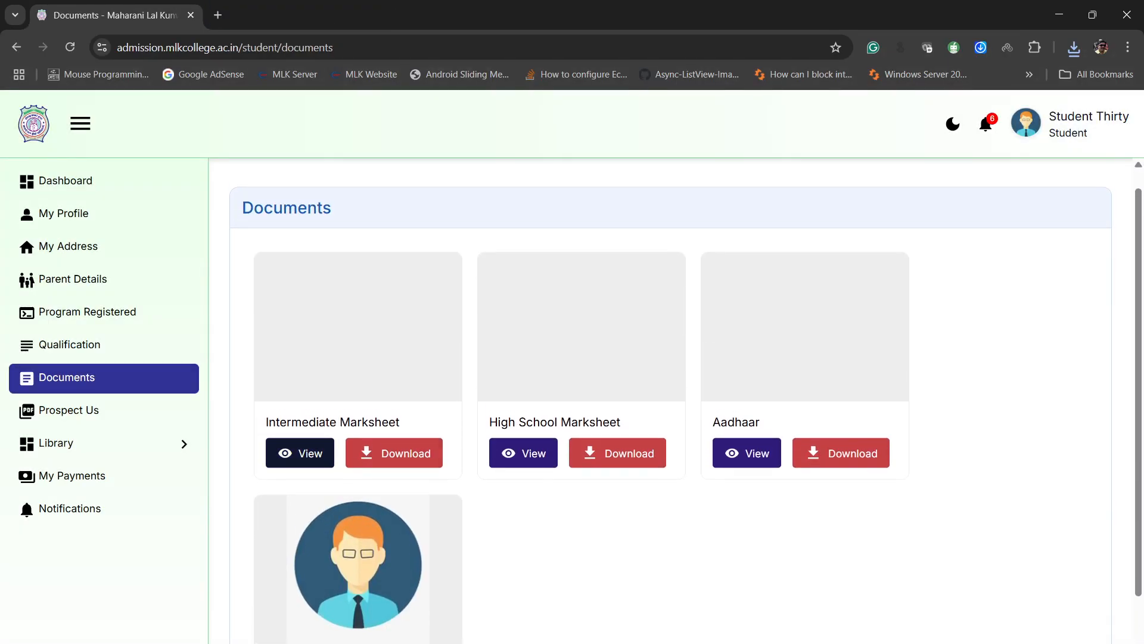
left_click(300, 452)
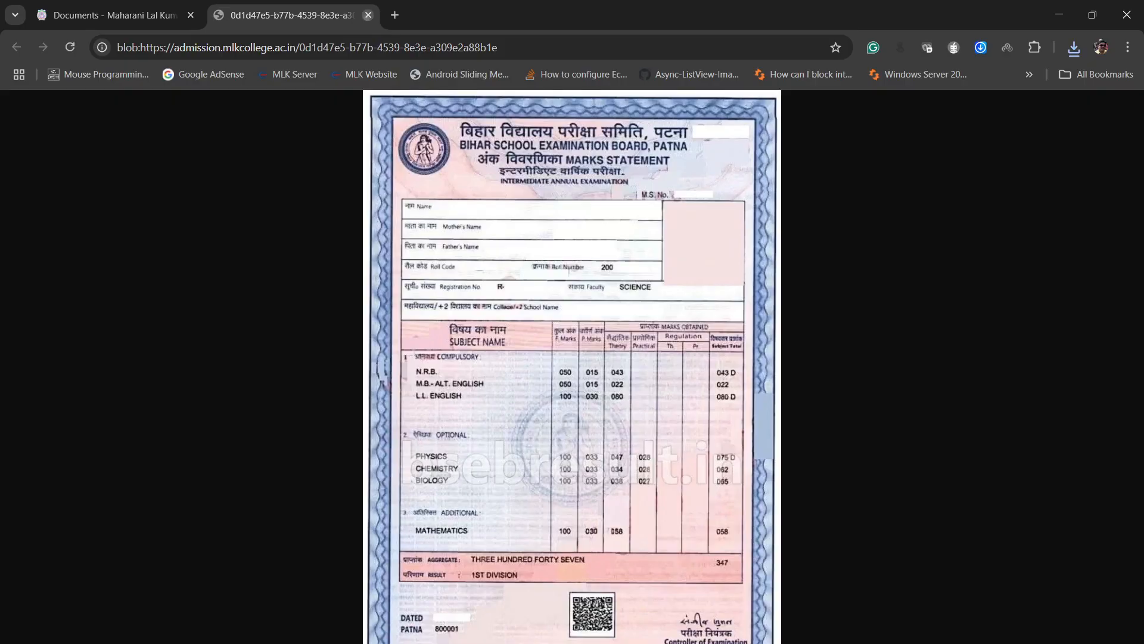
left_click(368, 15)
- Review the student's qualifications, registered program, parent details and address
left_click(104, 345)
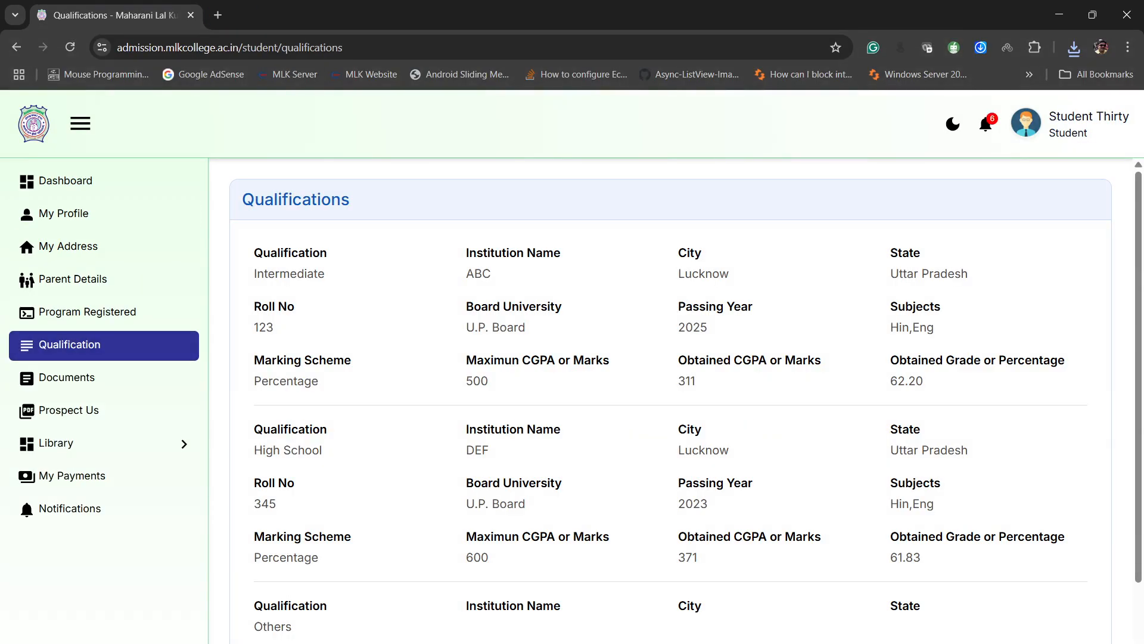
scroll(670, 399, "down", 2)
scroll(670, 399, "up", 2)
left_click(104, 313)
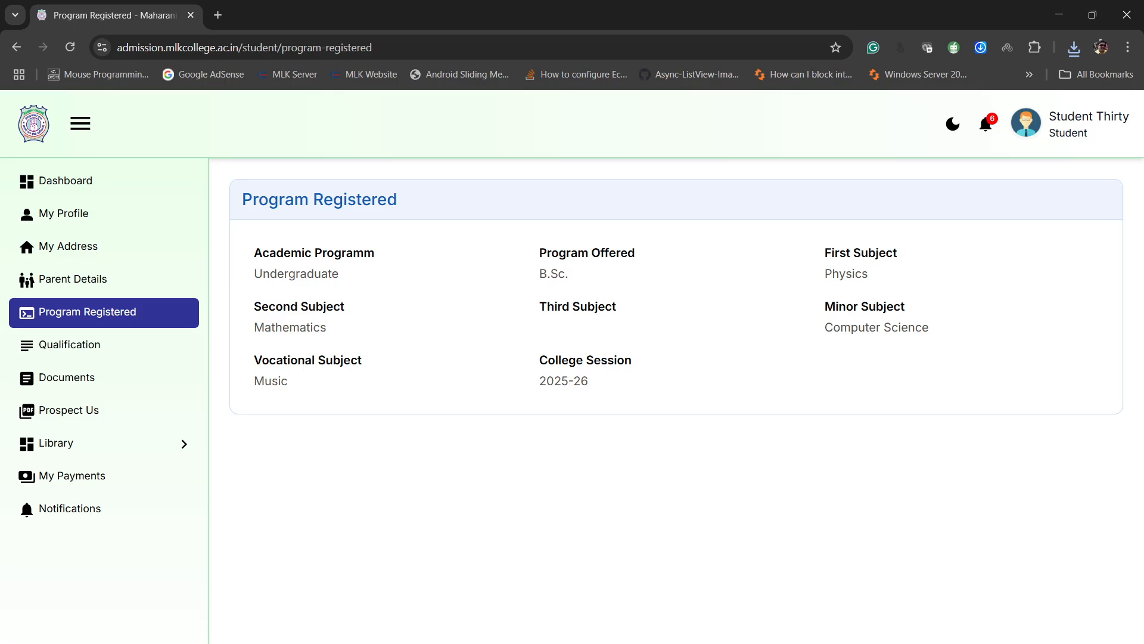
left_click(104, 279)
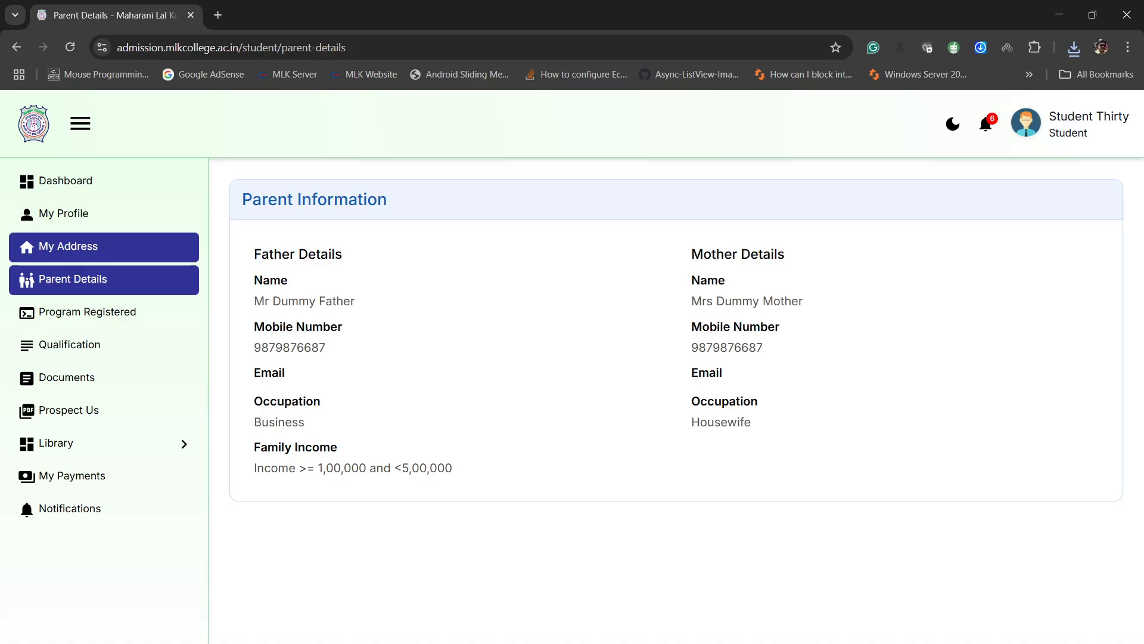
left_click(103, 246)
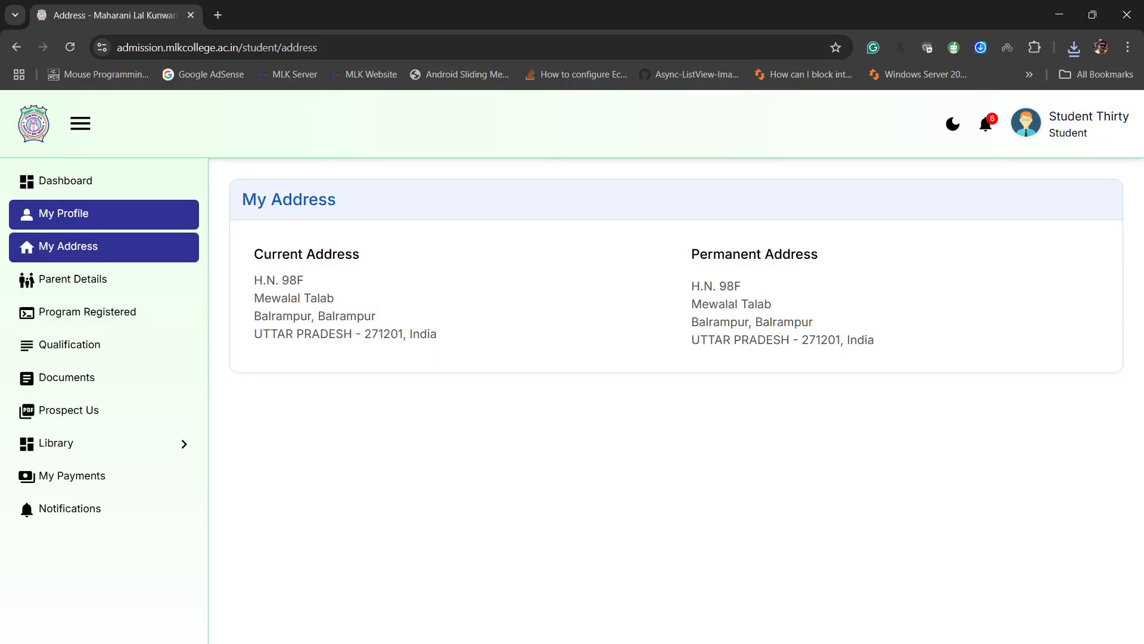
- Review the student's profile information and highlight the CR number
left_click(104, 214)
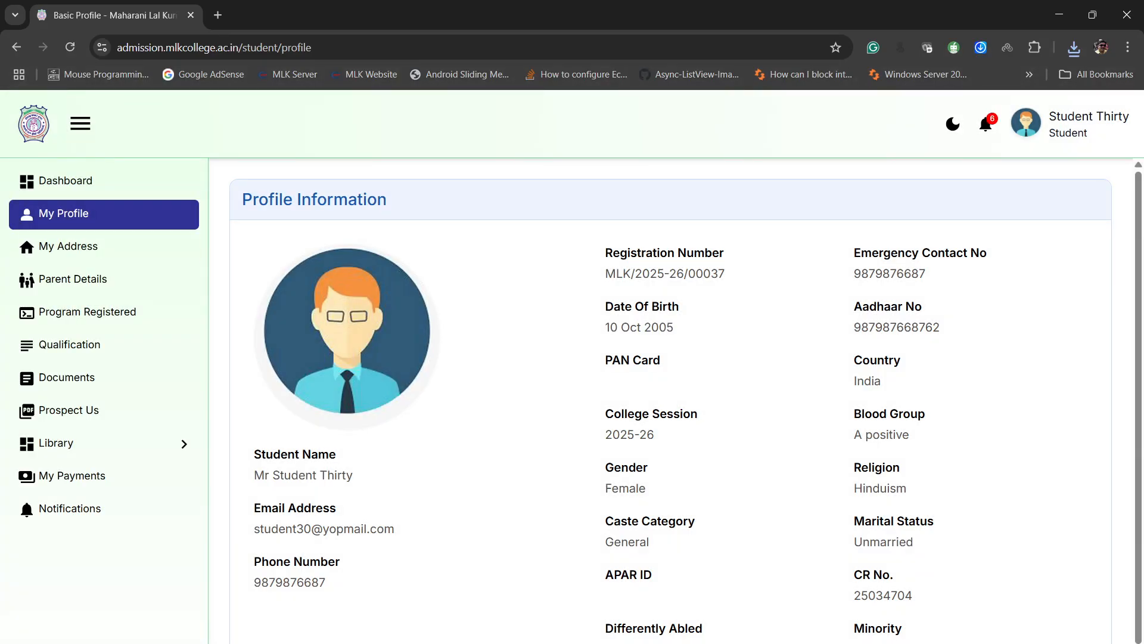
scroll(686, 396, "down", 1)
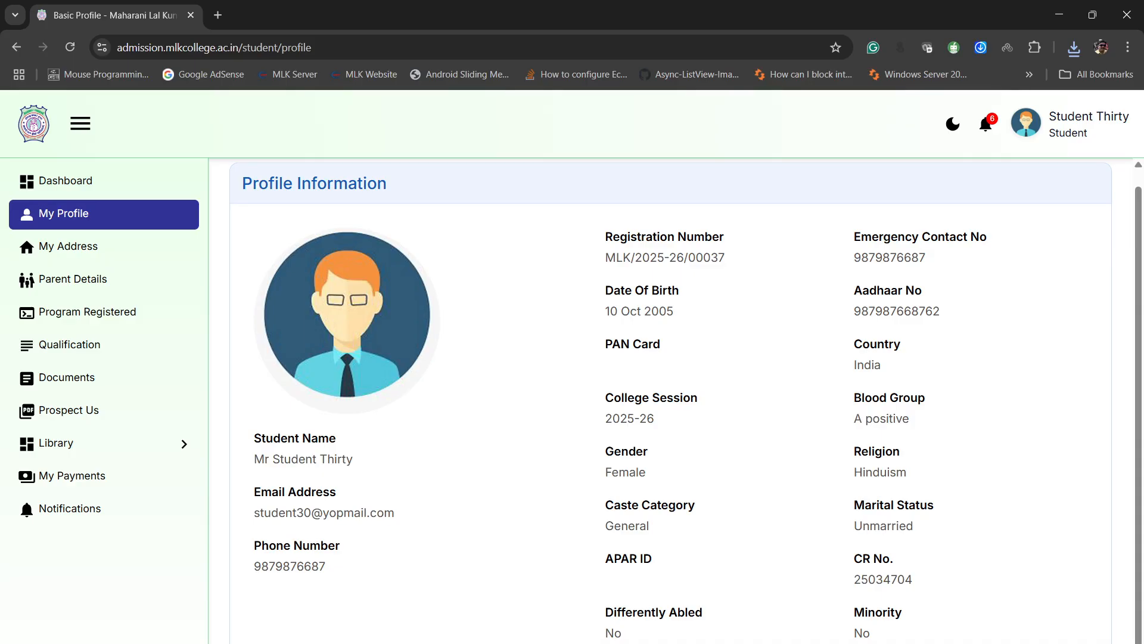
double_click(883, 579)
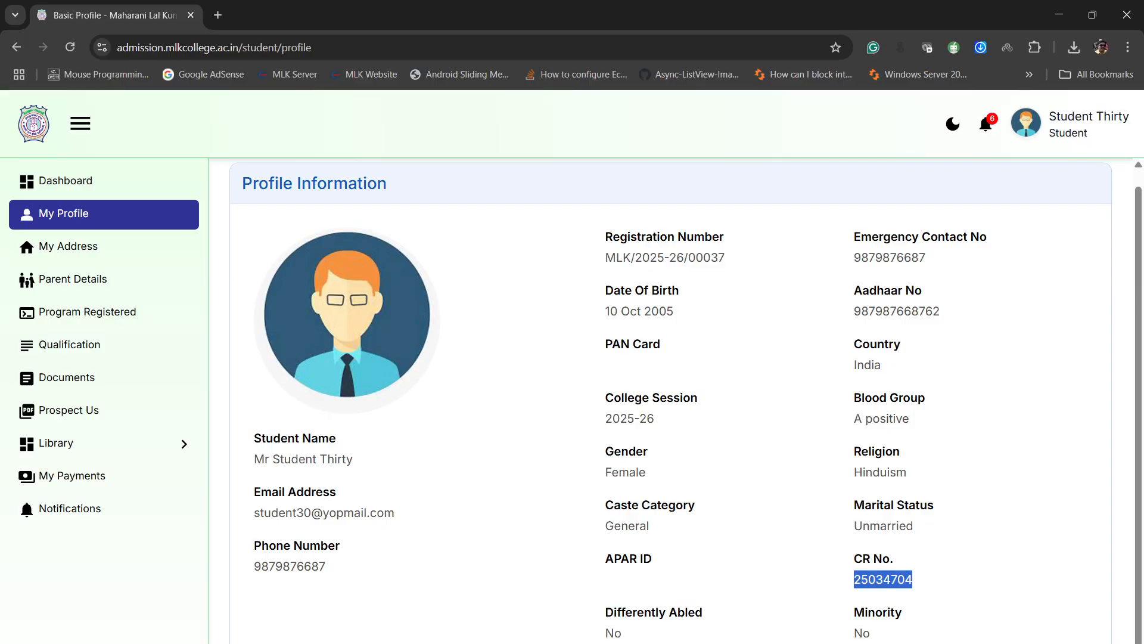
- Download the course fee receipt from My Payments, review its fee breakup, and return to the payments list
left_click(101, 476)
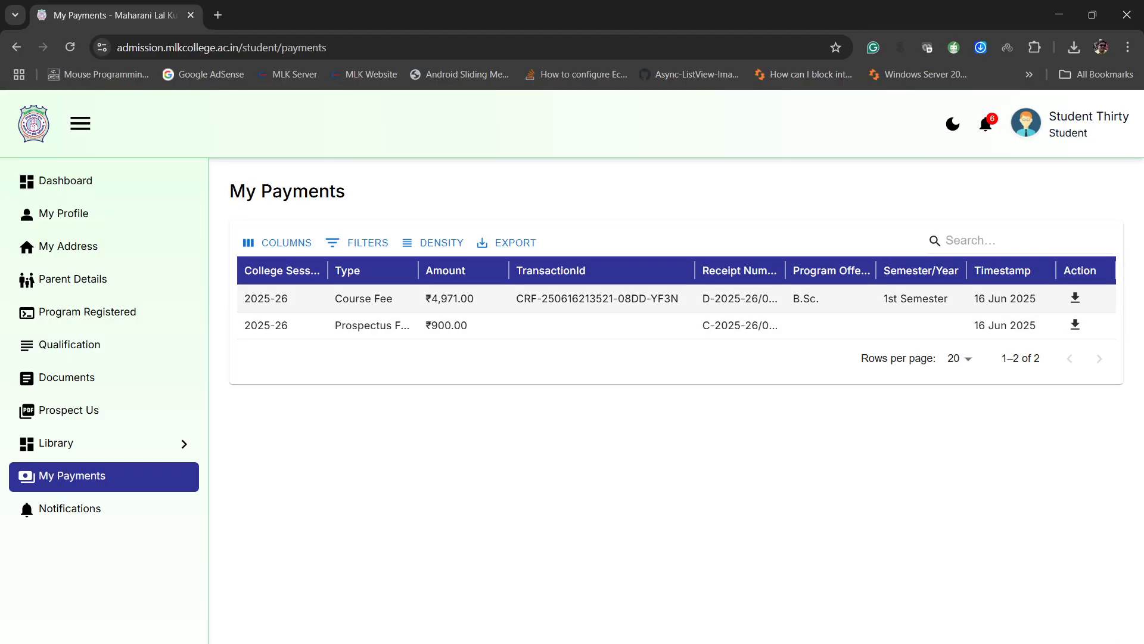
left_click(1075, 297)
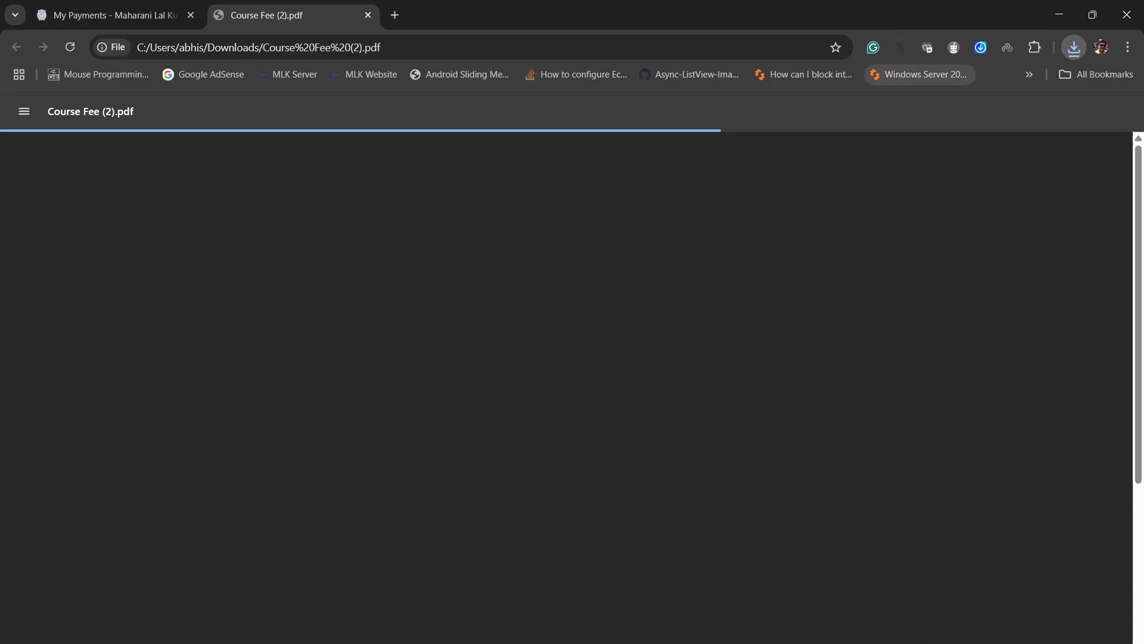
scroll(566, 388, "down", 3)
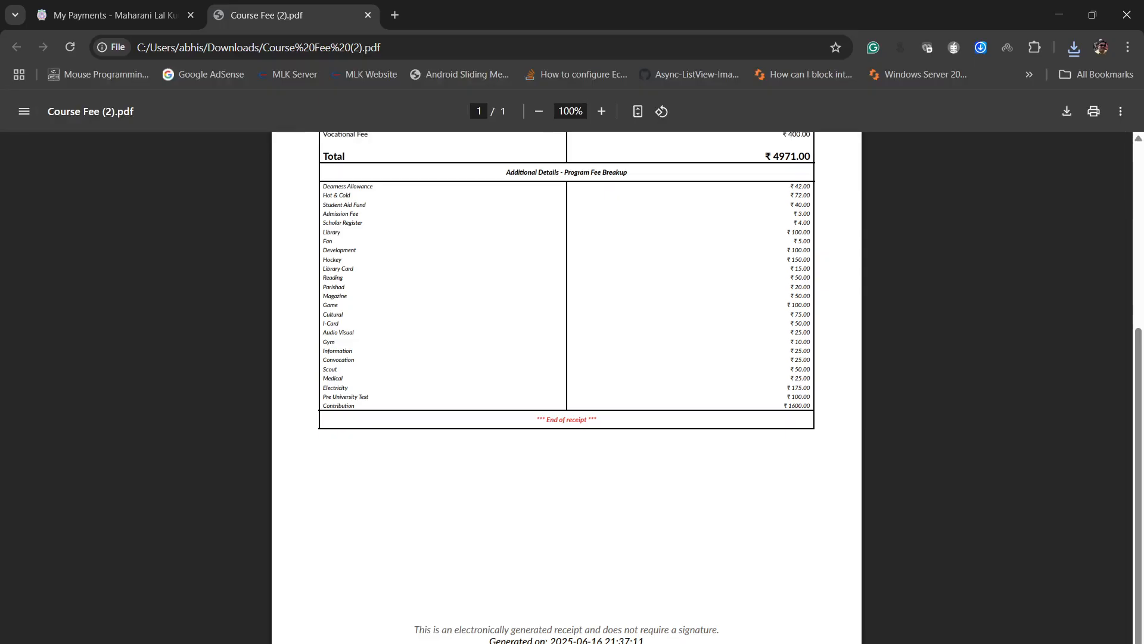
scroll(566, 387, "up", 1)
scroll(566, 388, "up", 1)
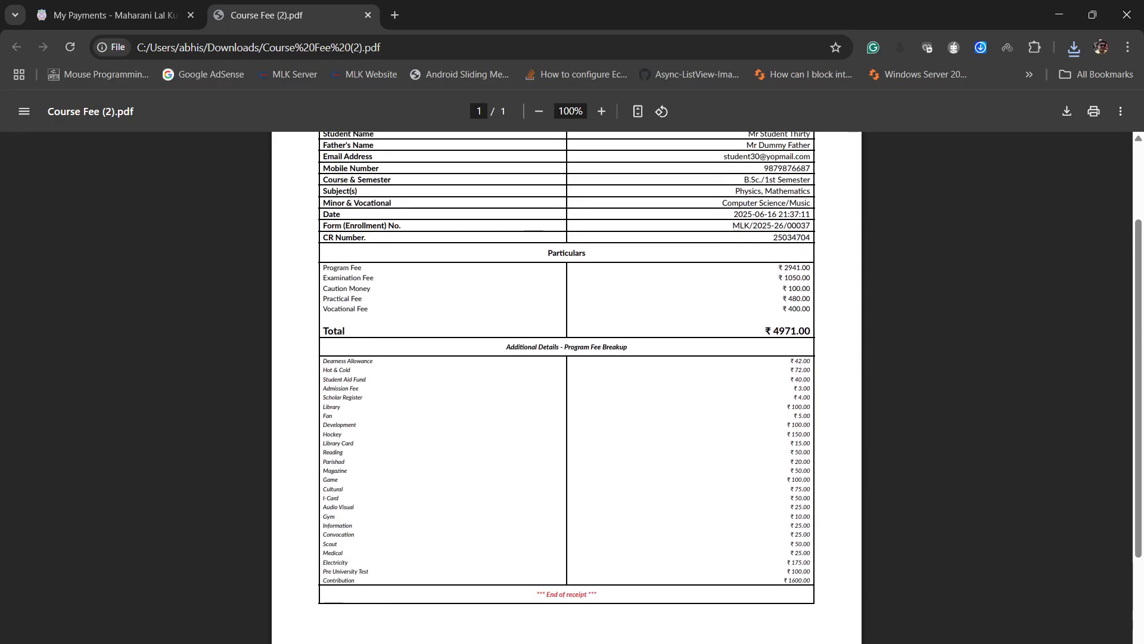
scroll(567, 387, "up", 2)
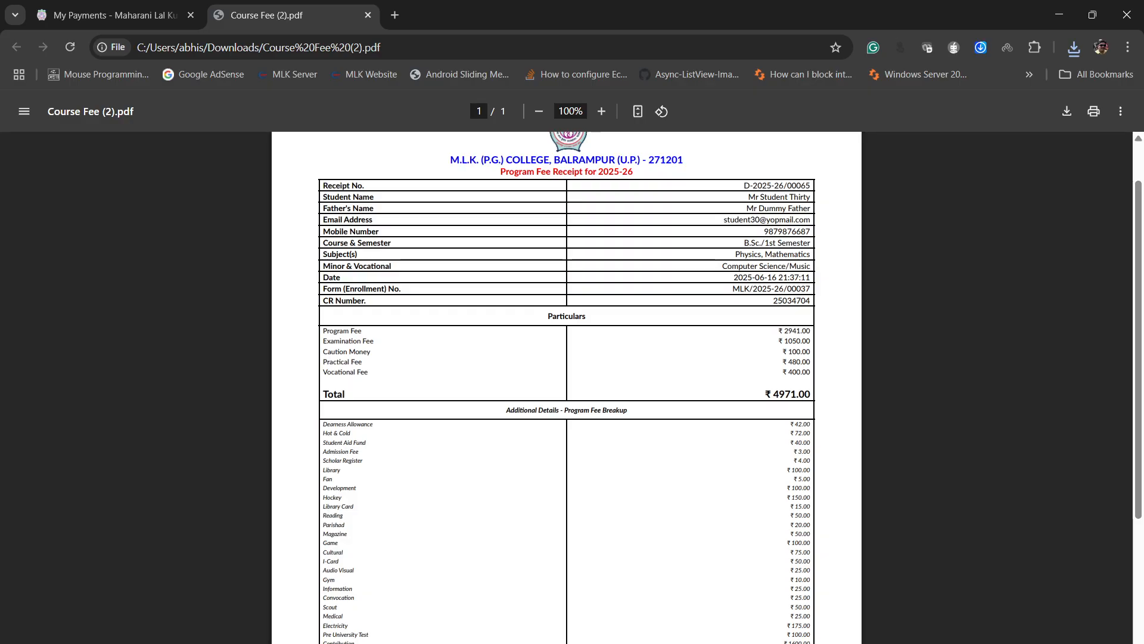
left_click(115, 15)
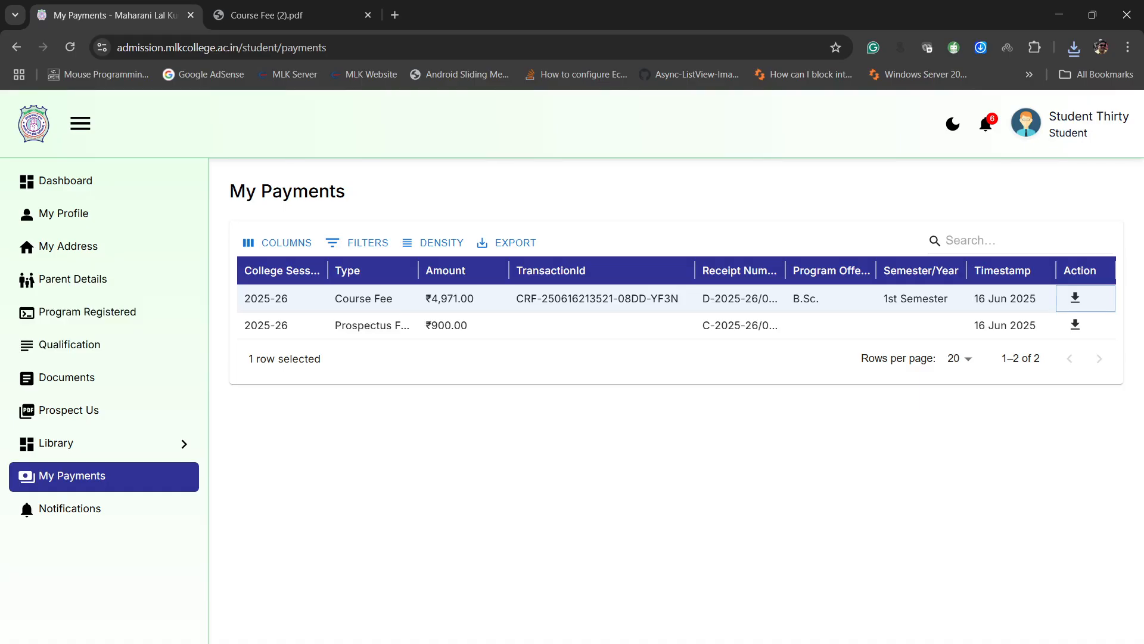